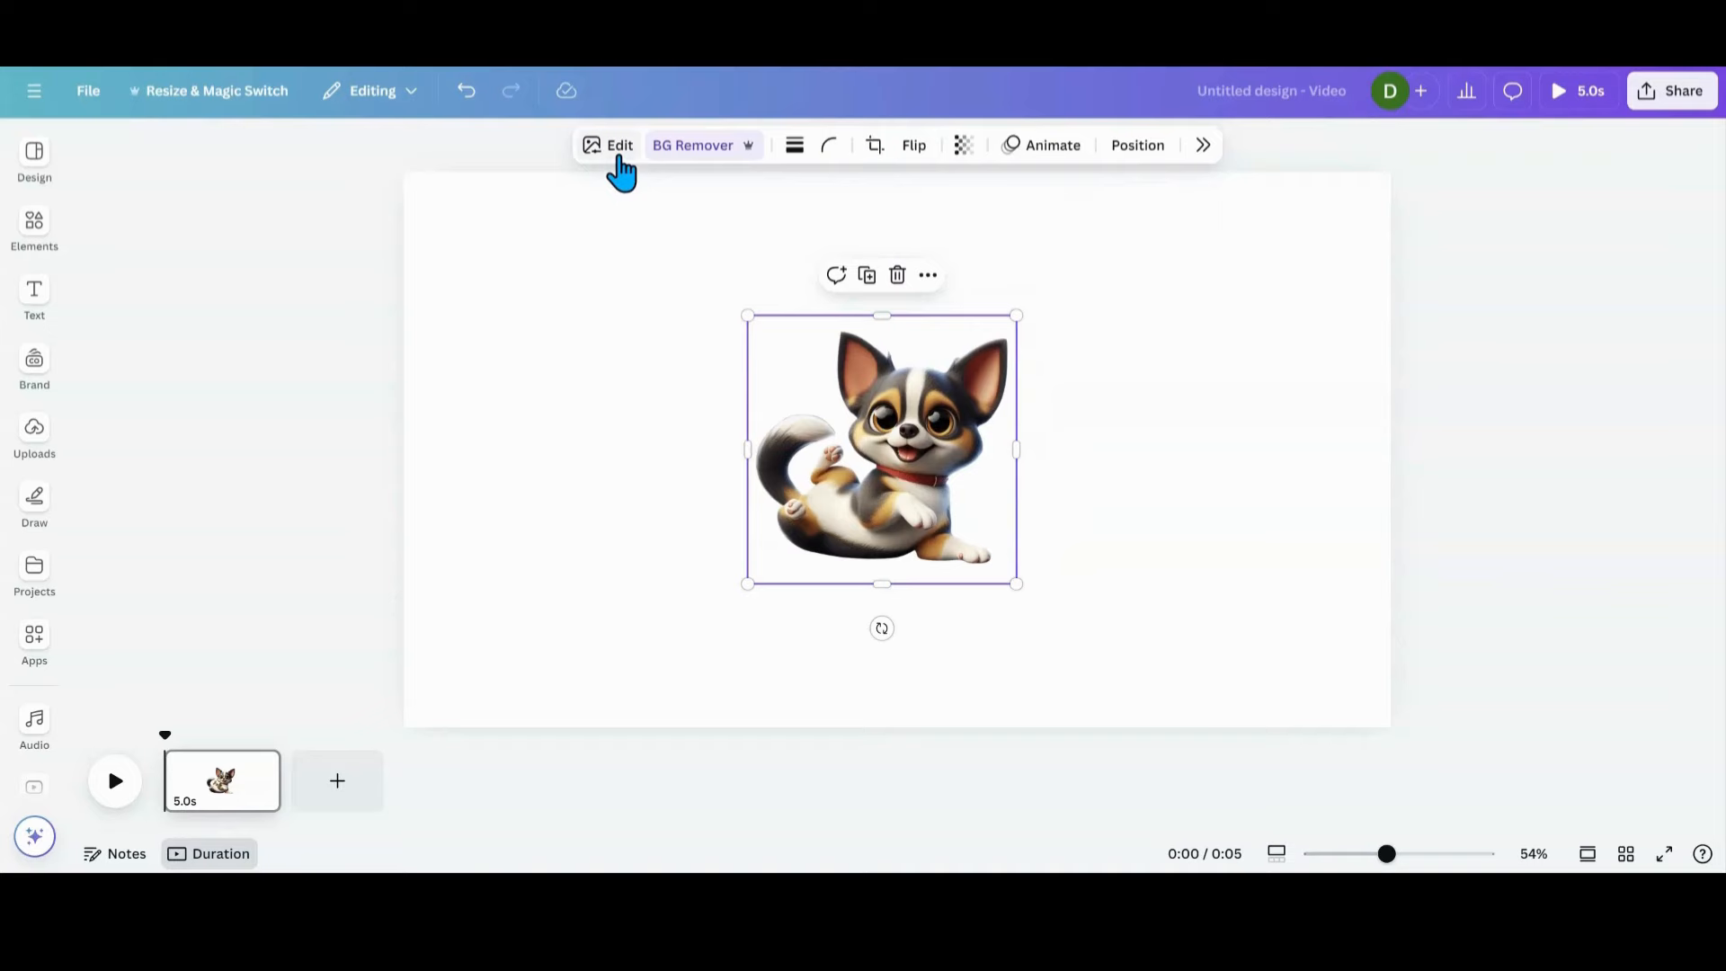
Step: Apply a custom Duotone effect to the puppy image with its highlights colour set to #FFFFFF
click(1203, 146)
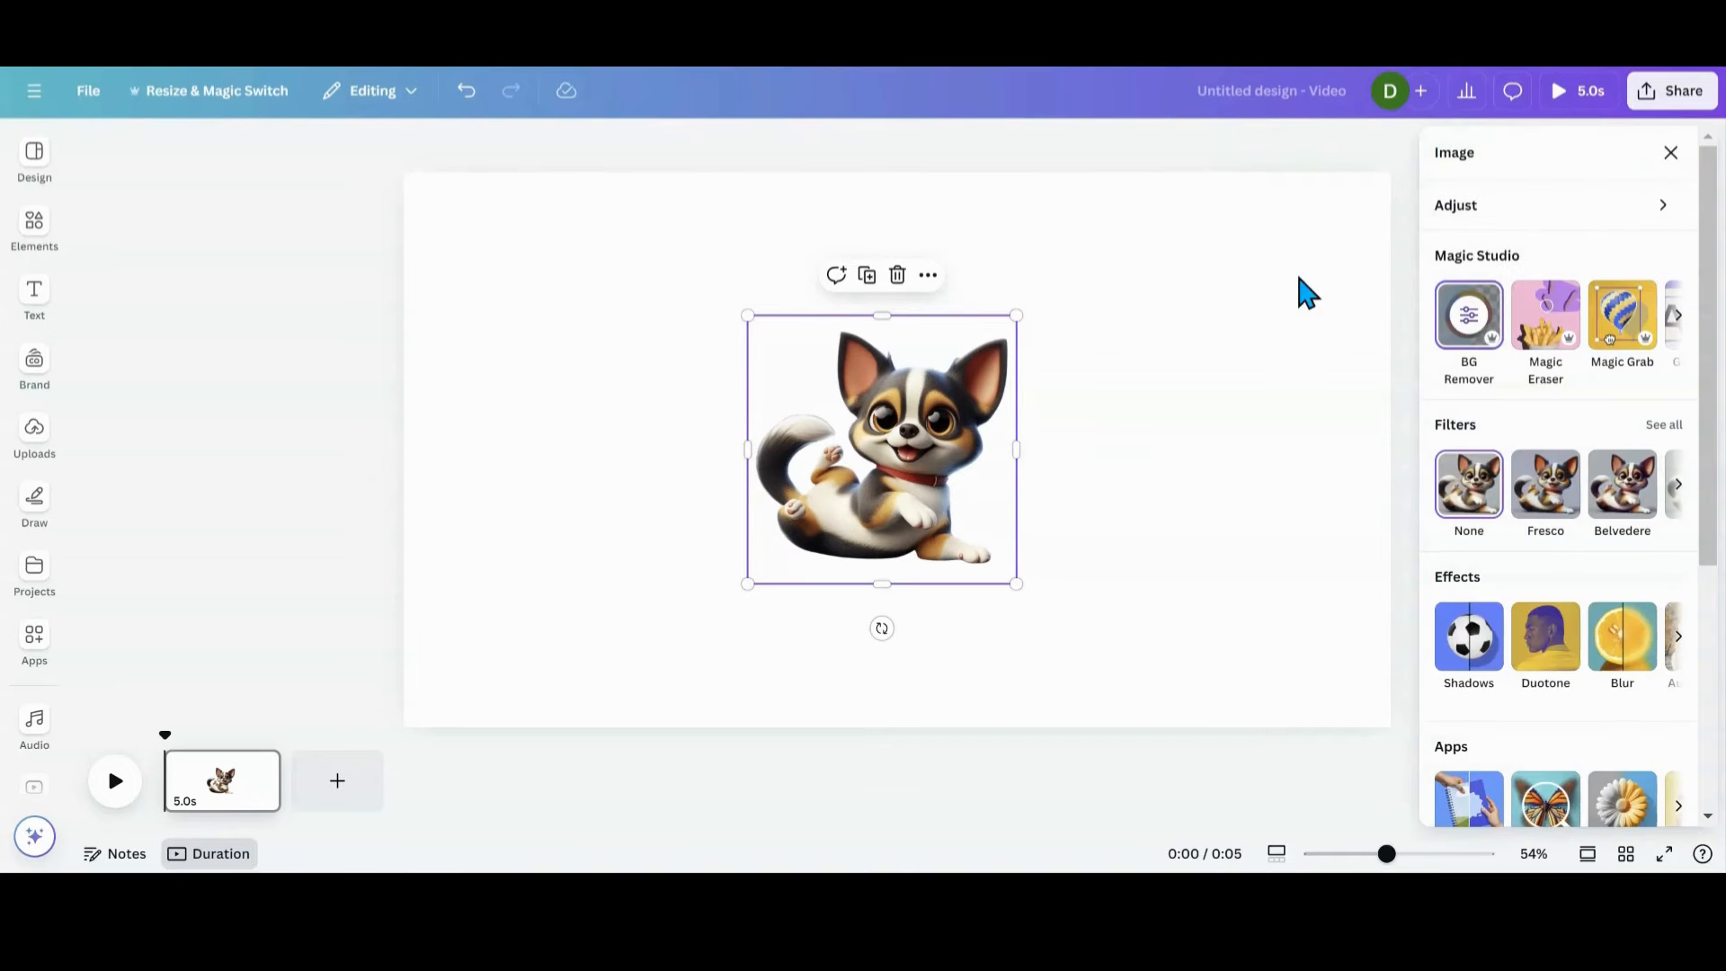
click(1540, 656)
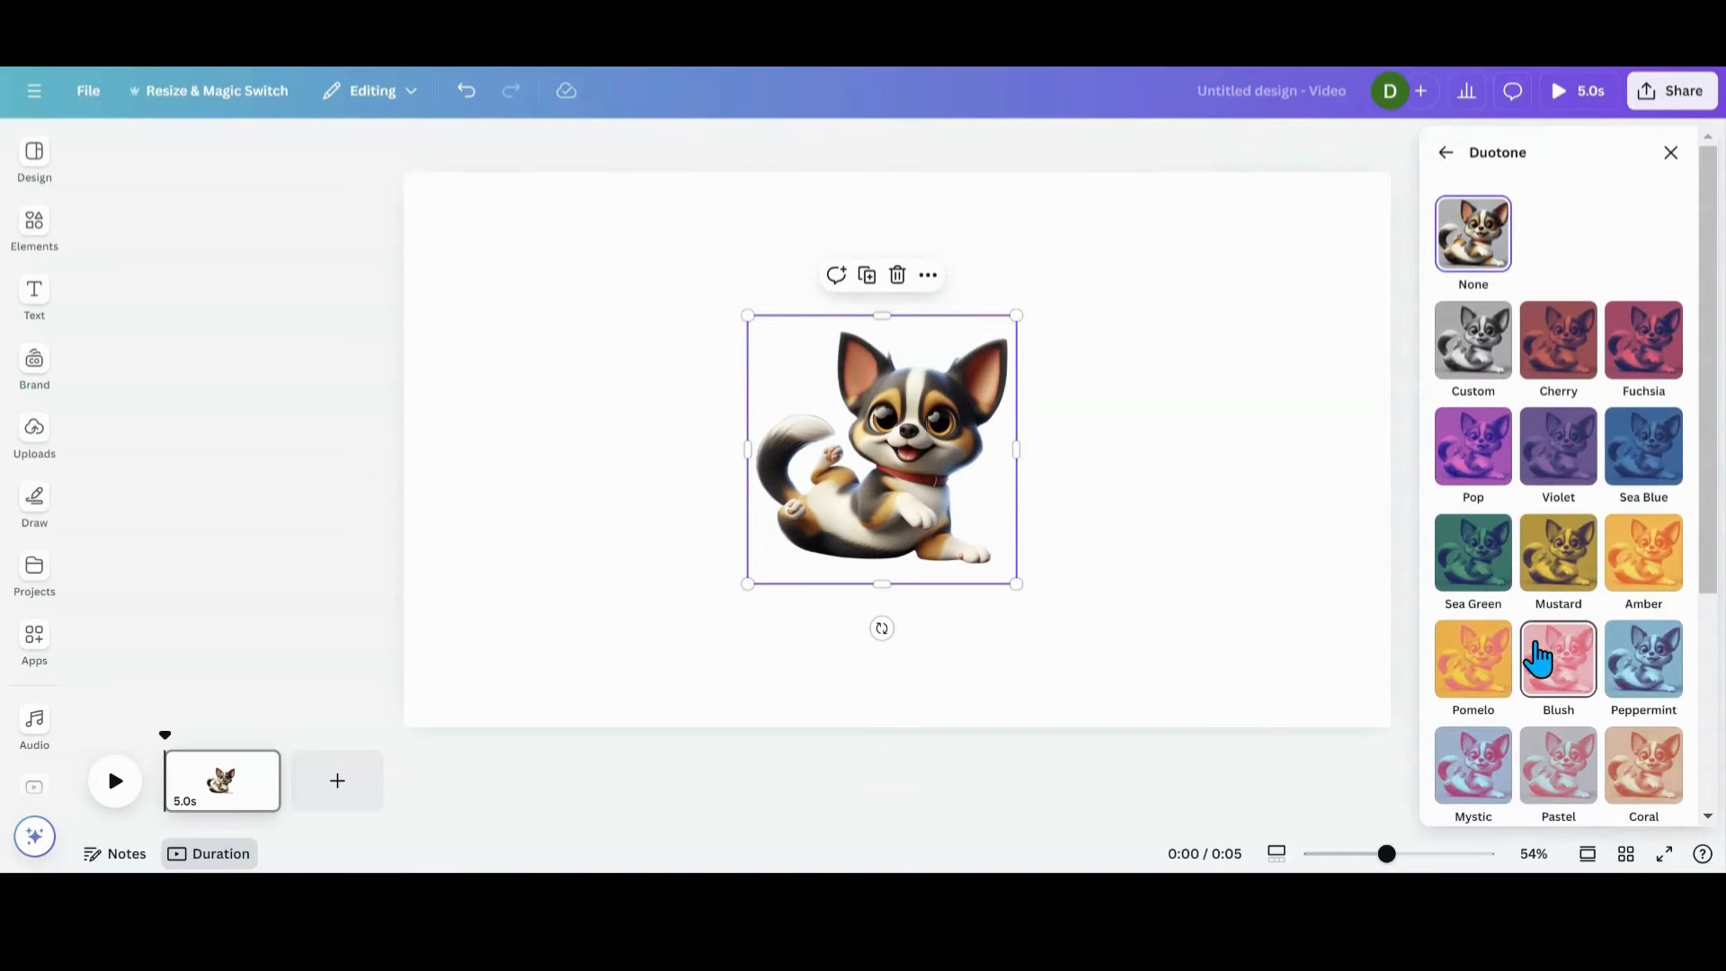
click(1470, 369)
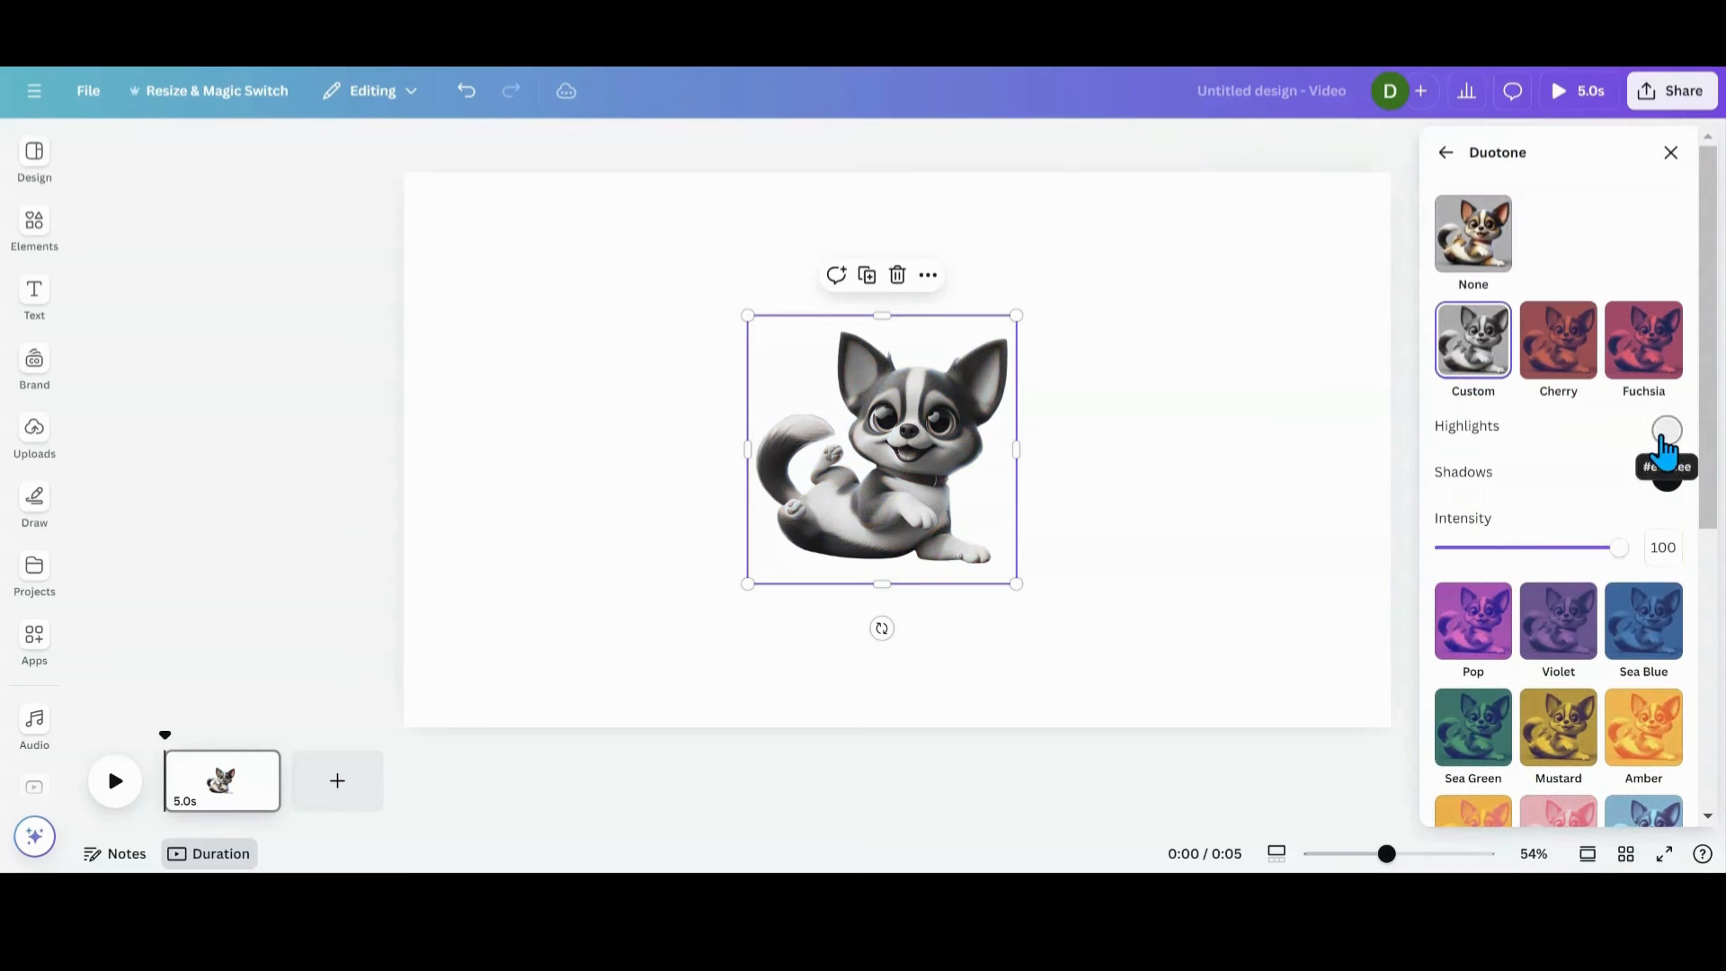
click(1664, 434)
drag(1432, 485, 1420, 470)
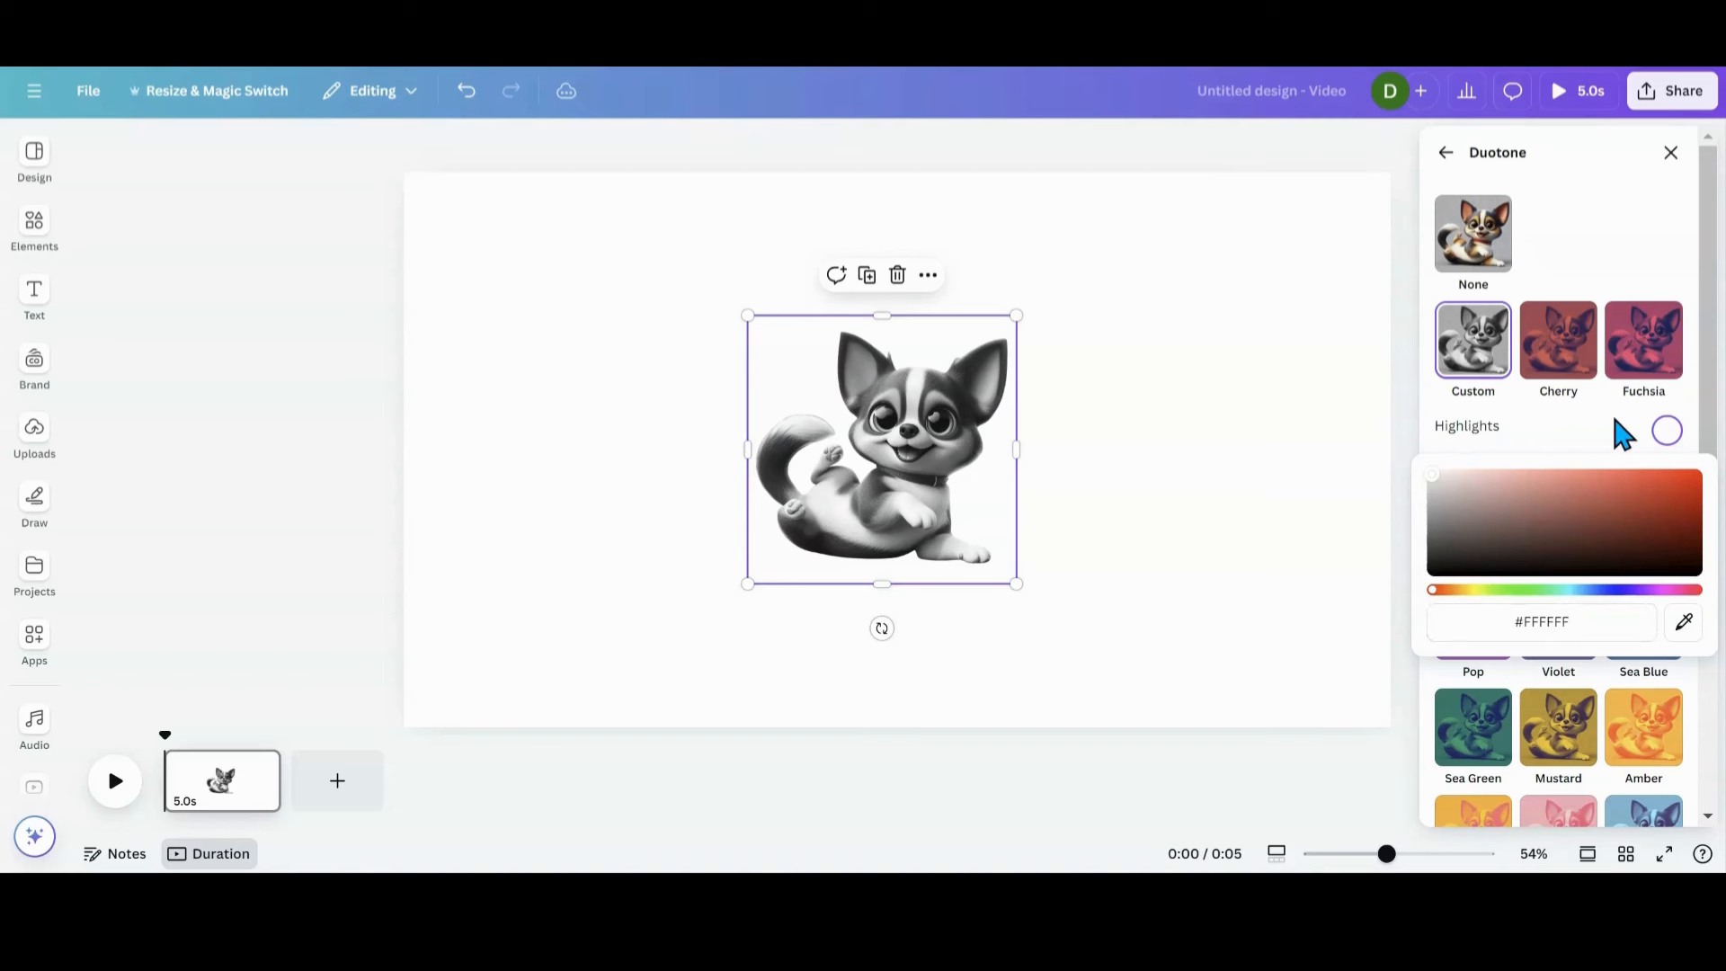
click(1619, 433)
Step: Set the shadows colour of the puppy's custom Duotone to #FFFFFF
click(1669, 486)
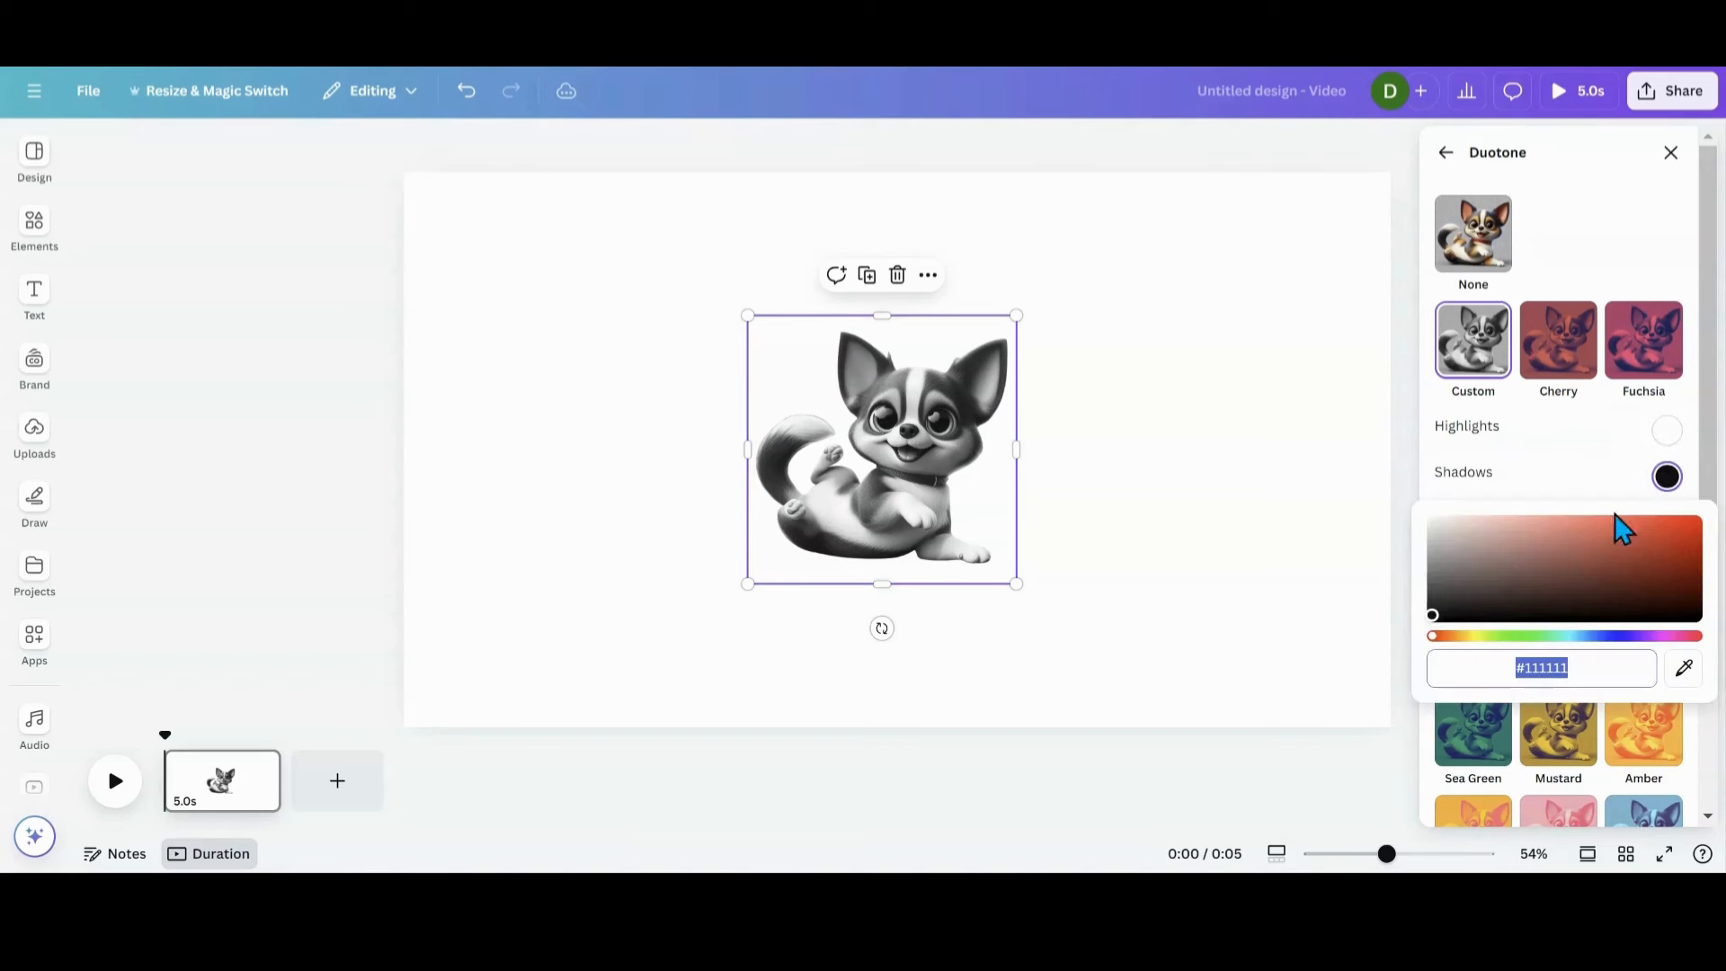
drag(1432, 621, 1418, 518)
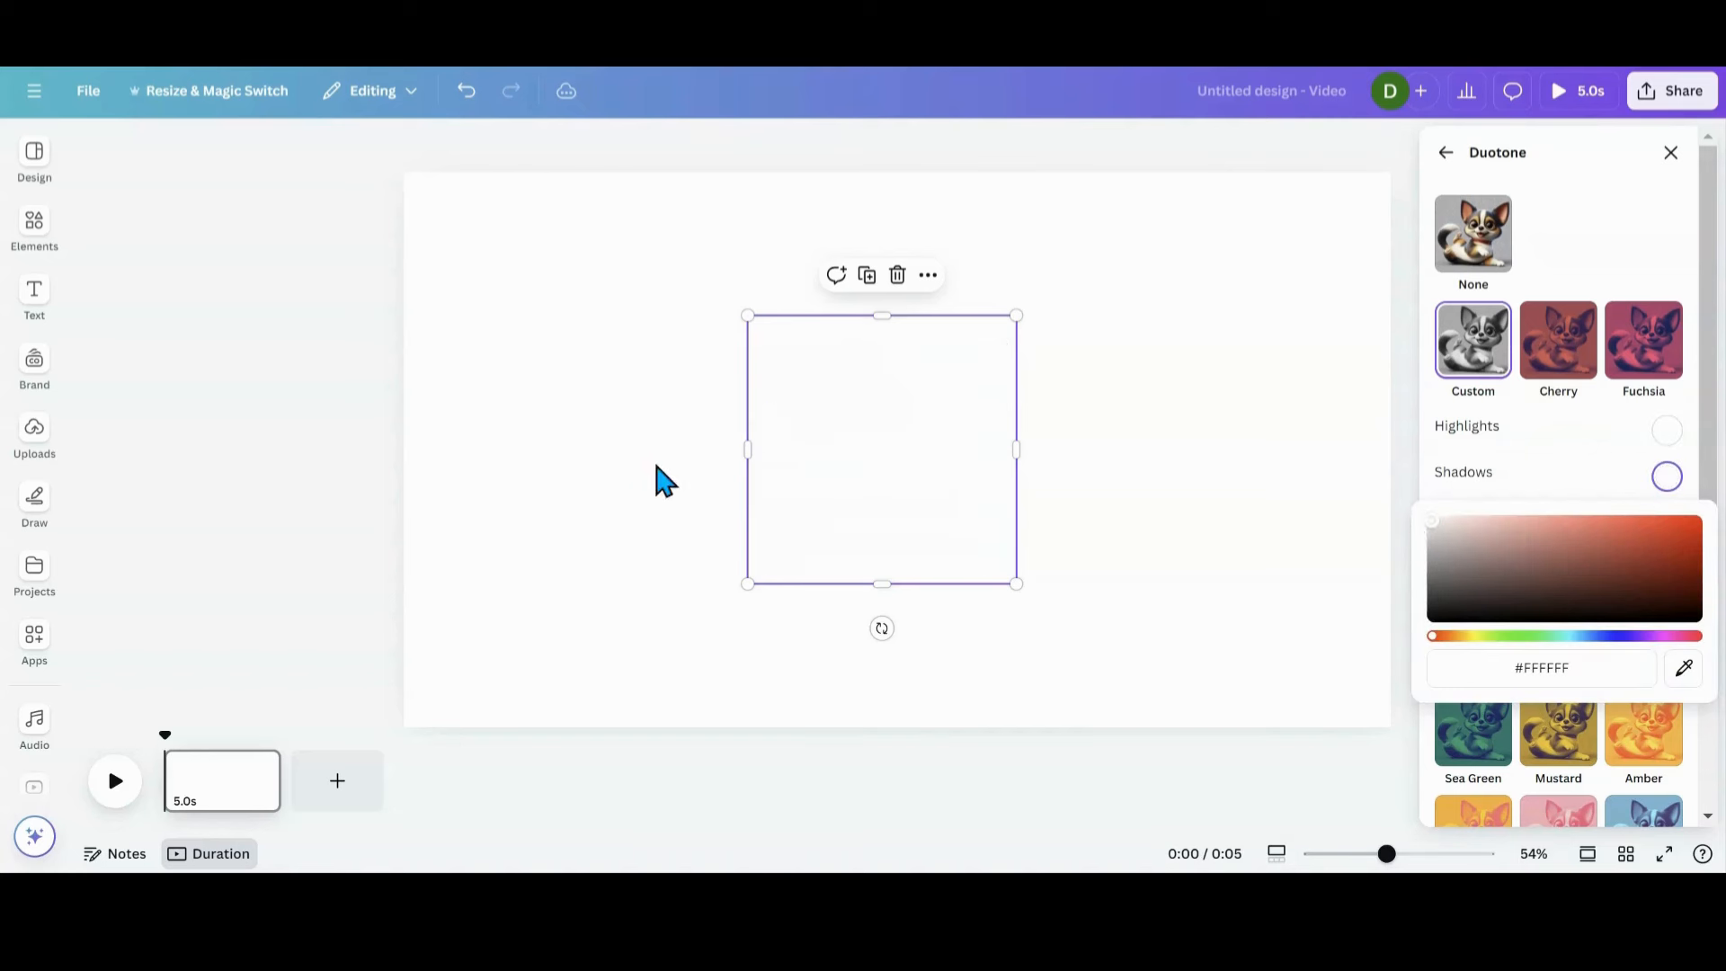
click(1102, 281)
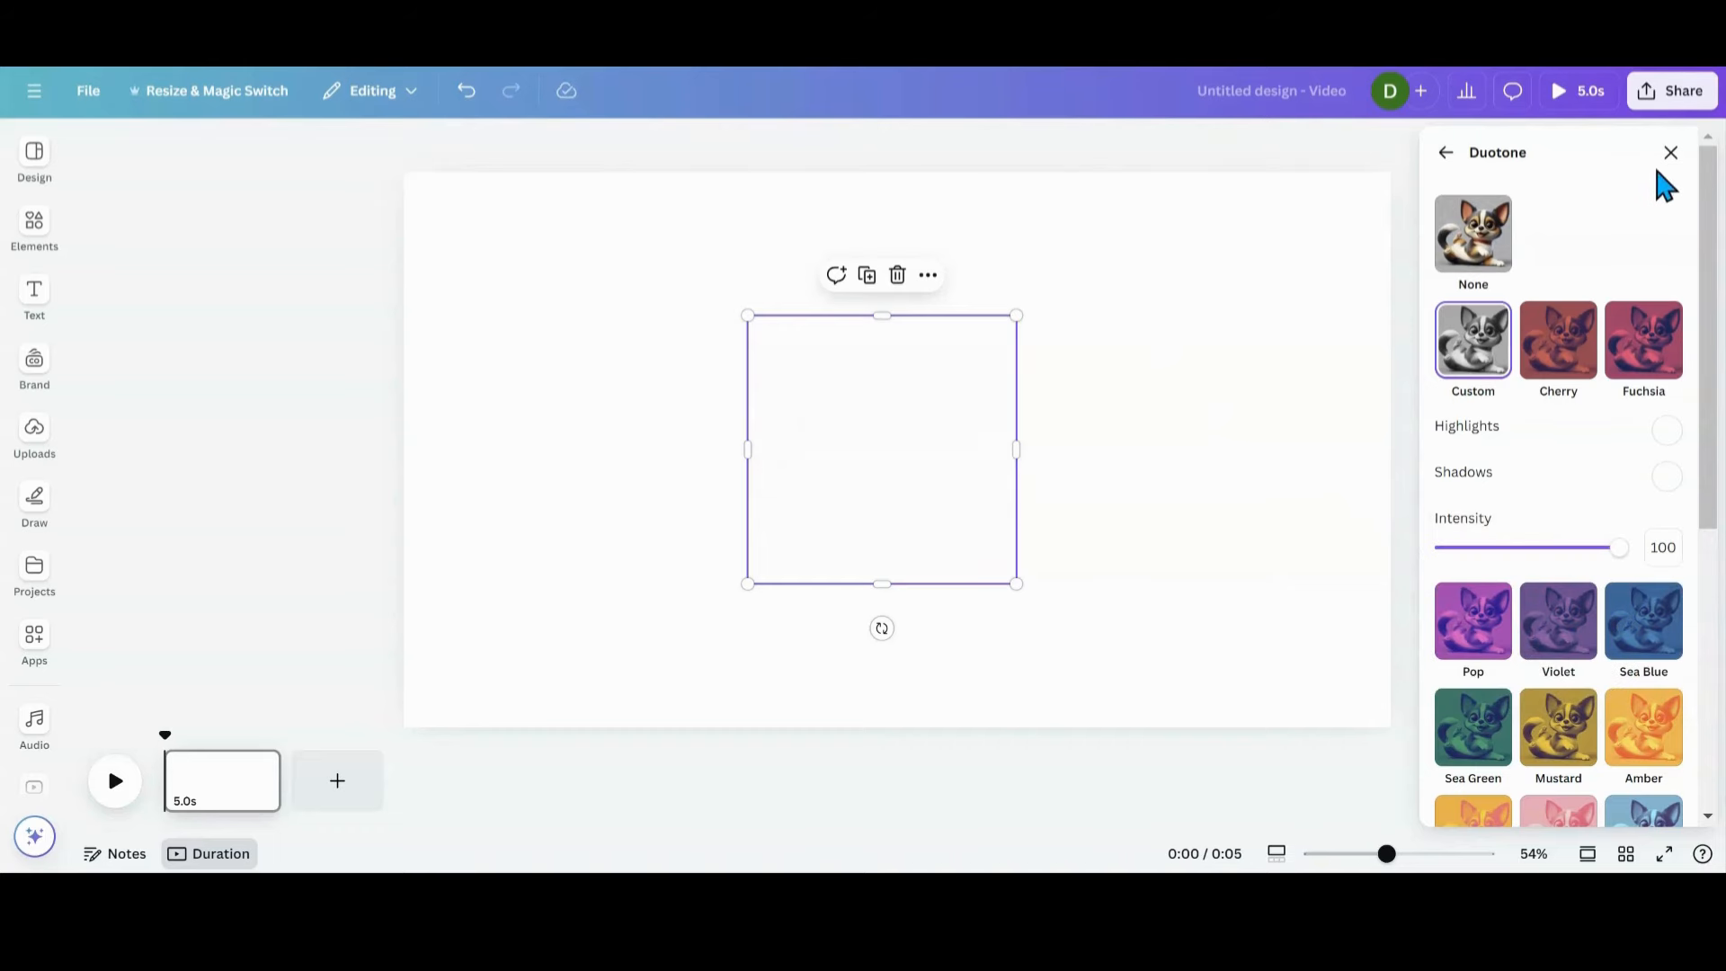
Step: Add an Outline shadow to the whitened puppy image and nudge the image slightly on the page
click(1447, 153)
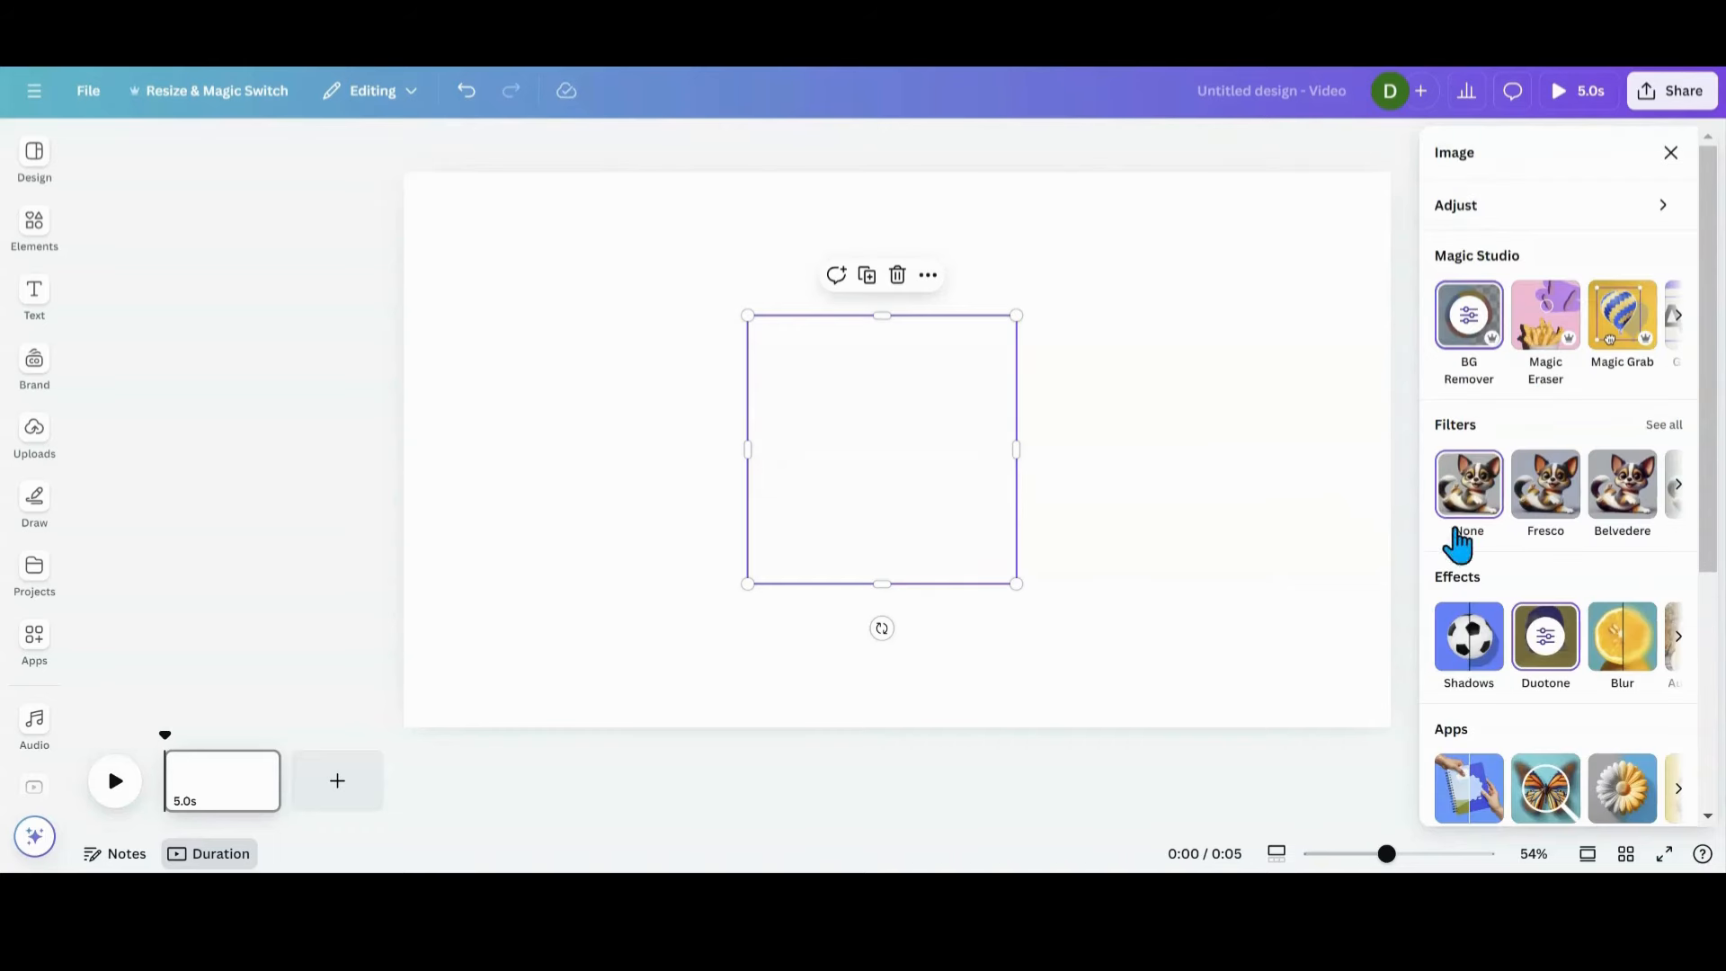
click(1477, 654)
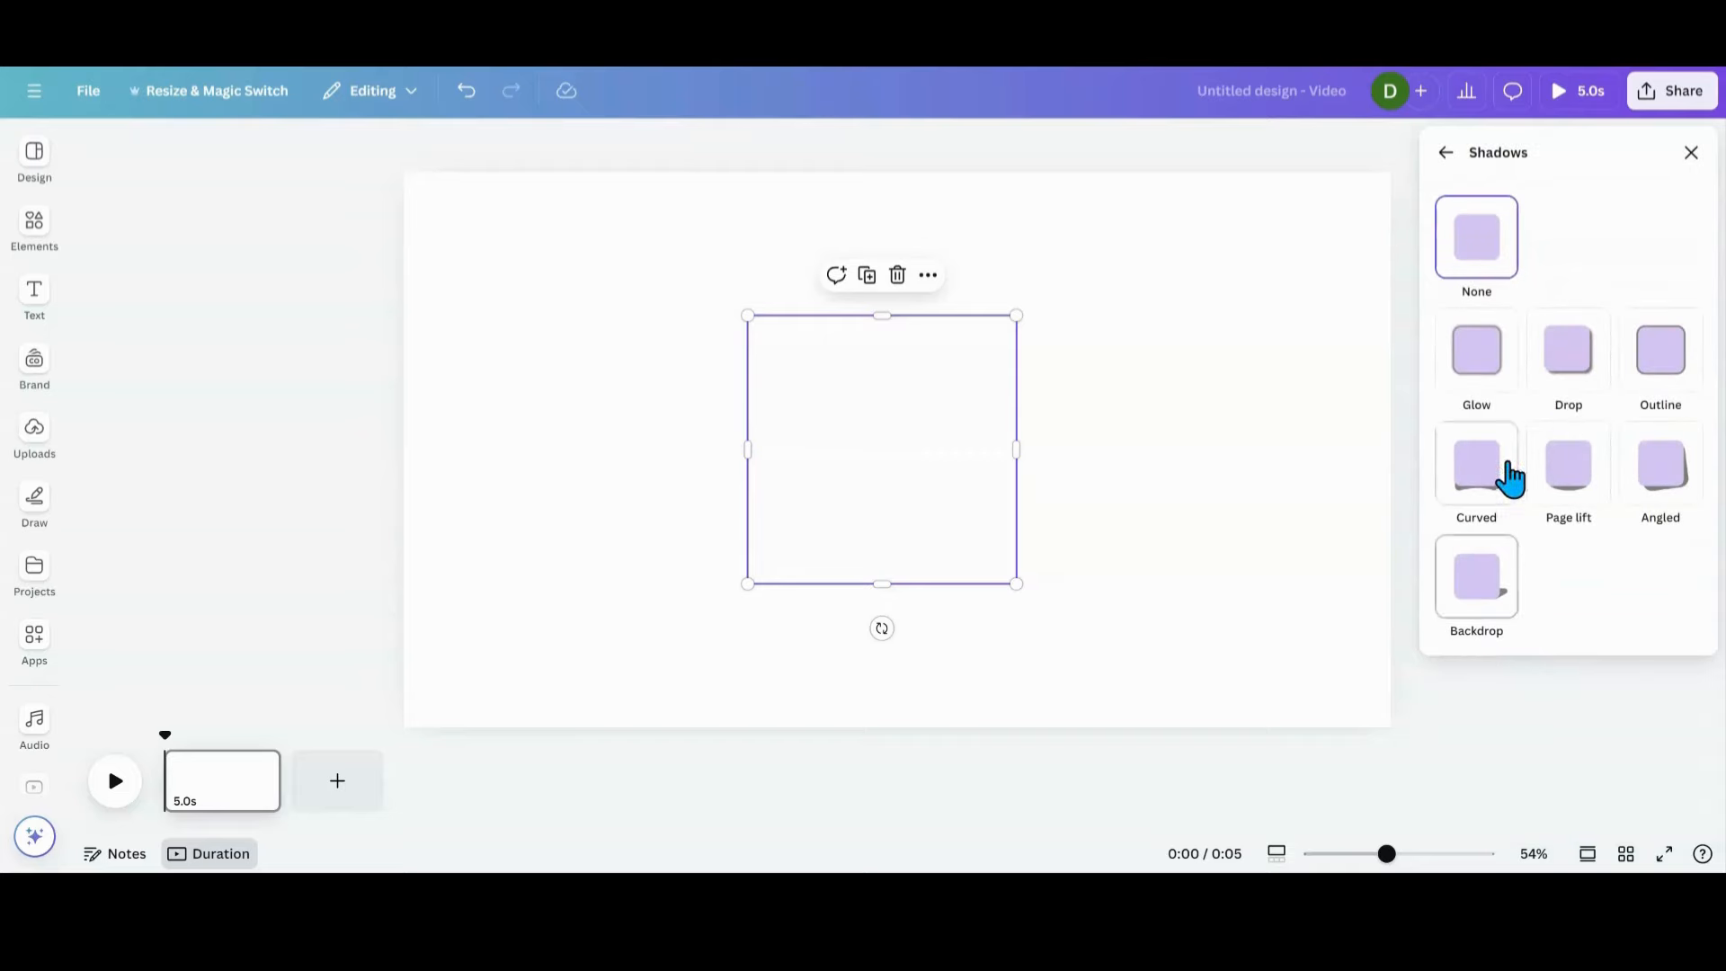
click(1655, 371)
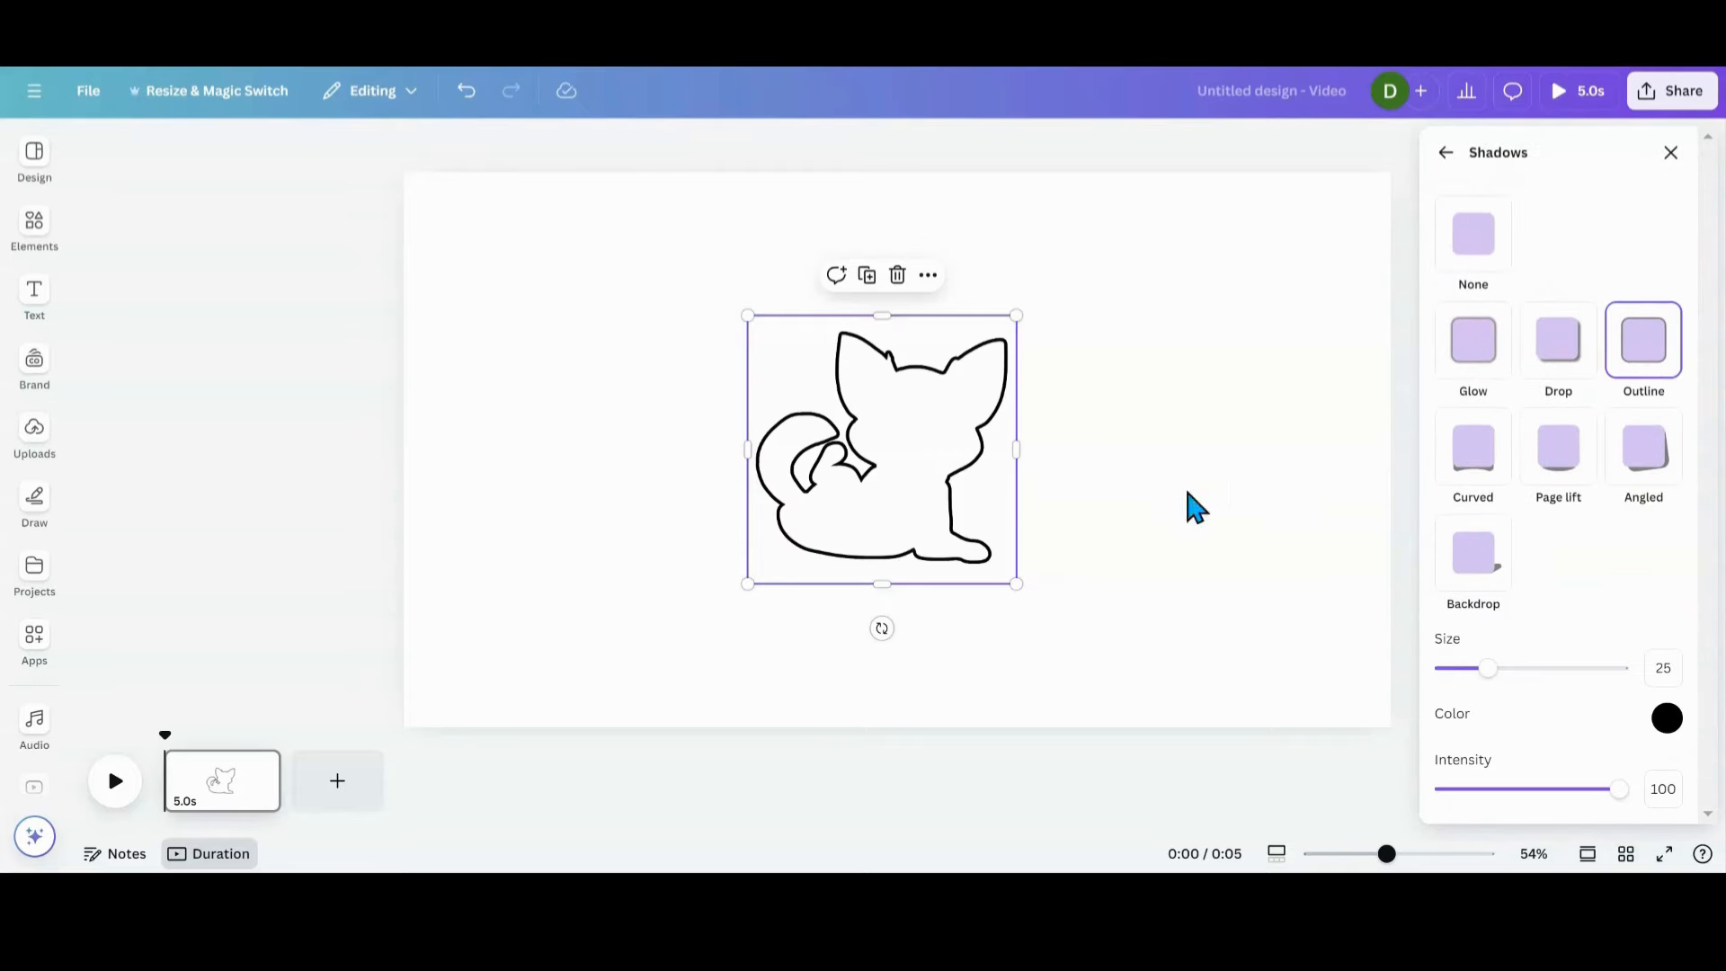
click(1111, 474)
drag(914, 513, 946, 441)
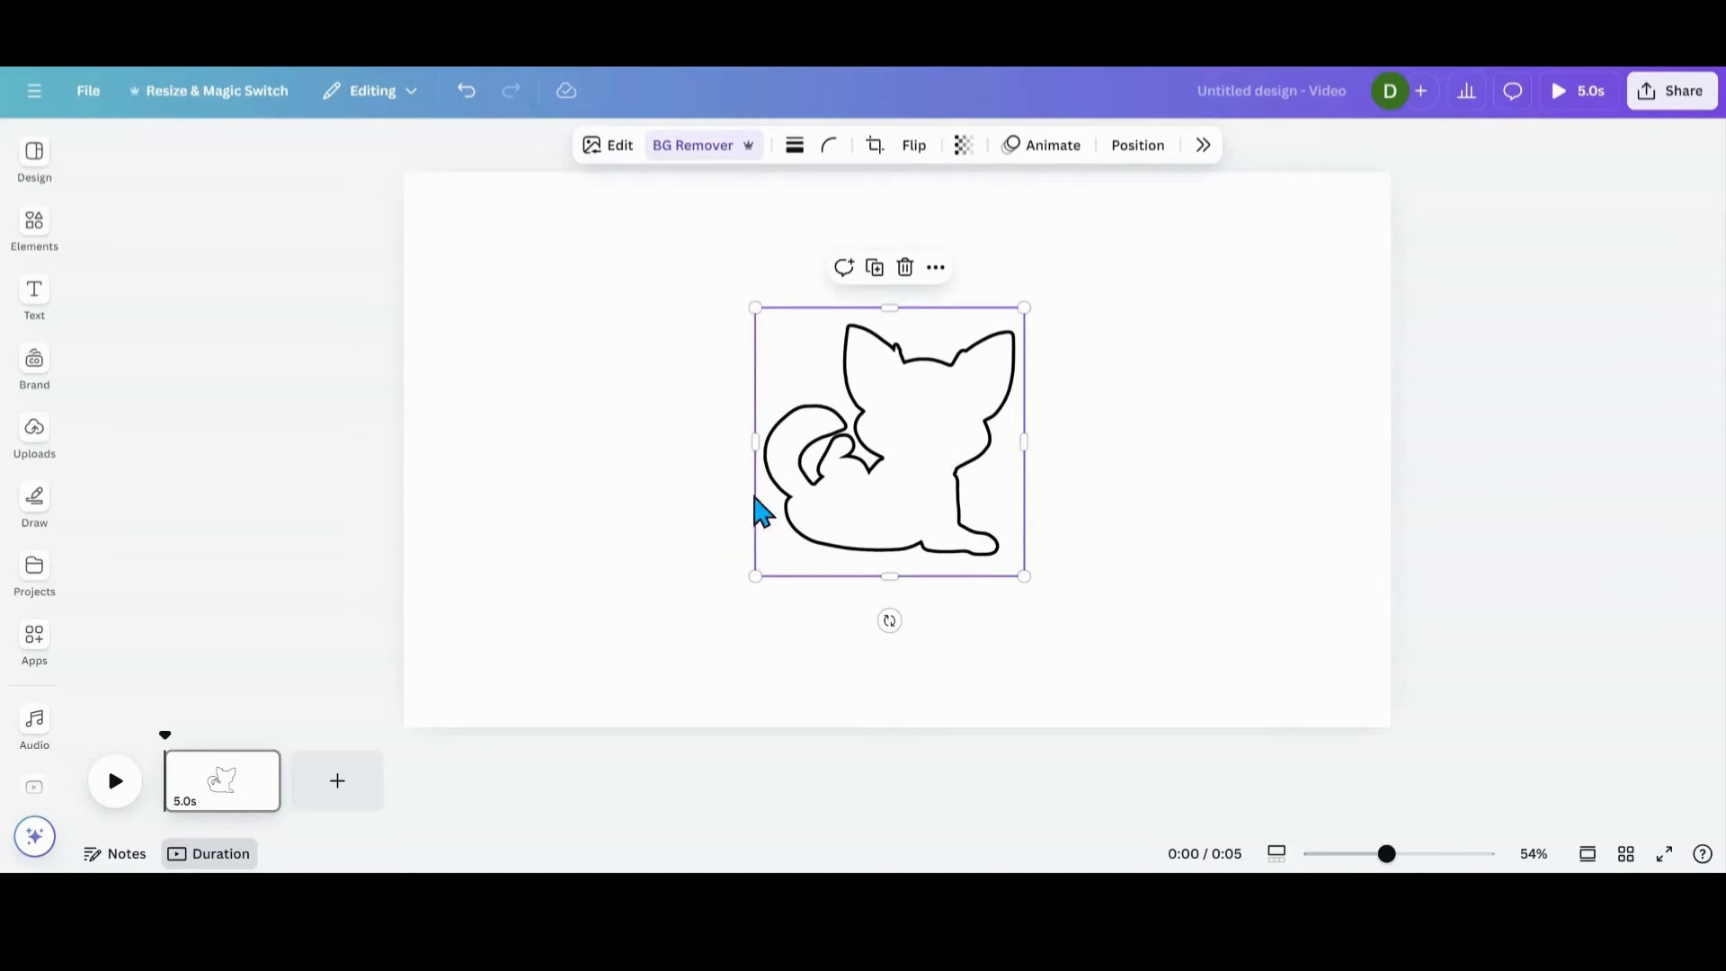
Step: Download the outlined puppy design as a PNG file
click(88, 91)
click(112, 493)
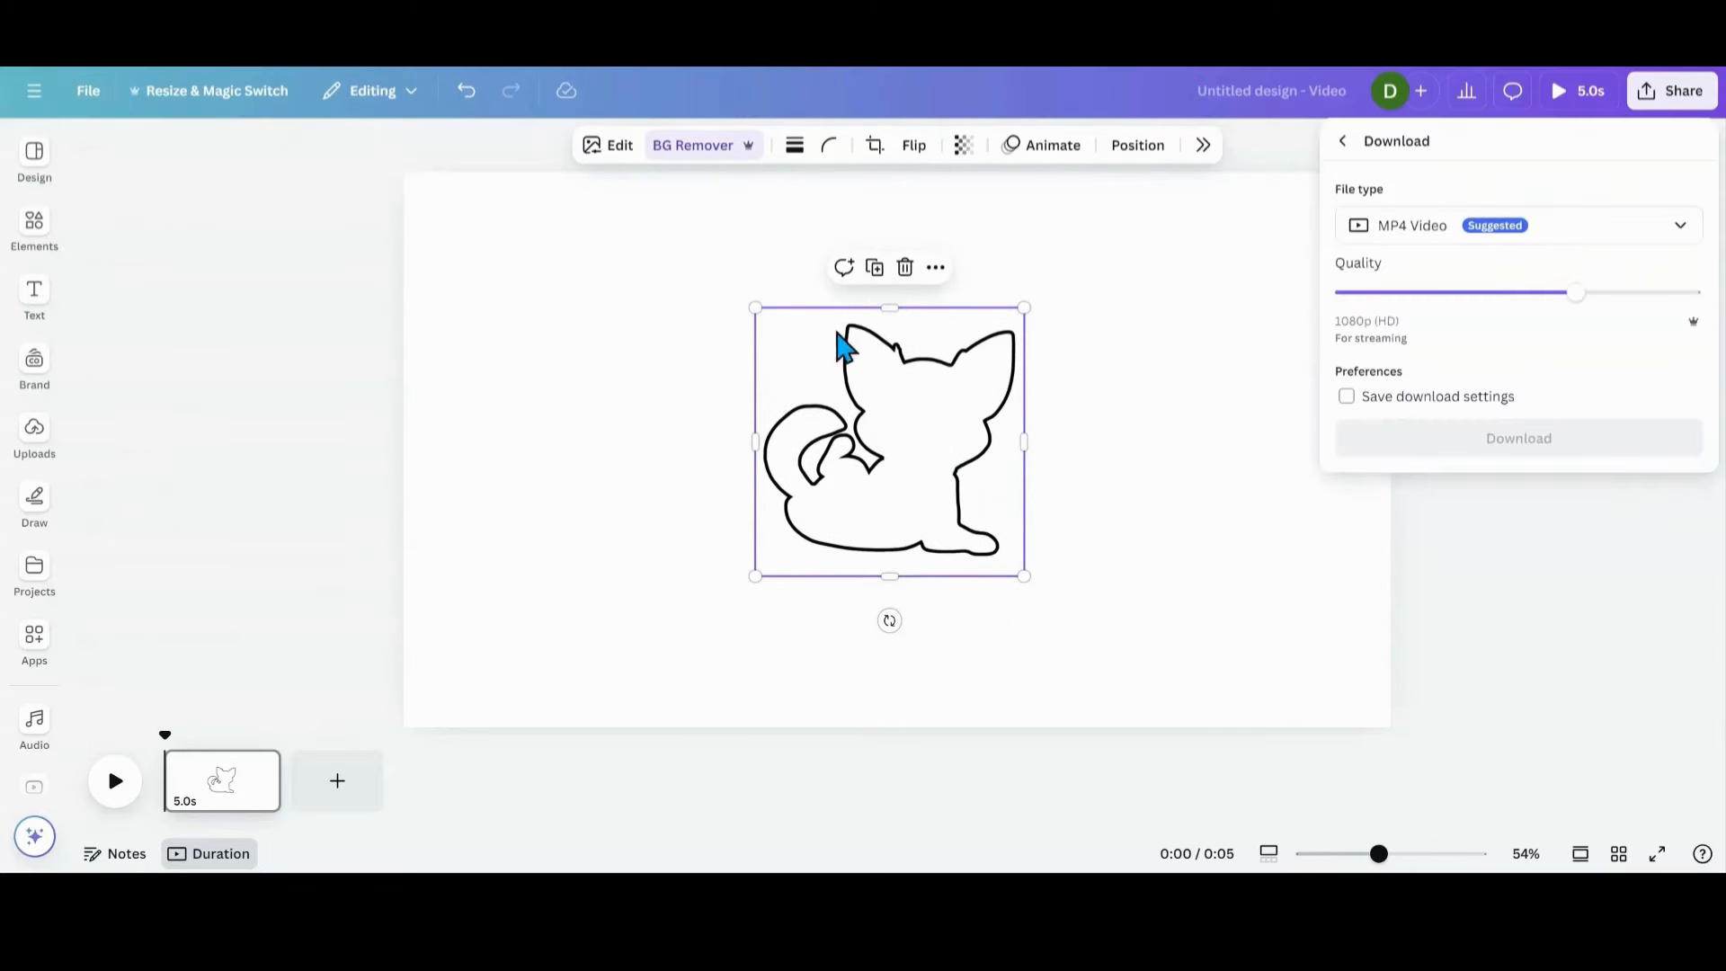
click(1678, 239)
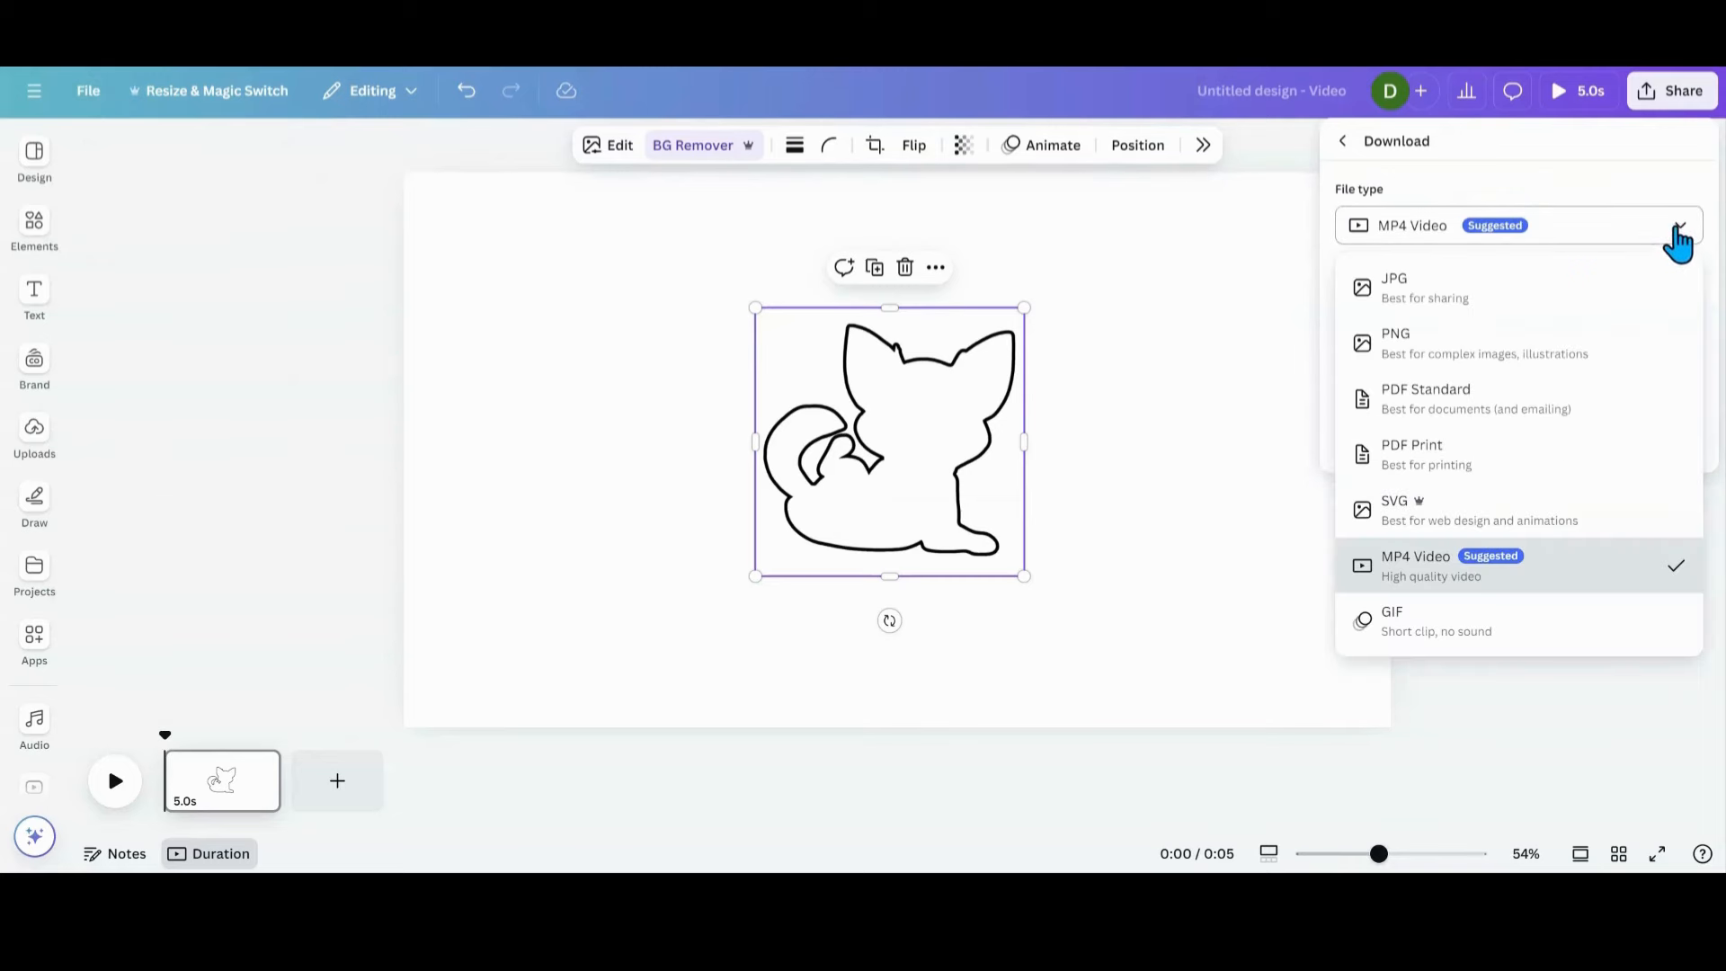
click(1531, 357)
click(1599, 487)
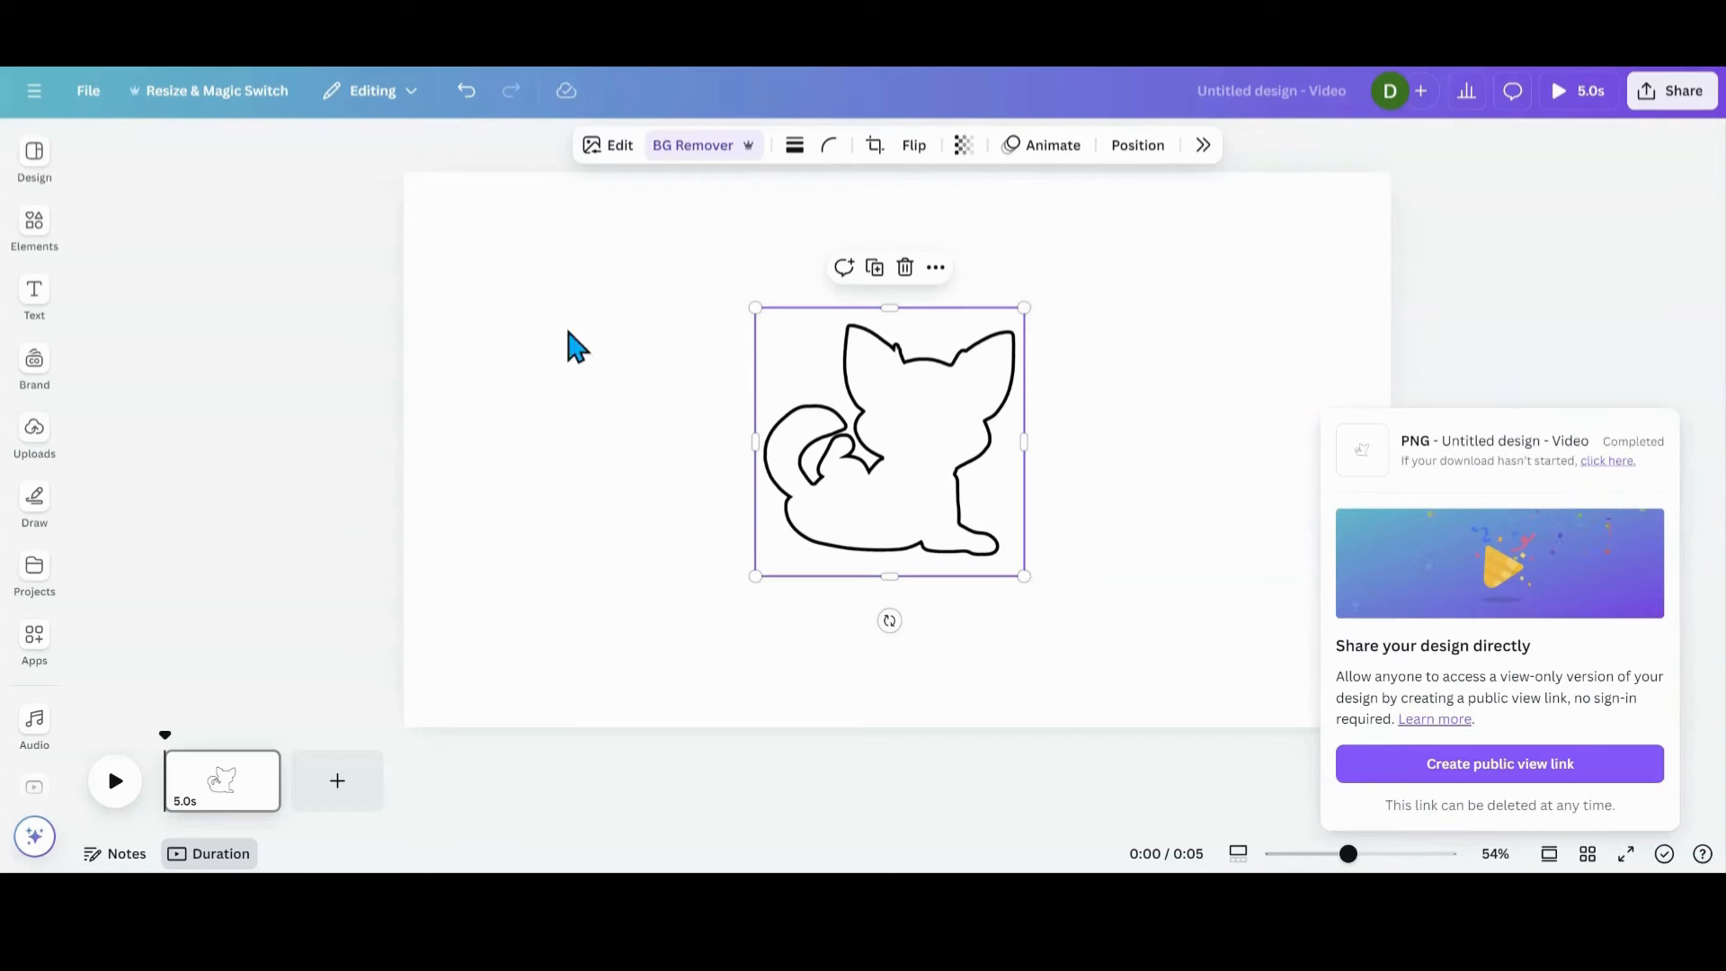
Step: Set the page background to the light blue default colour and shift the white puppy up and to the left
click(530, 233)
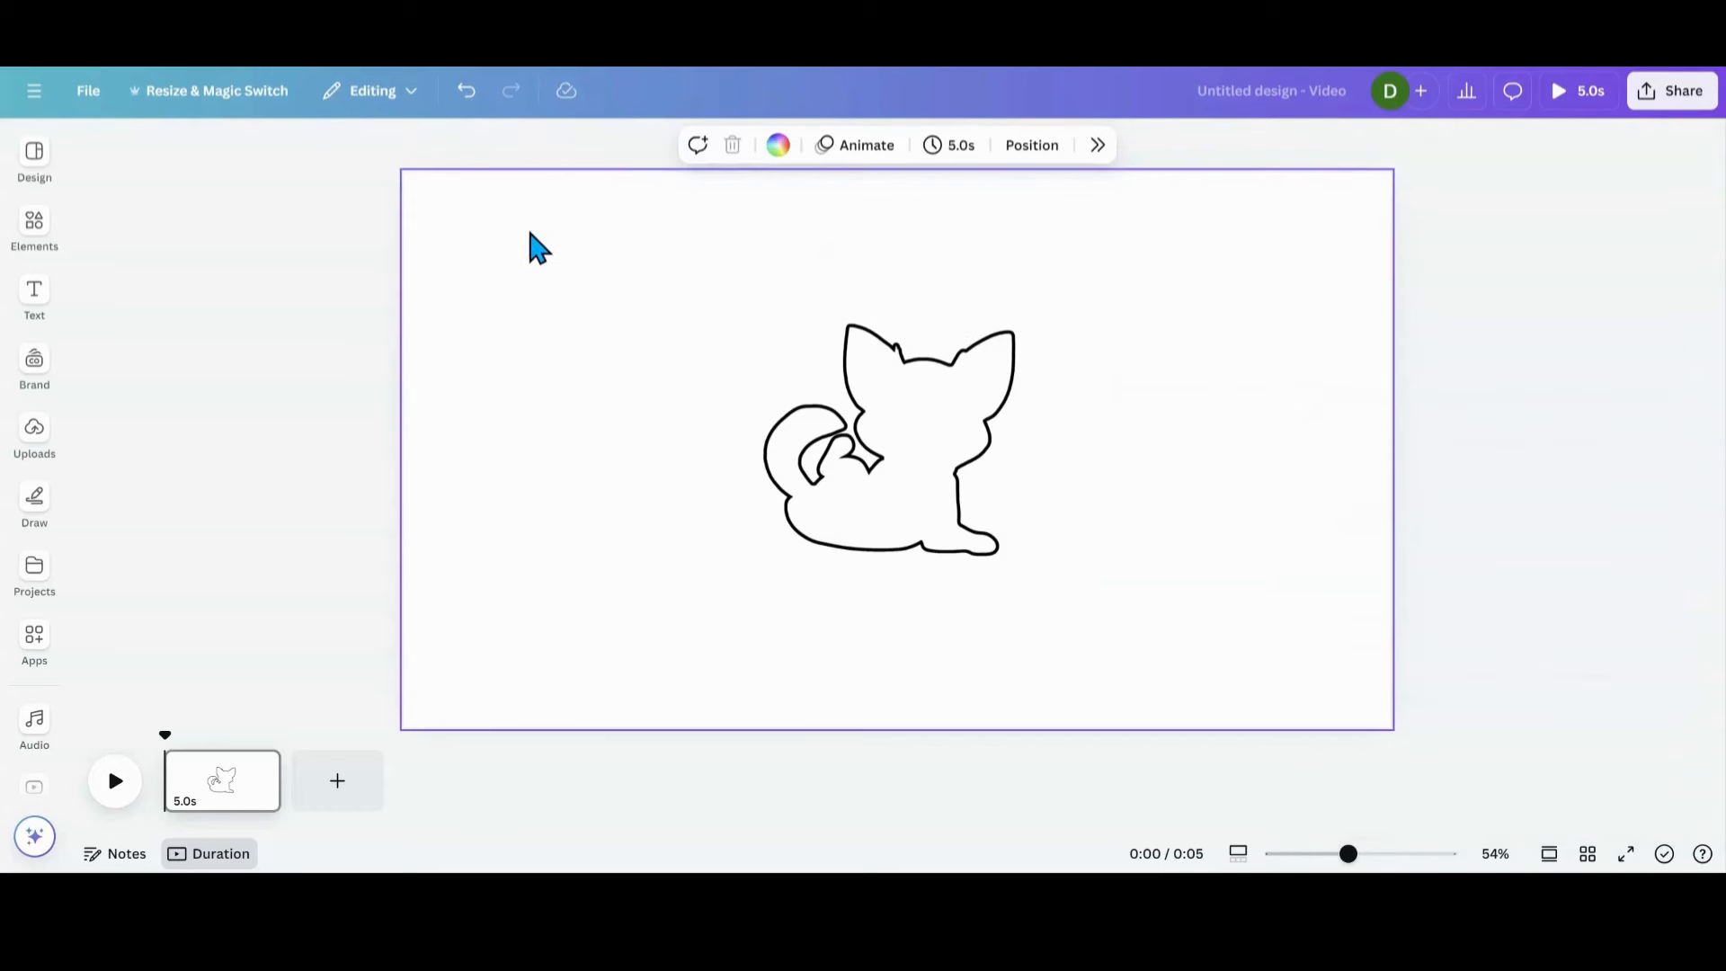
click(776, 145)
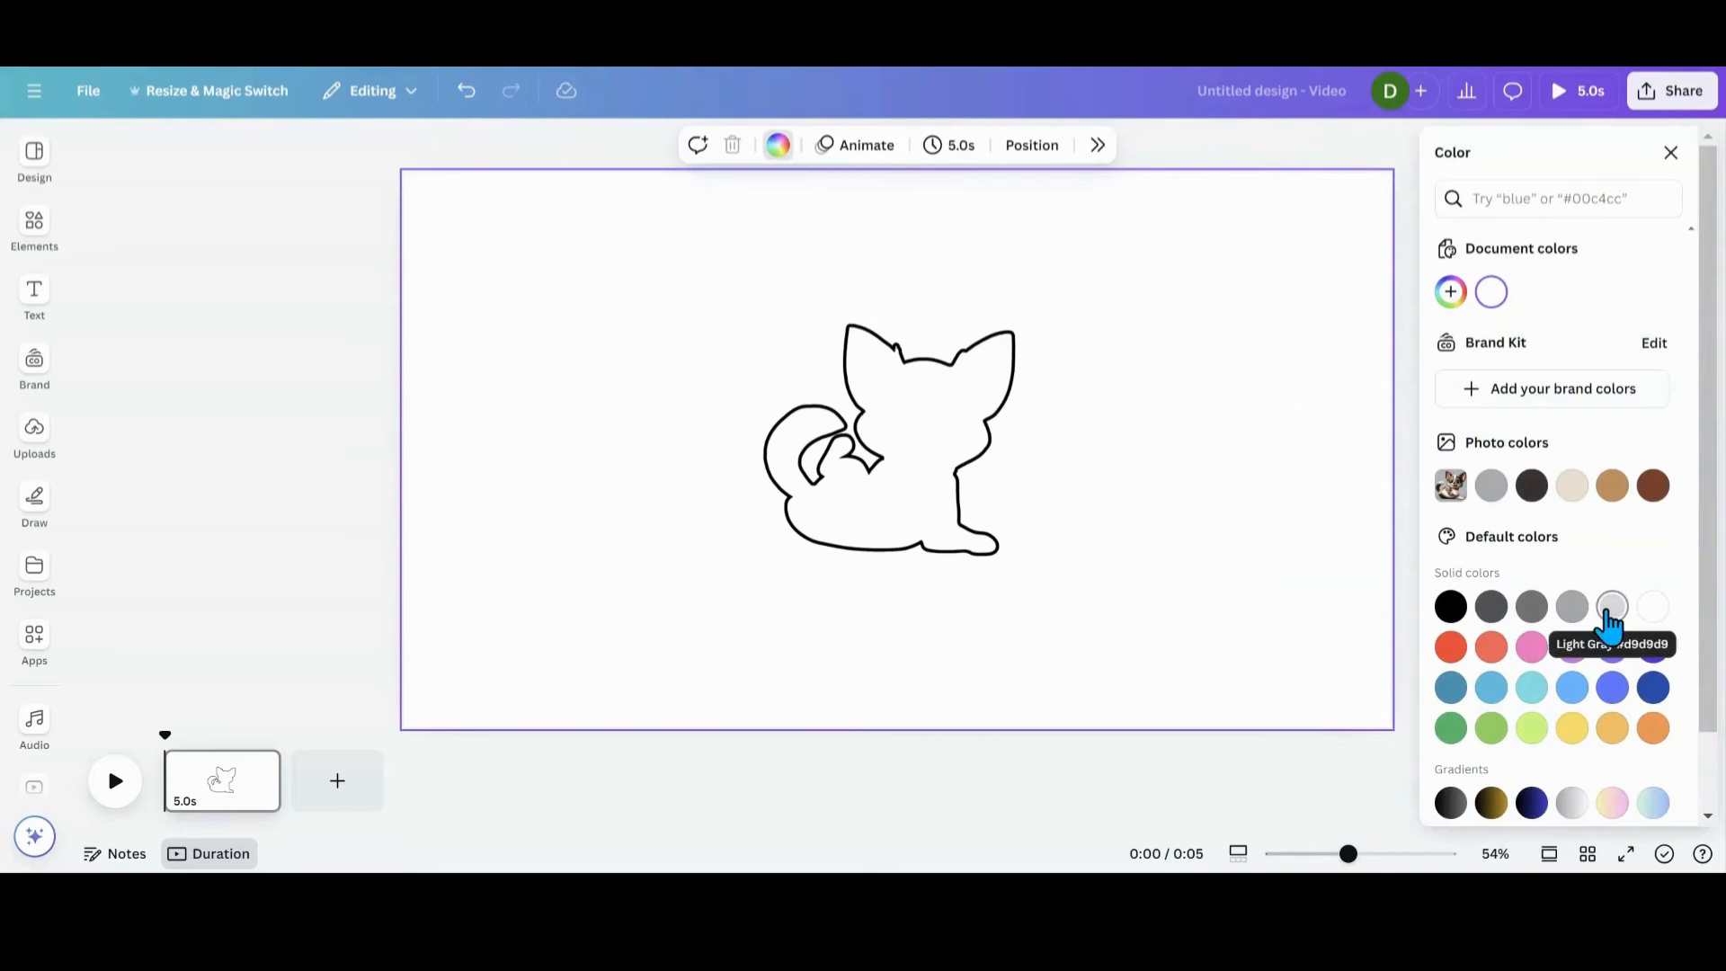
click(1572, 688)
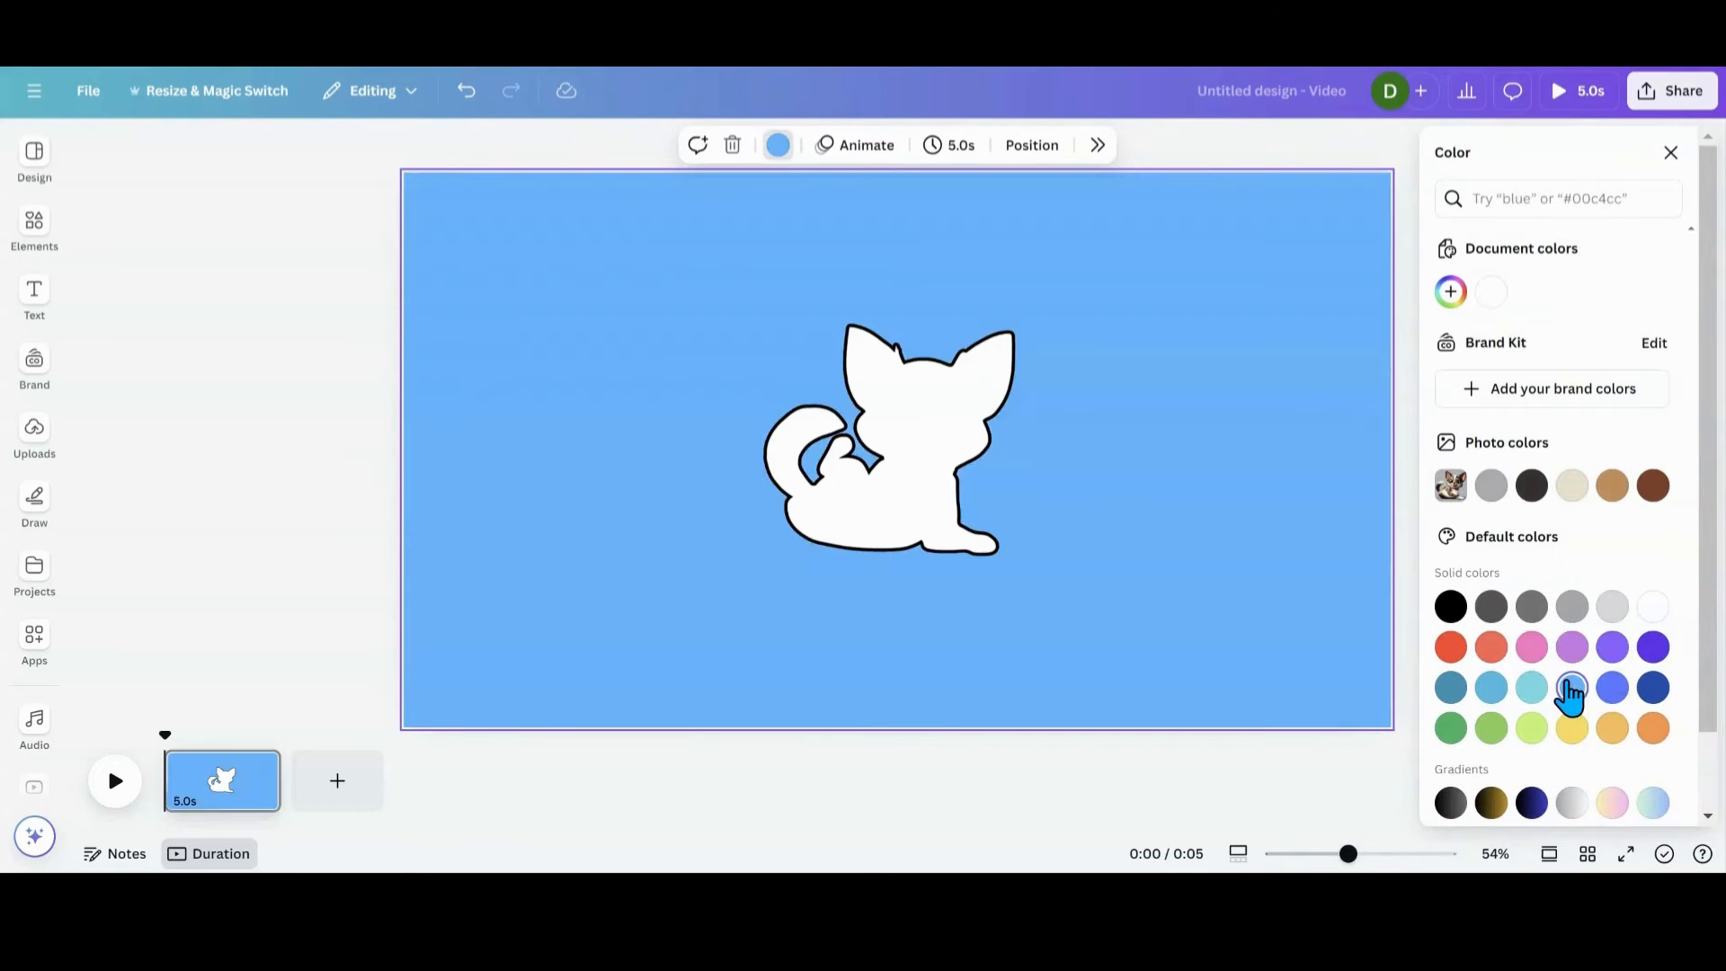
drag(856, 486, 811, 457)
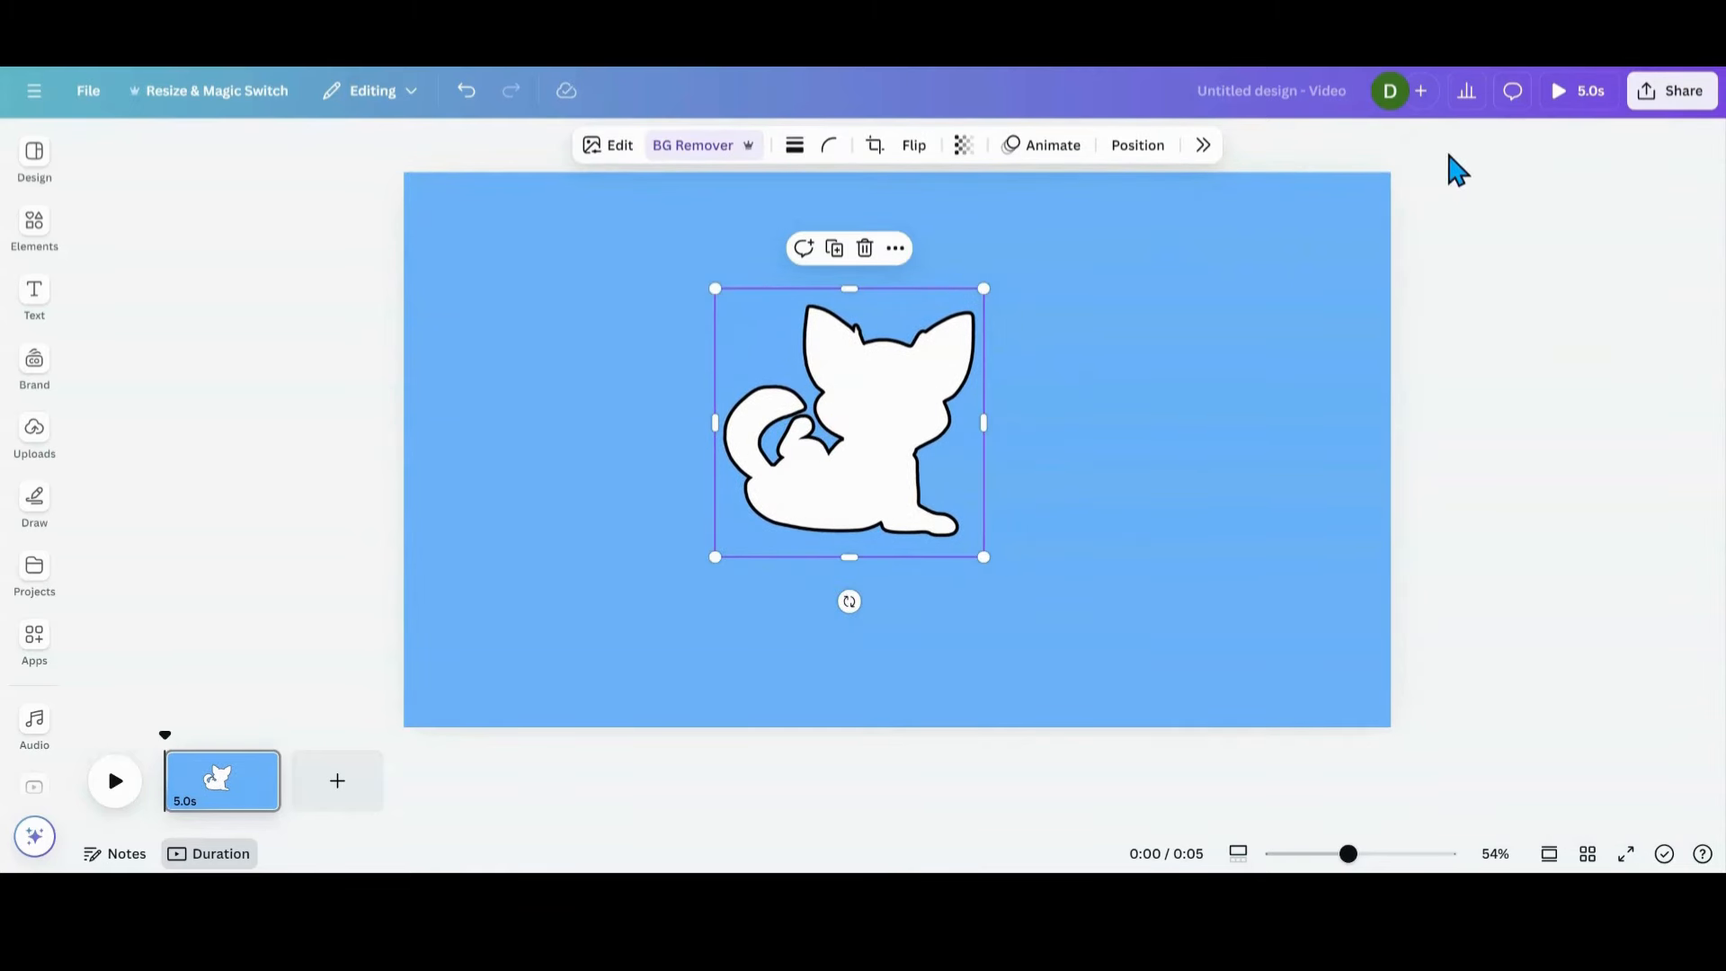
Step: Place the downloaded outline PNG on the page, remove its background and move it beside the white puppy
drag(1456, 168, 1005, 427)
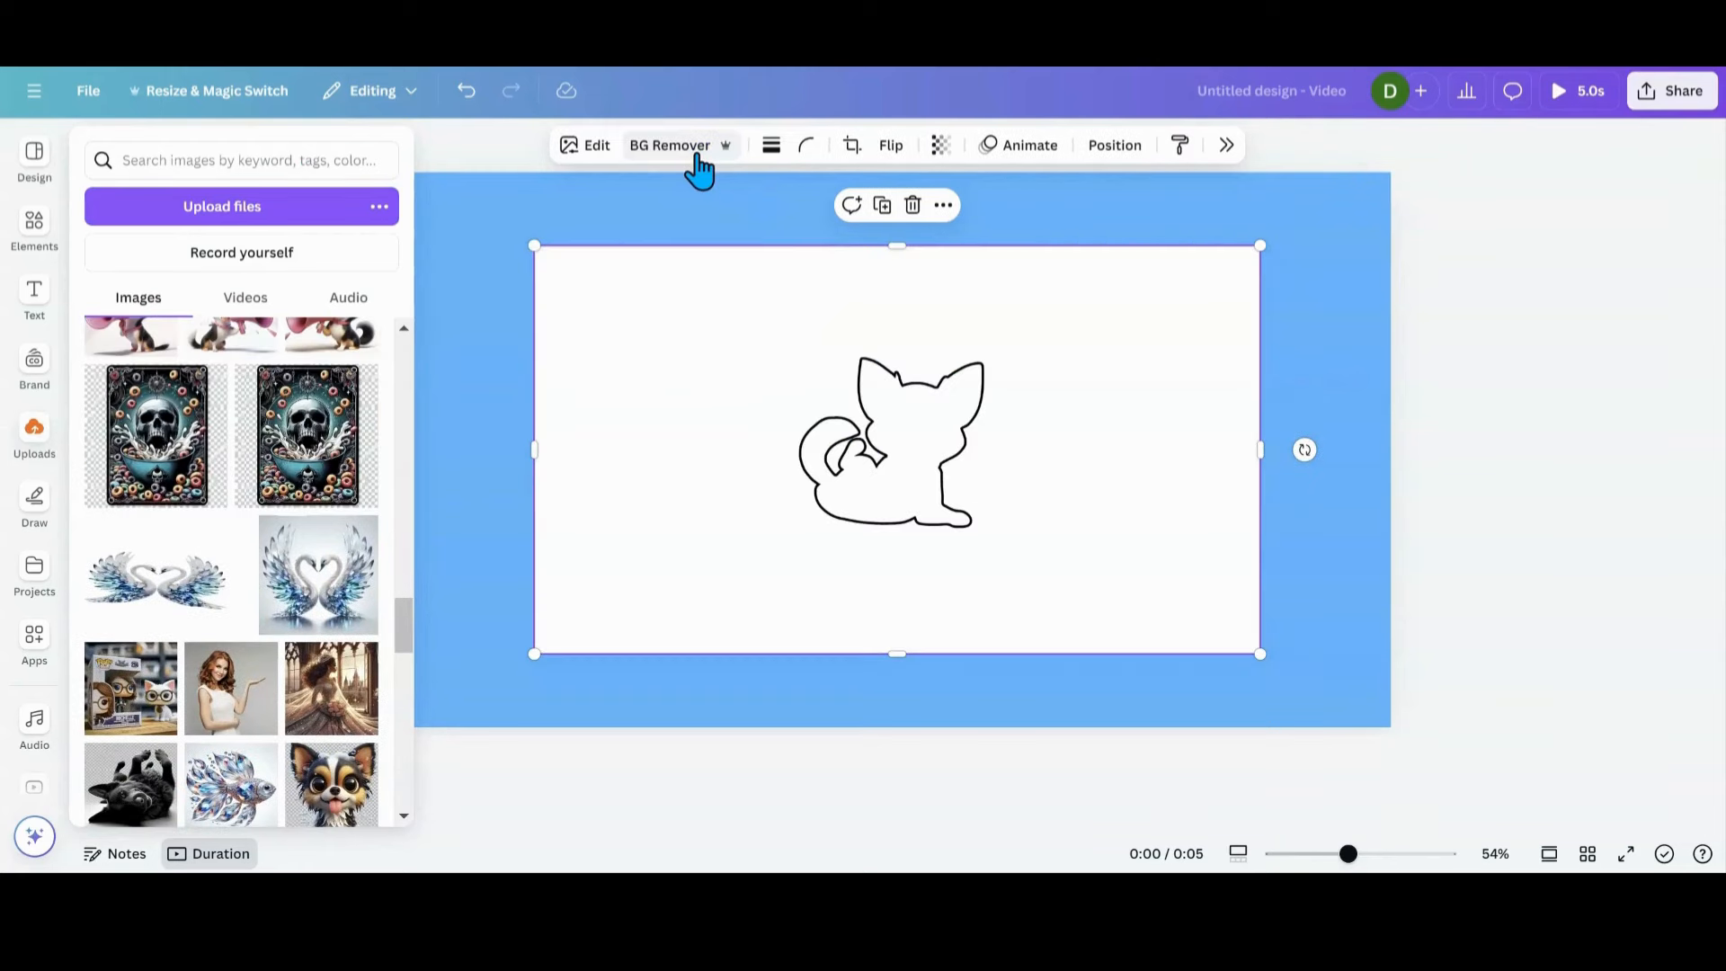
click(695, 148)
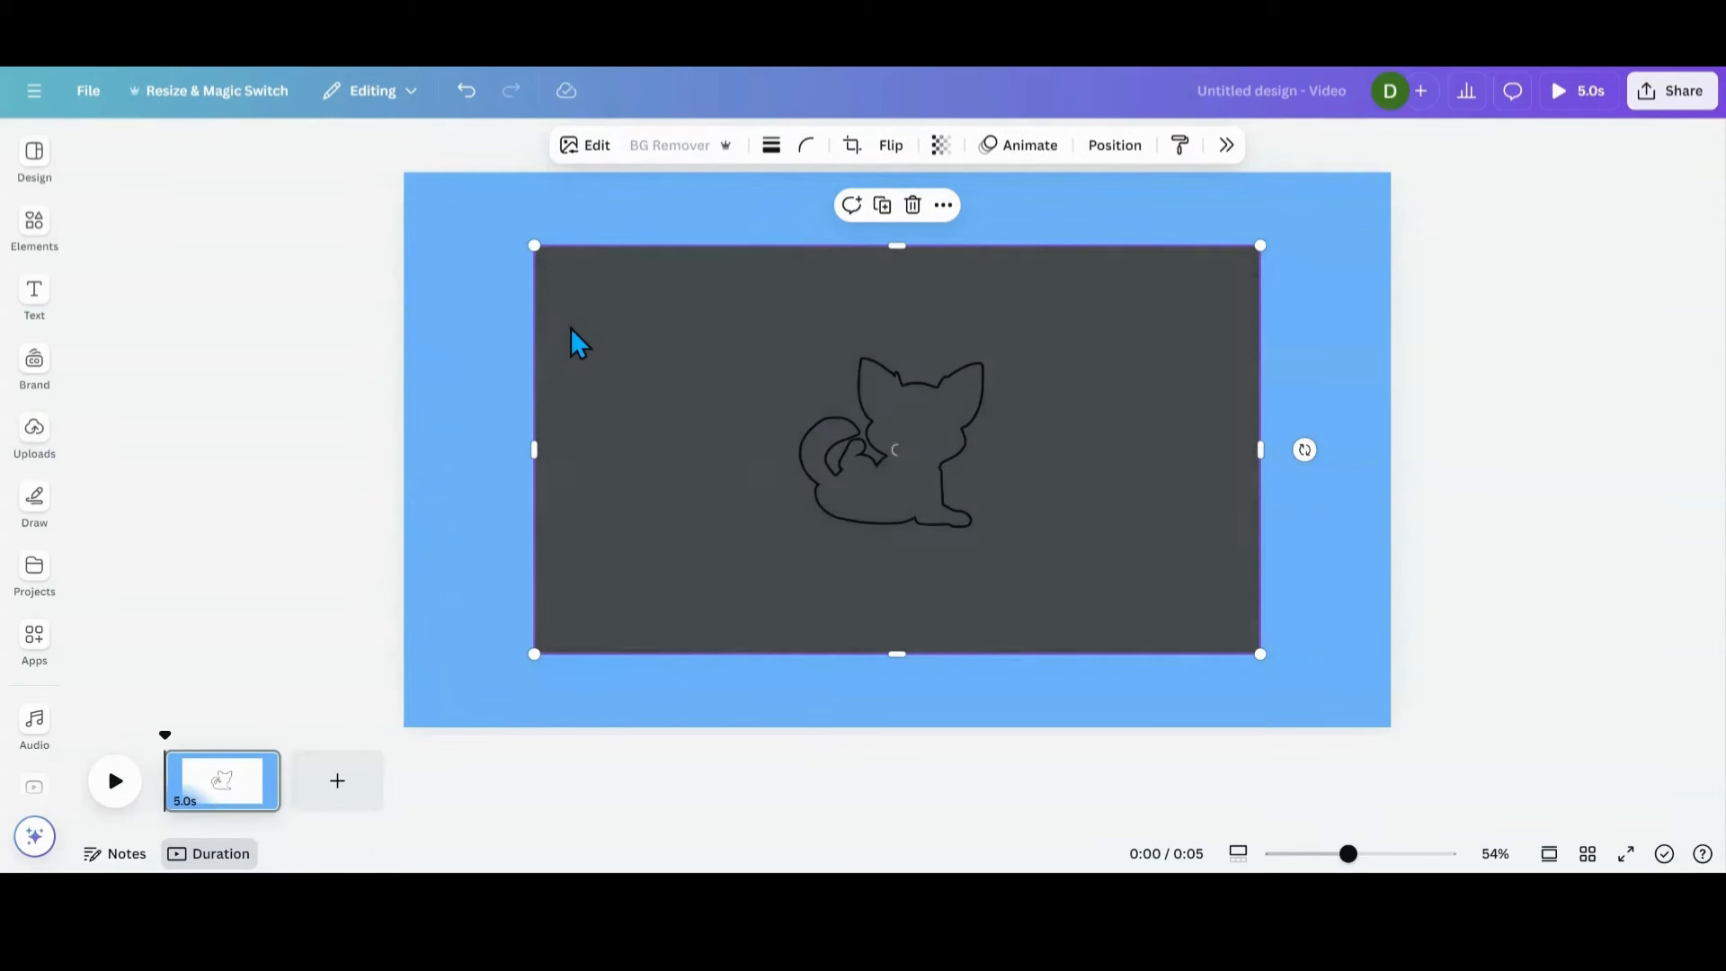
drag(870, 438, 1081, 420)
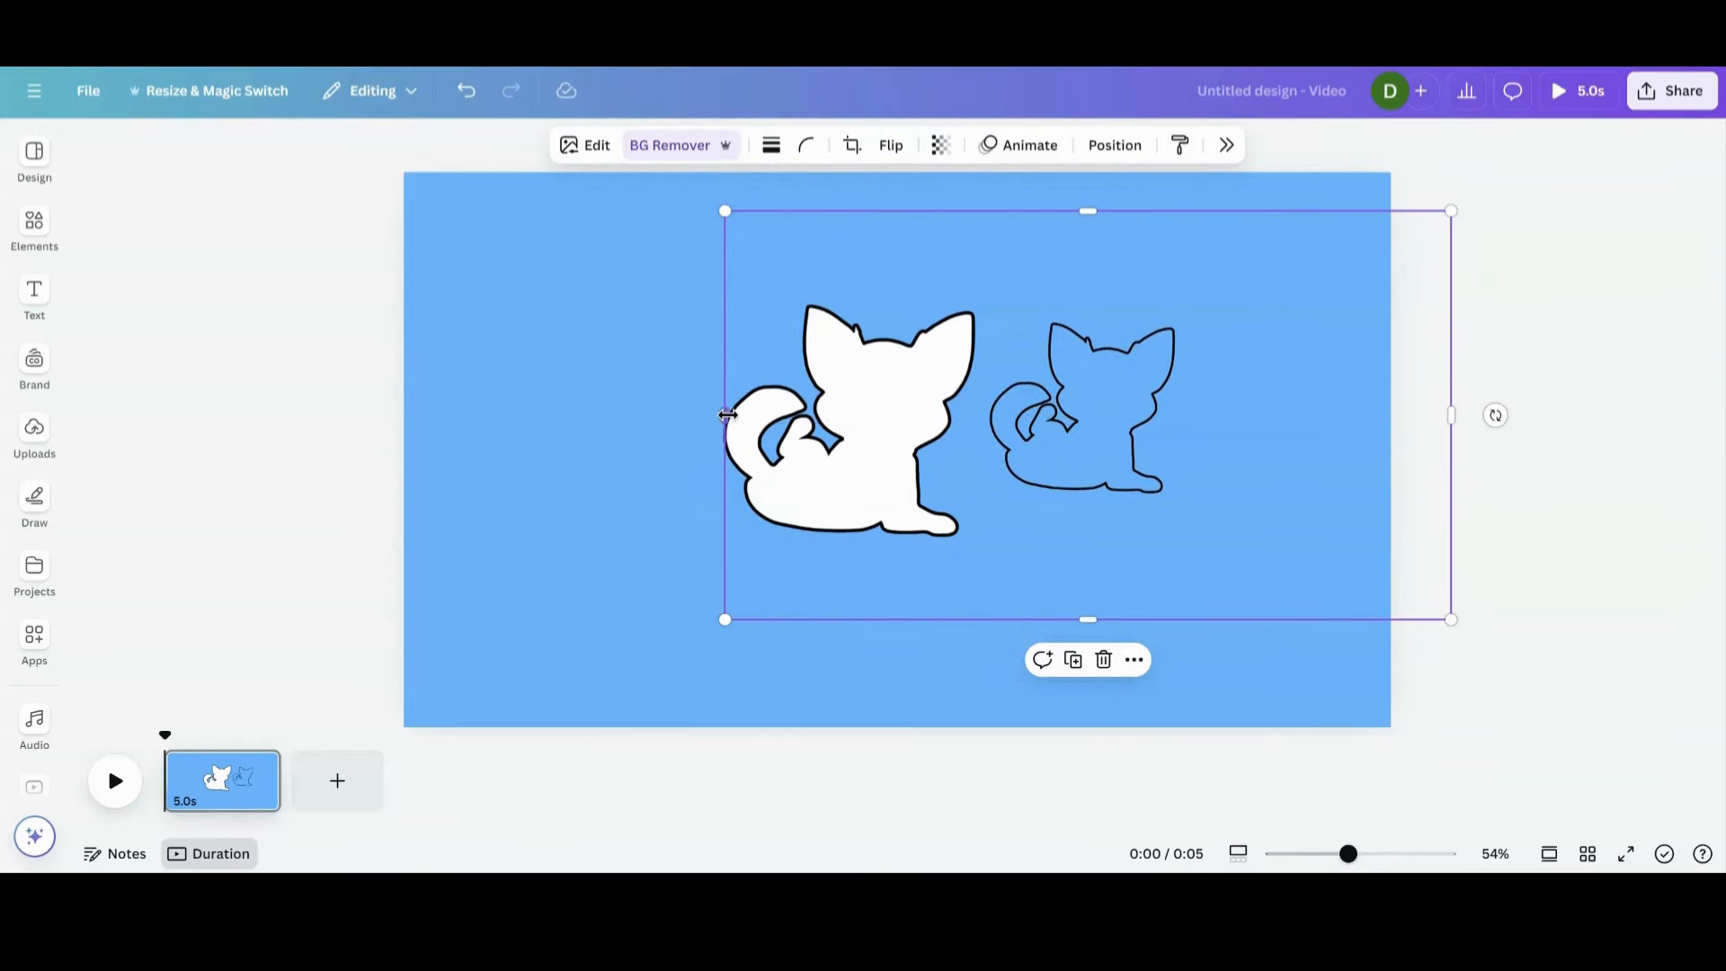
Step: Crop the empty sides of the transparent outline image and space it apart from the white puppy
drag(729, 415, 939, 416)
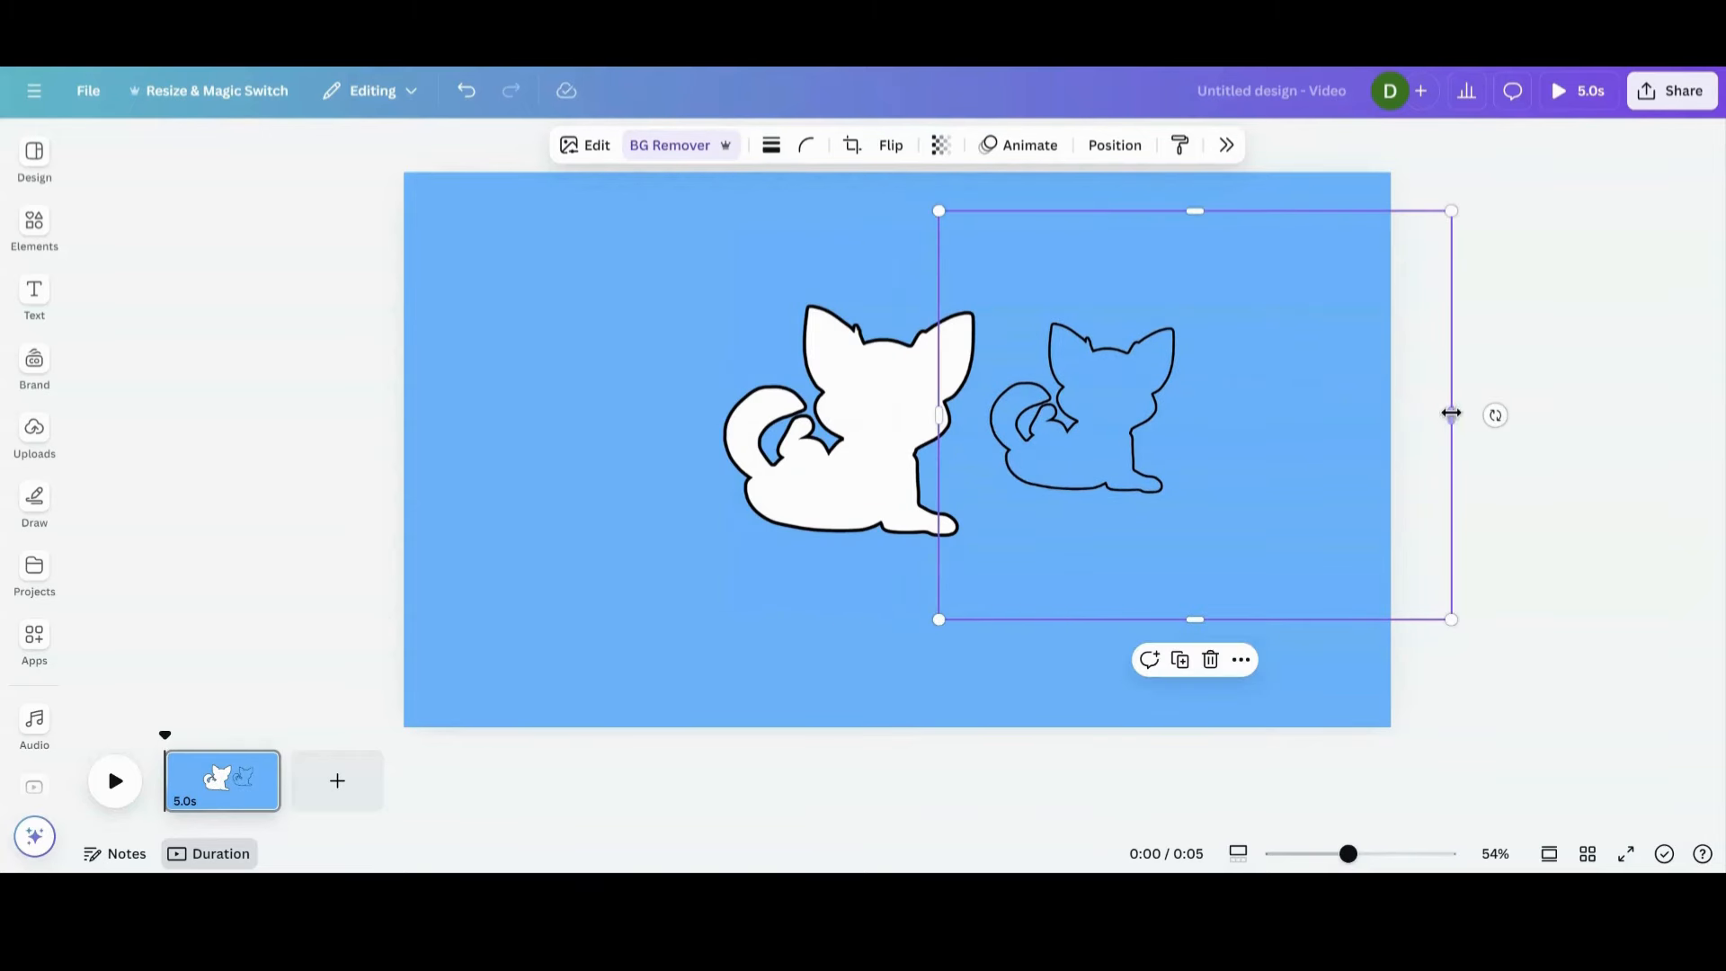
drag(1451, 413, 1260, 420)
drag(1117, 430, 1184, 434)
drag(891, 444, 717, 425)
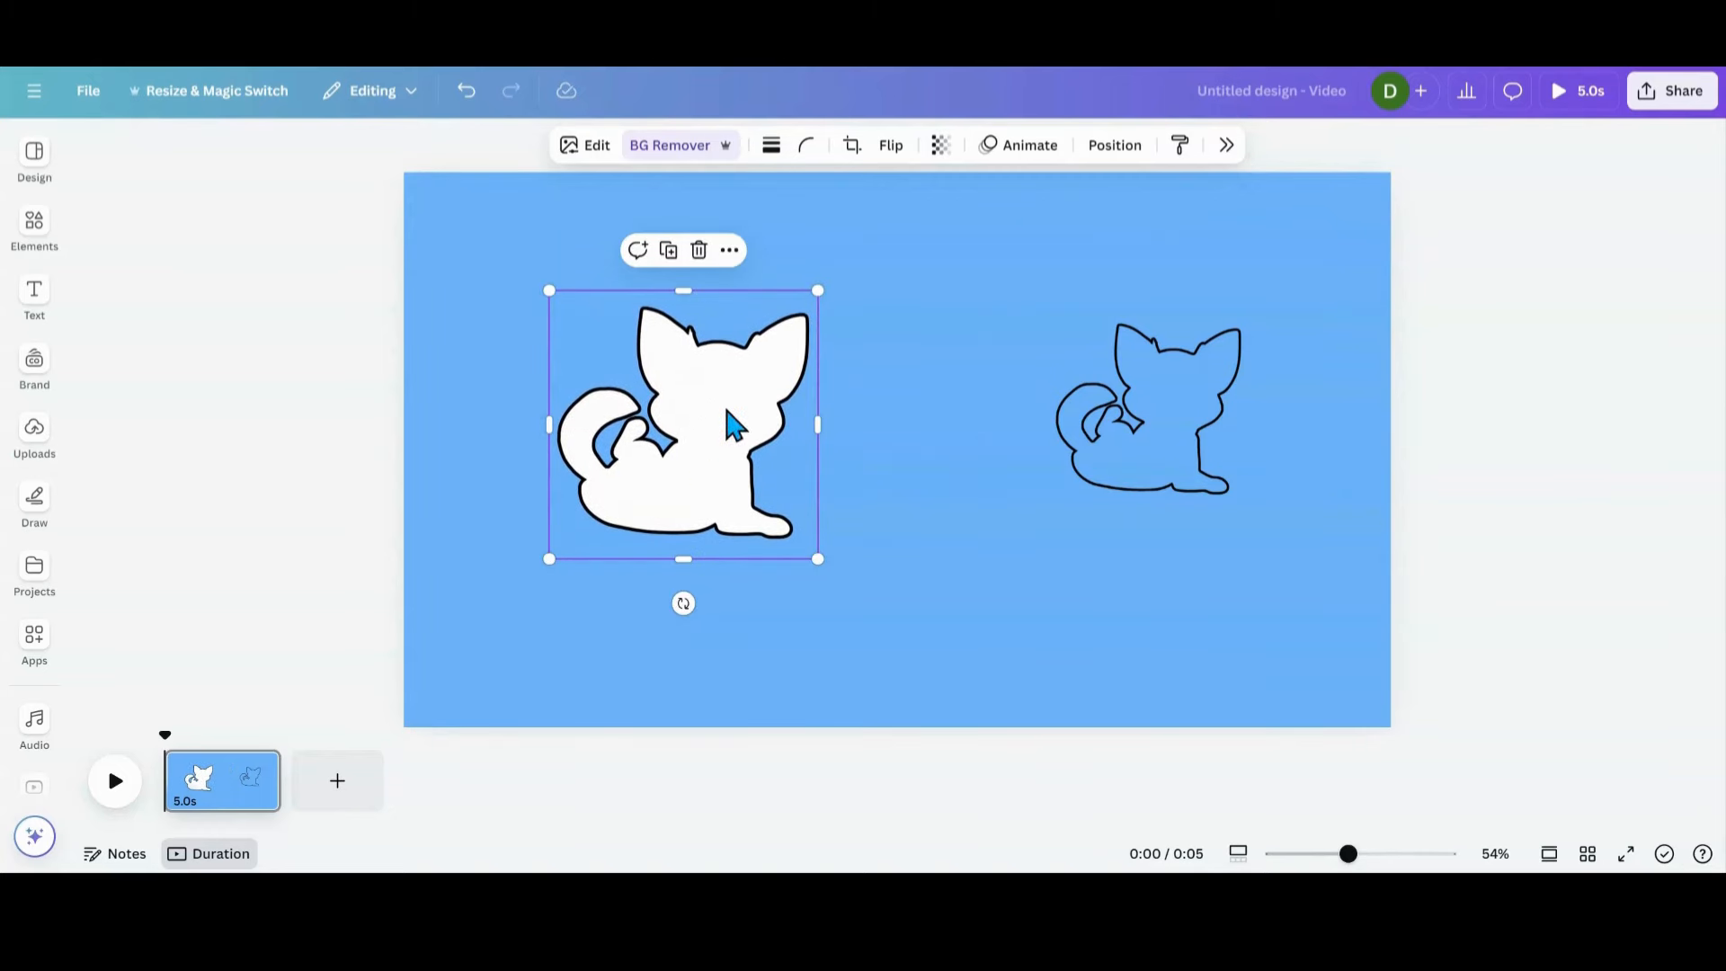
drag(1126, 434, 1077, 434)
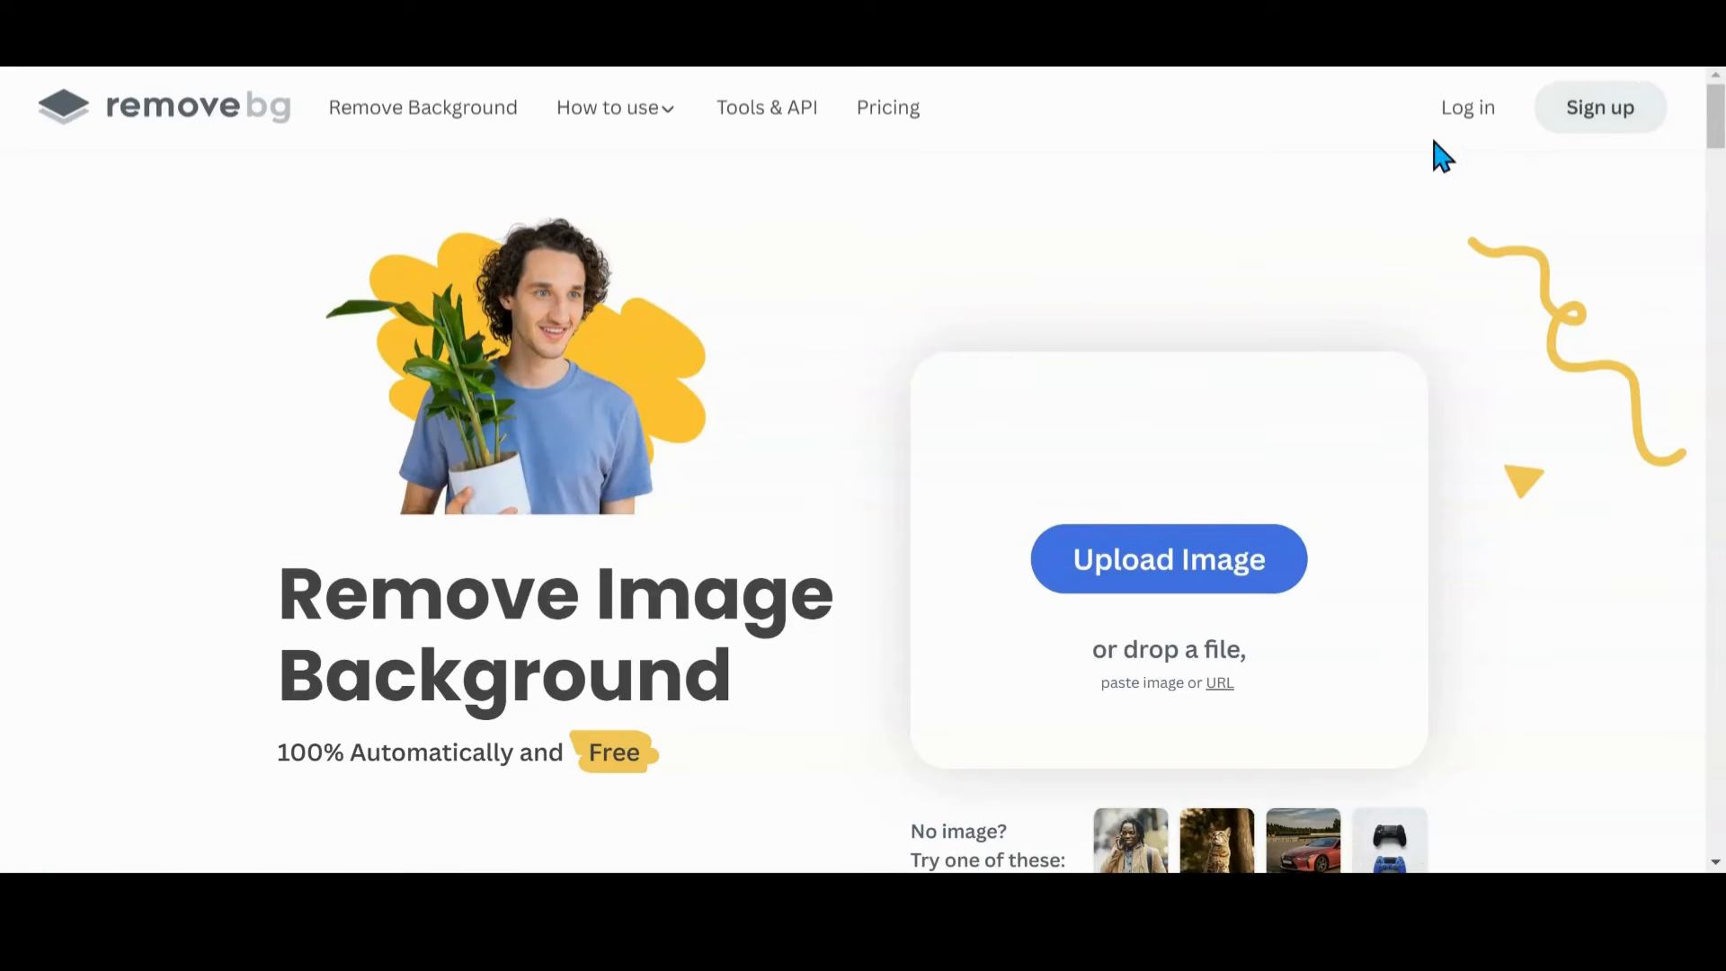
Step: Remove the background of the downloaded outline PNG in remove.bg and place the result on the Canva page
drag(1434, 142, 937, 448)
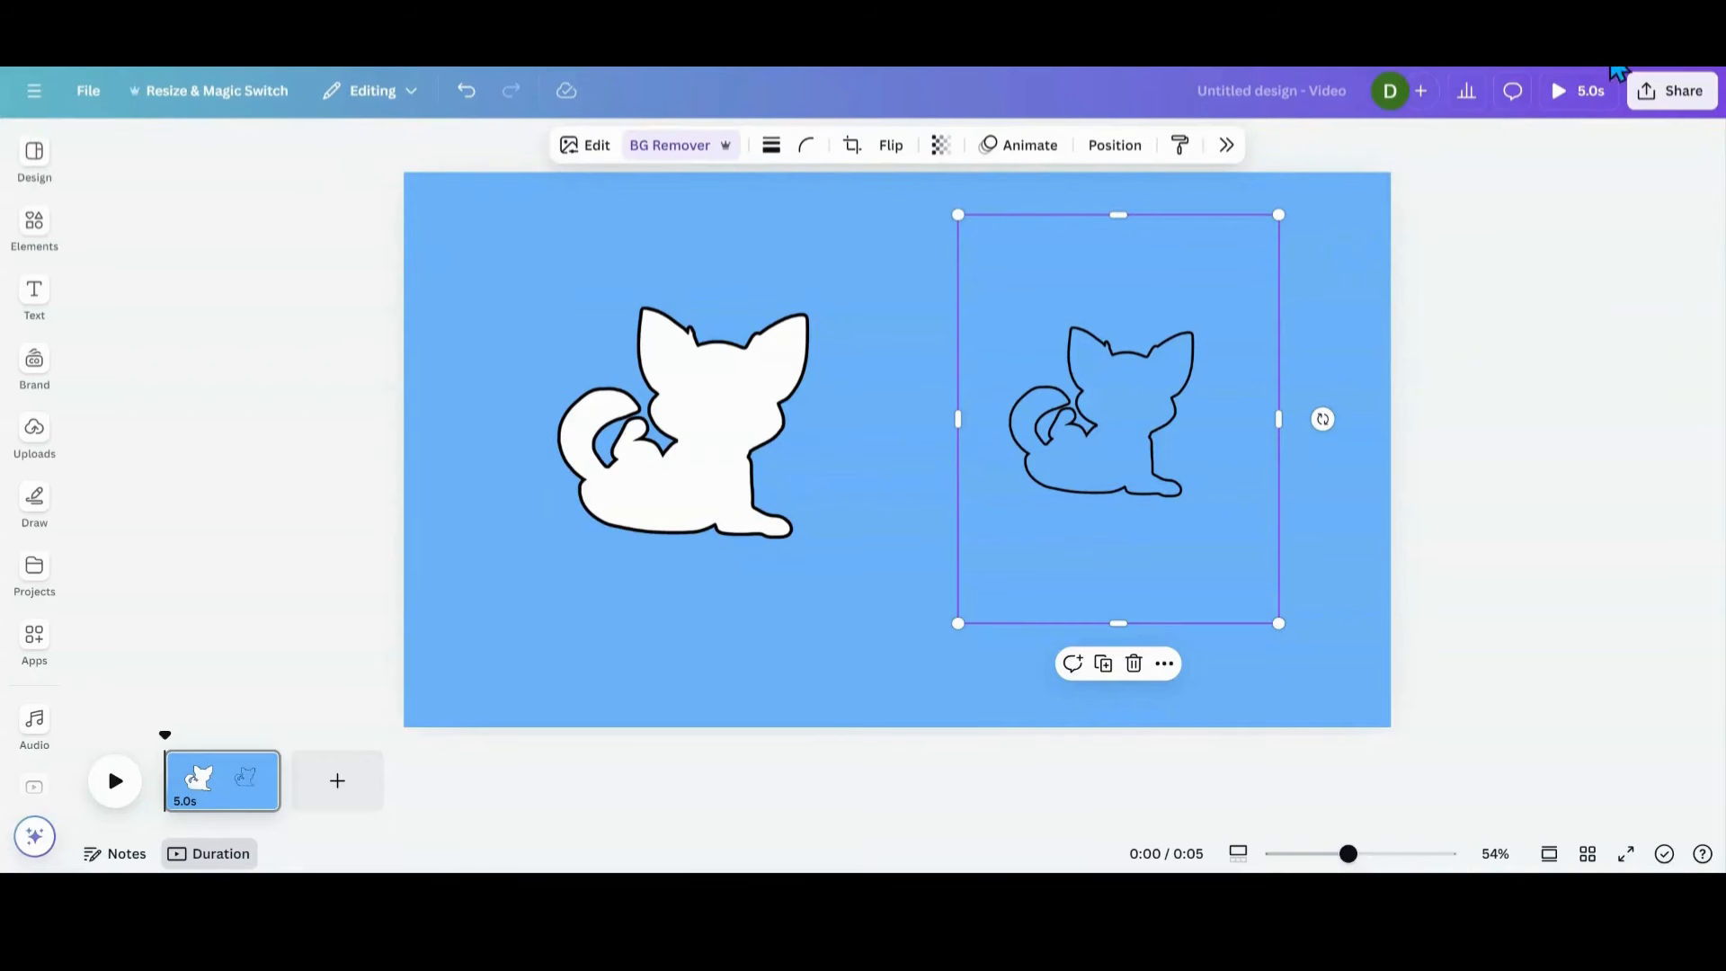
drag(1441, 158, 861, 450)
Step: Crop the empty sides of the new outline image and move the white puppy further left to separate them
drag(627, 400, 778, 400)
drag(1144, 397, 946, 404)
click(709, 487)
drag(708, 486, 653, 478)
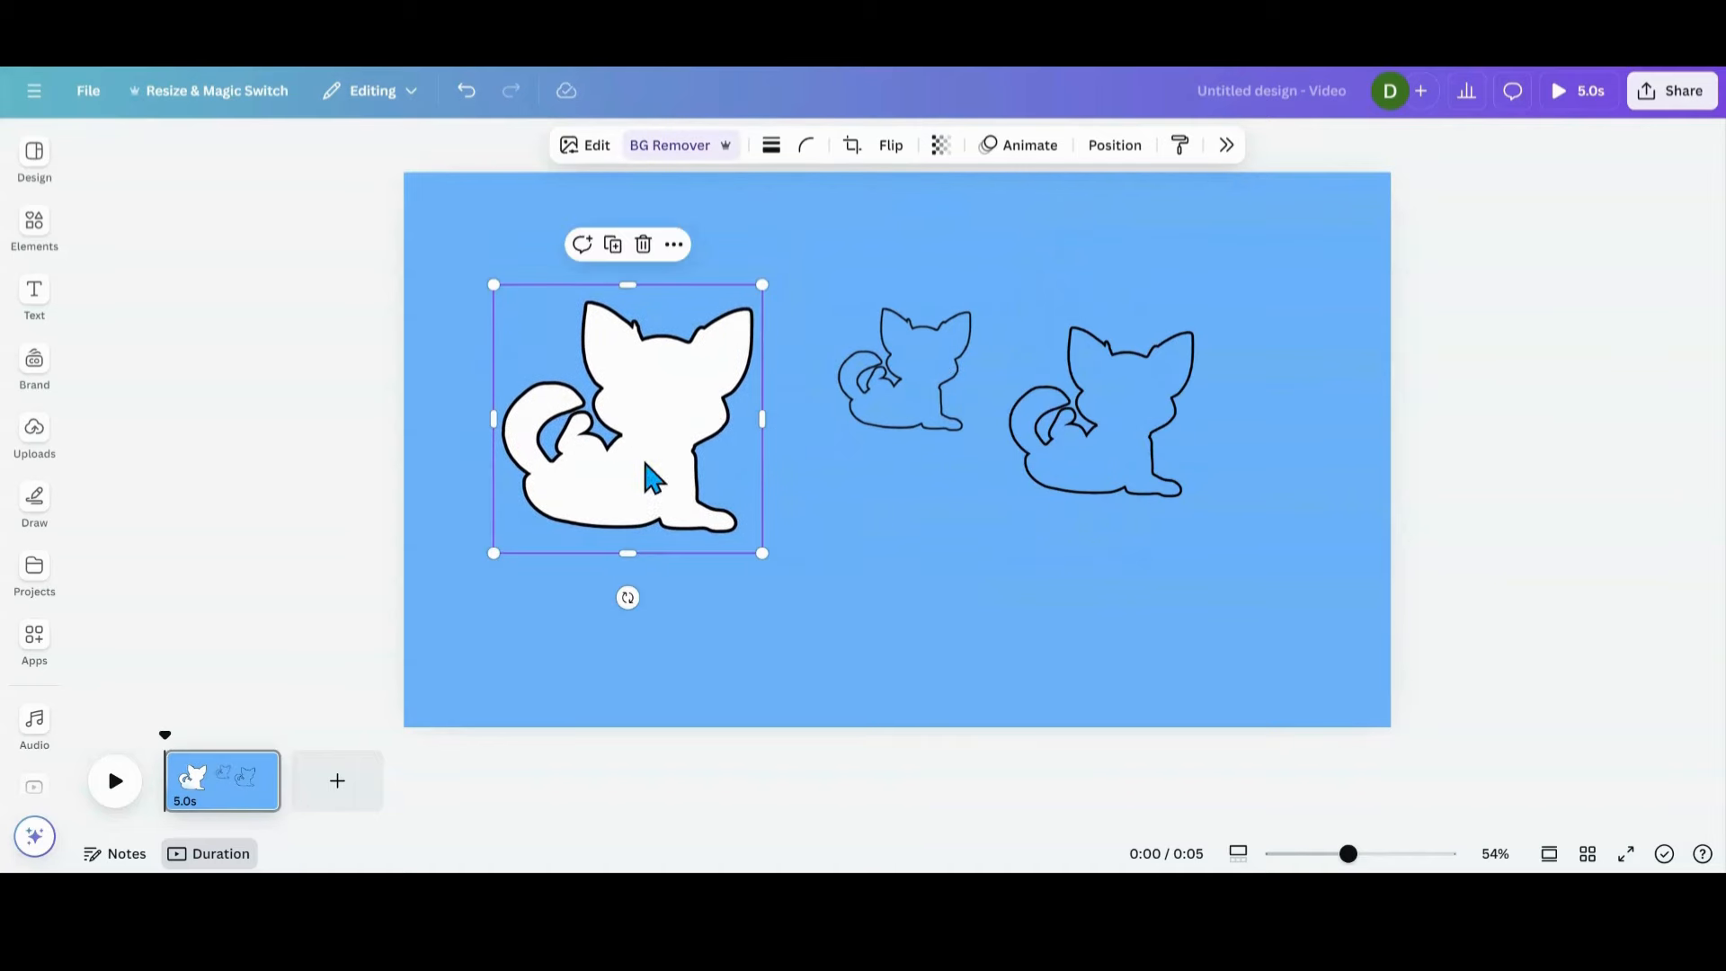
Step: Inspect the white puppy's cutout in the Background Remover, exit it and move the image slightly up and right
click(693, 146)
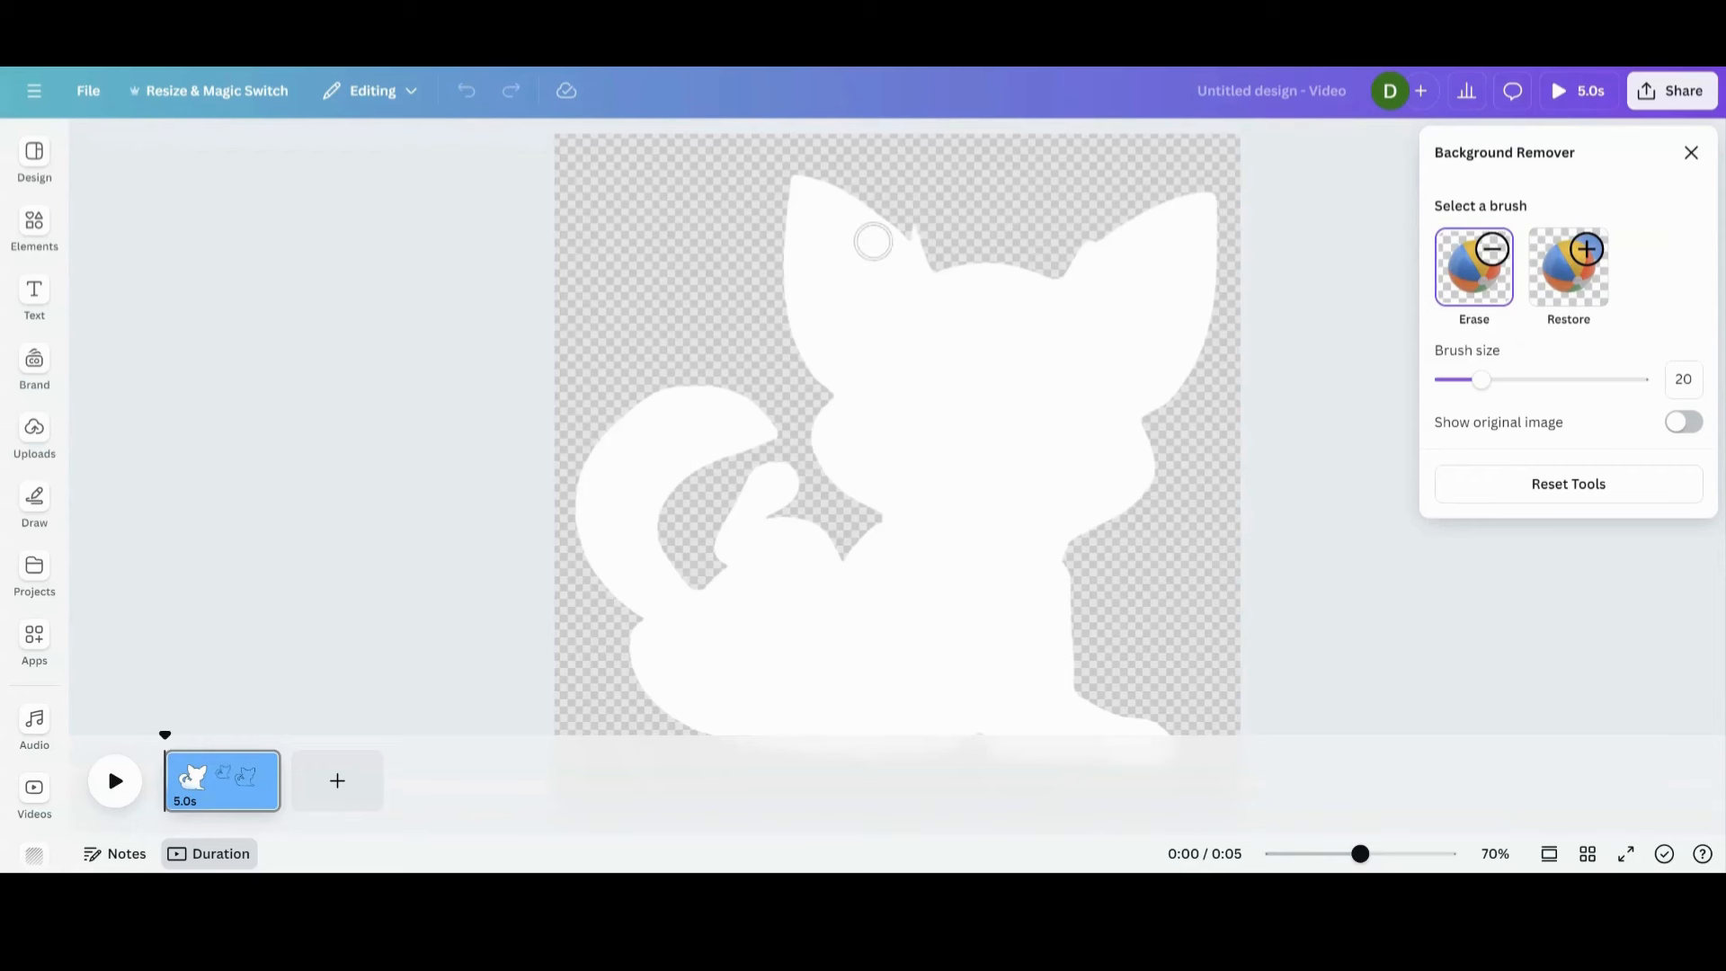
click(1687, 157)
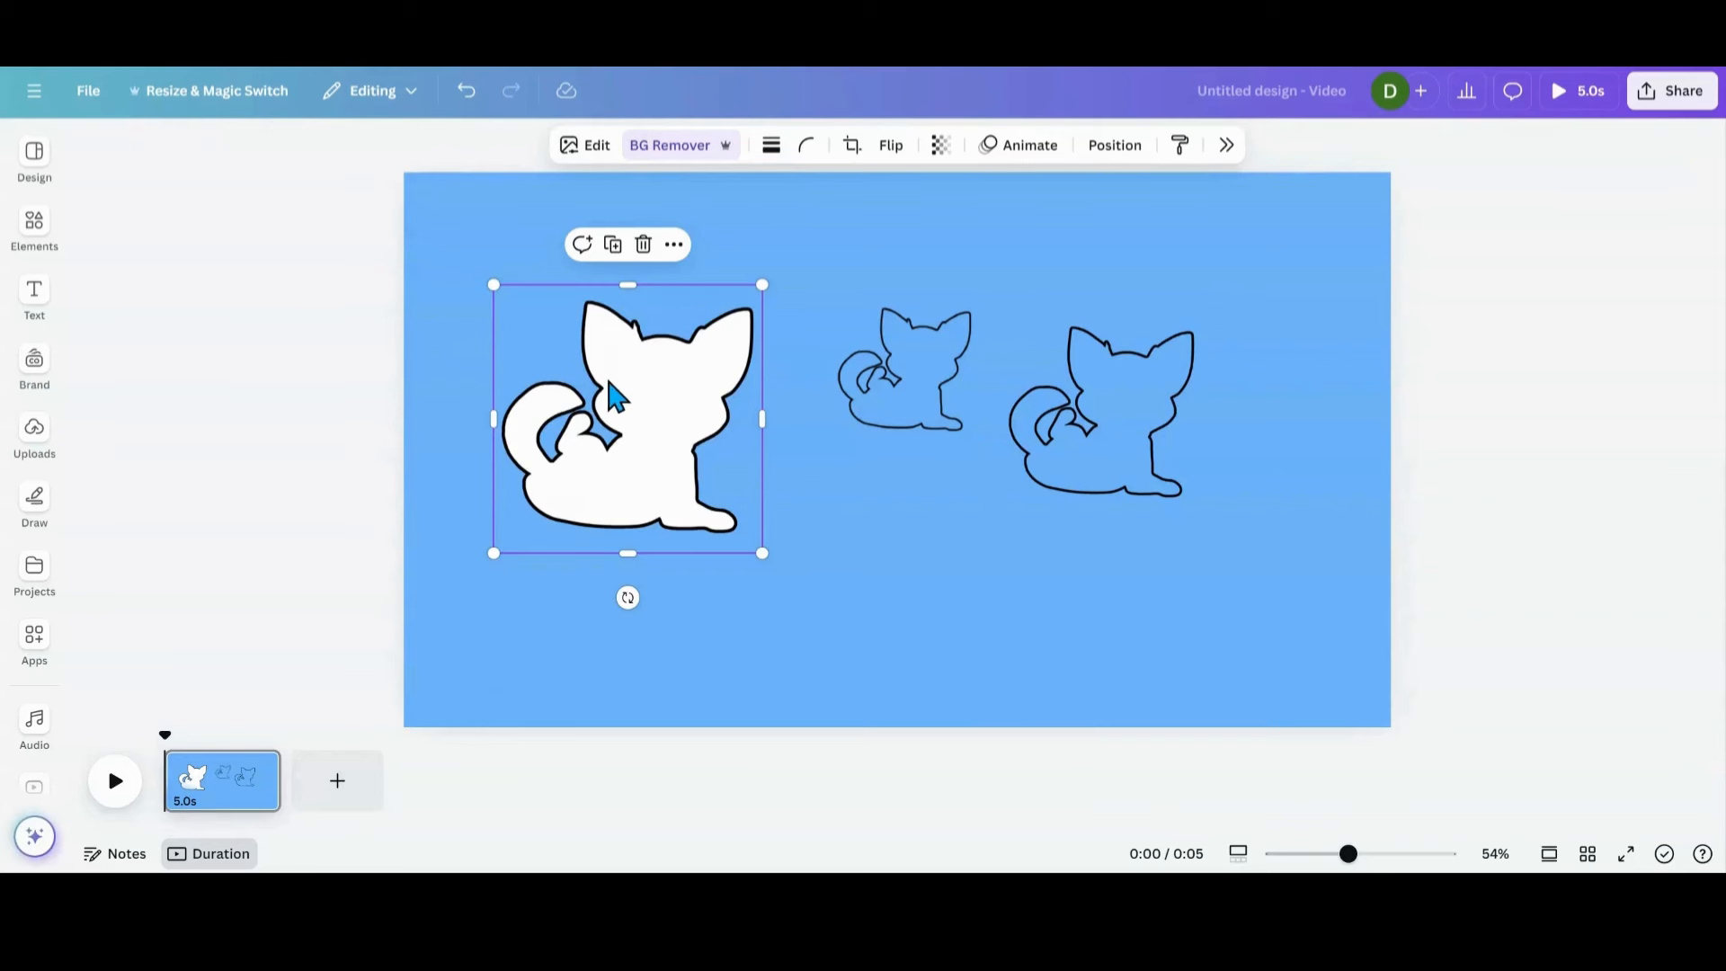
drag(639, 439, 675, 408)
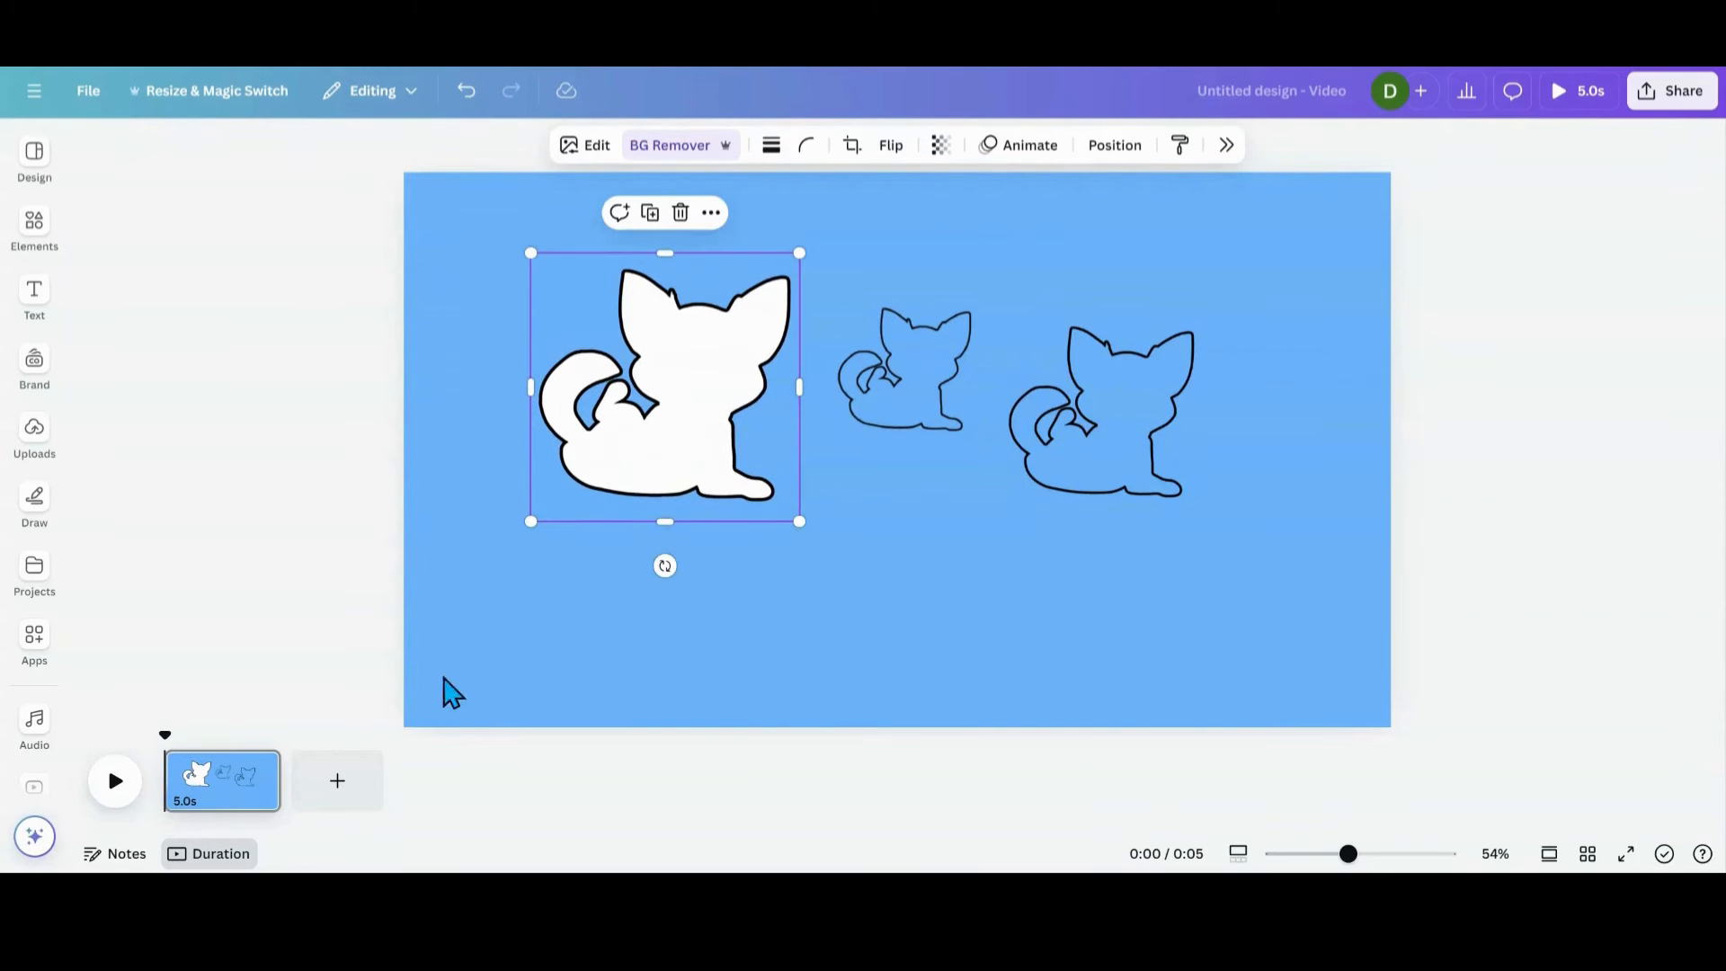
Step: Add a second page with the photo of five people raising their arms and remove the photo's background
click(337, 781)
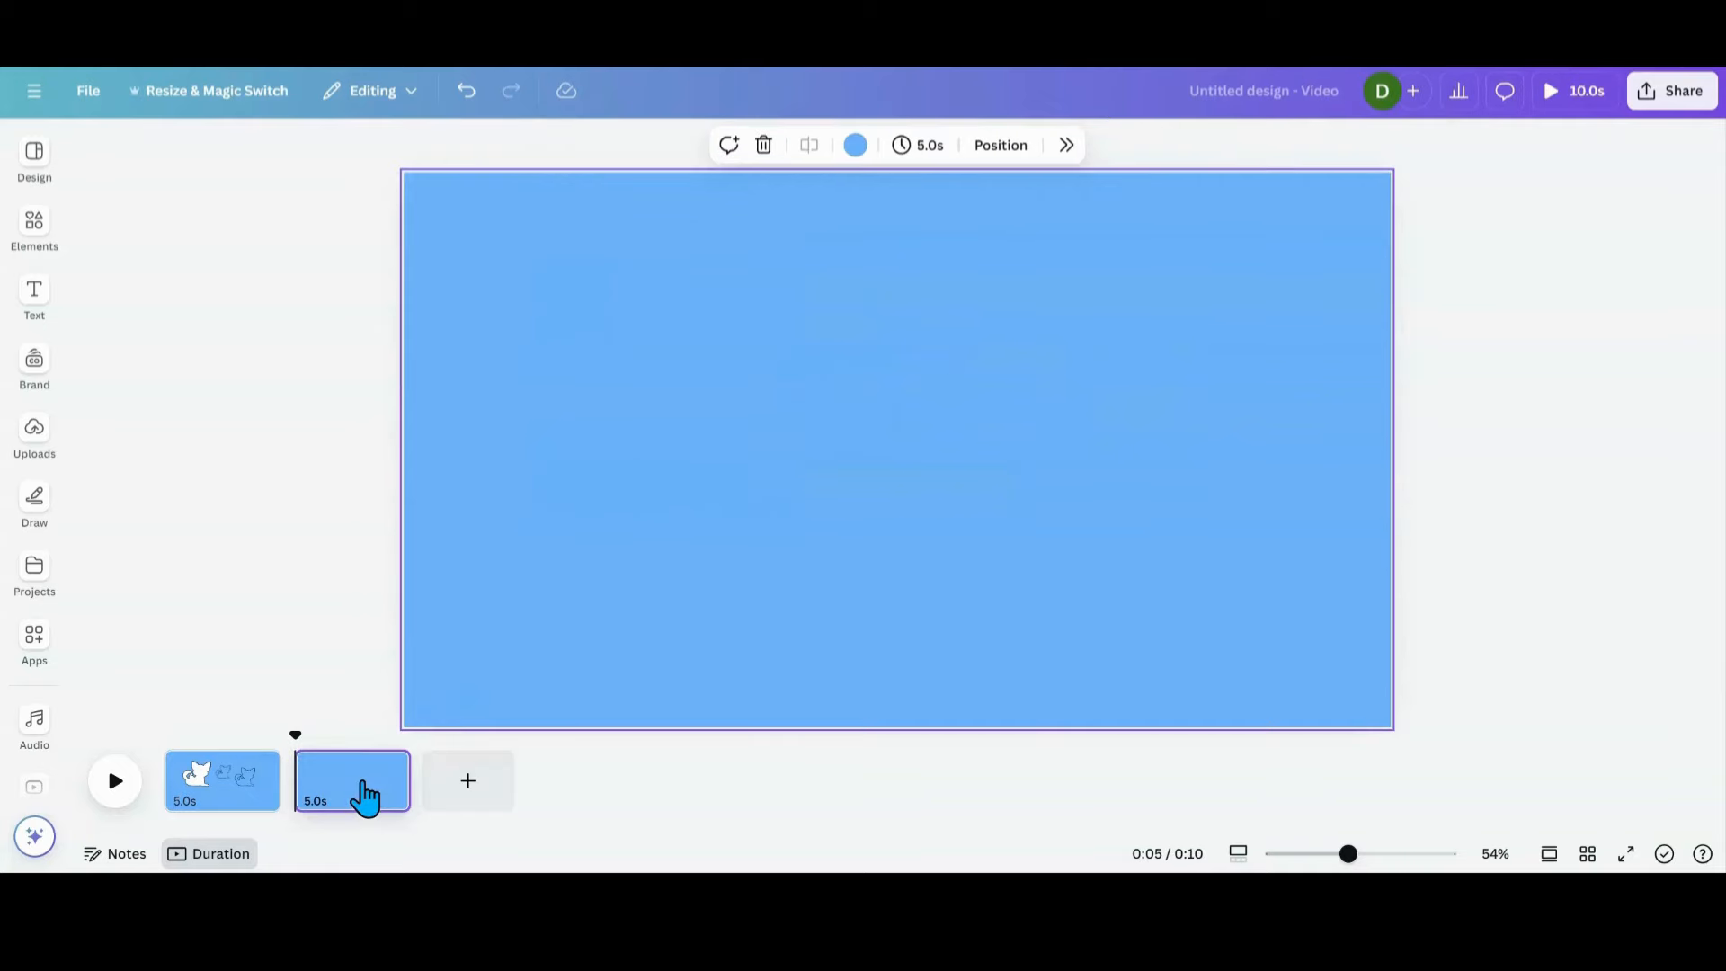
click(35, 241)
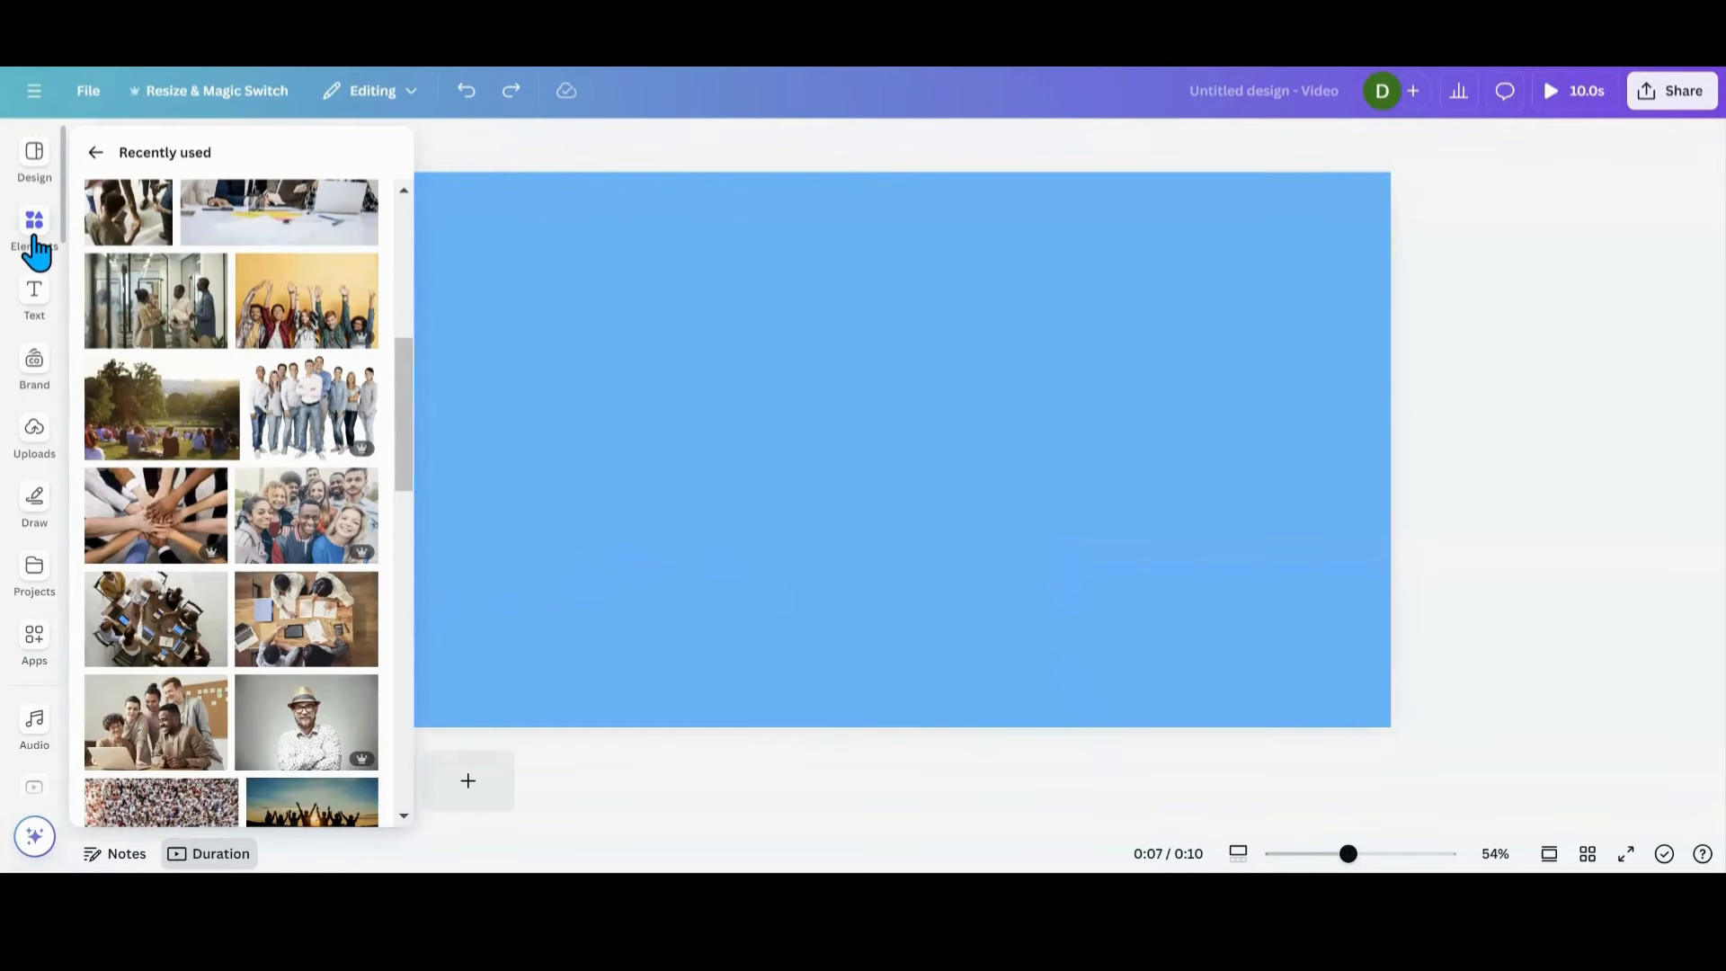
click(295, 327)
drag(801, 501, 810, 501)
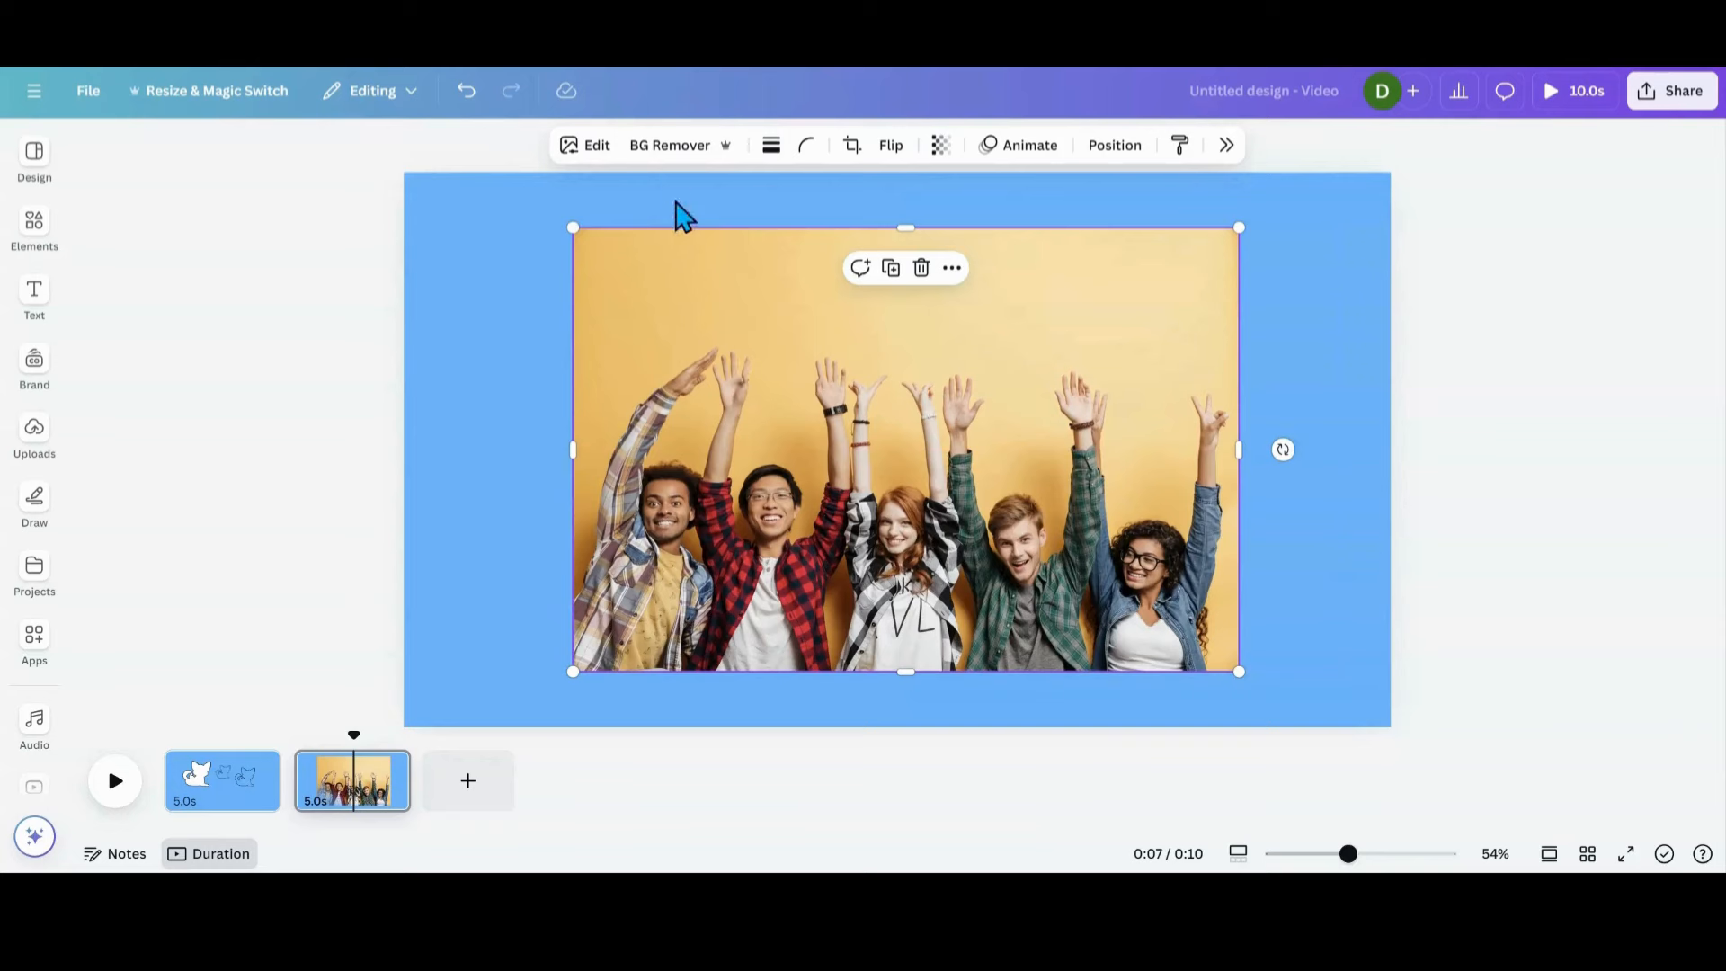
click(668, 149)
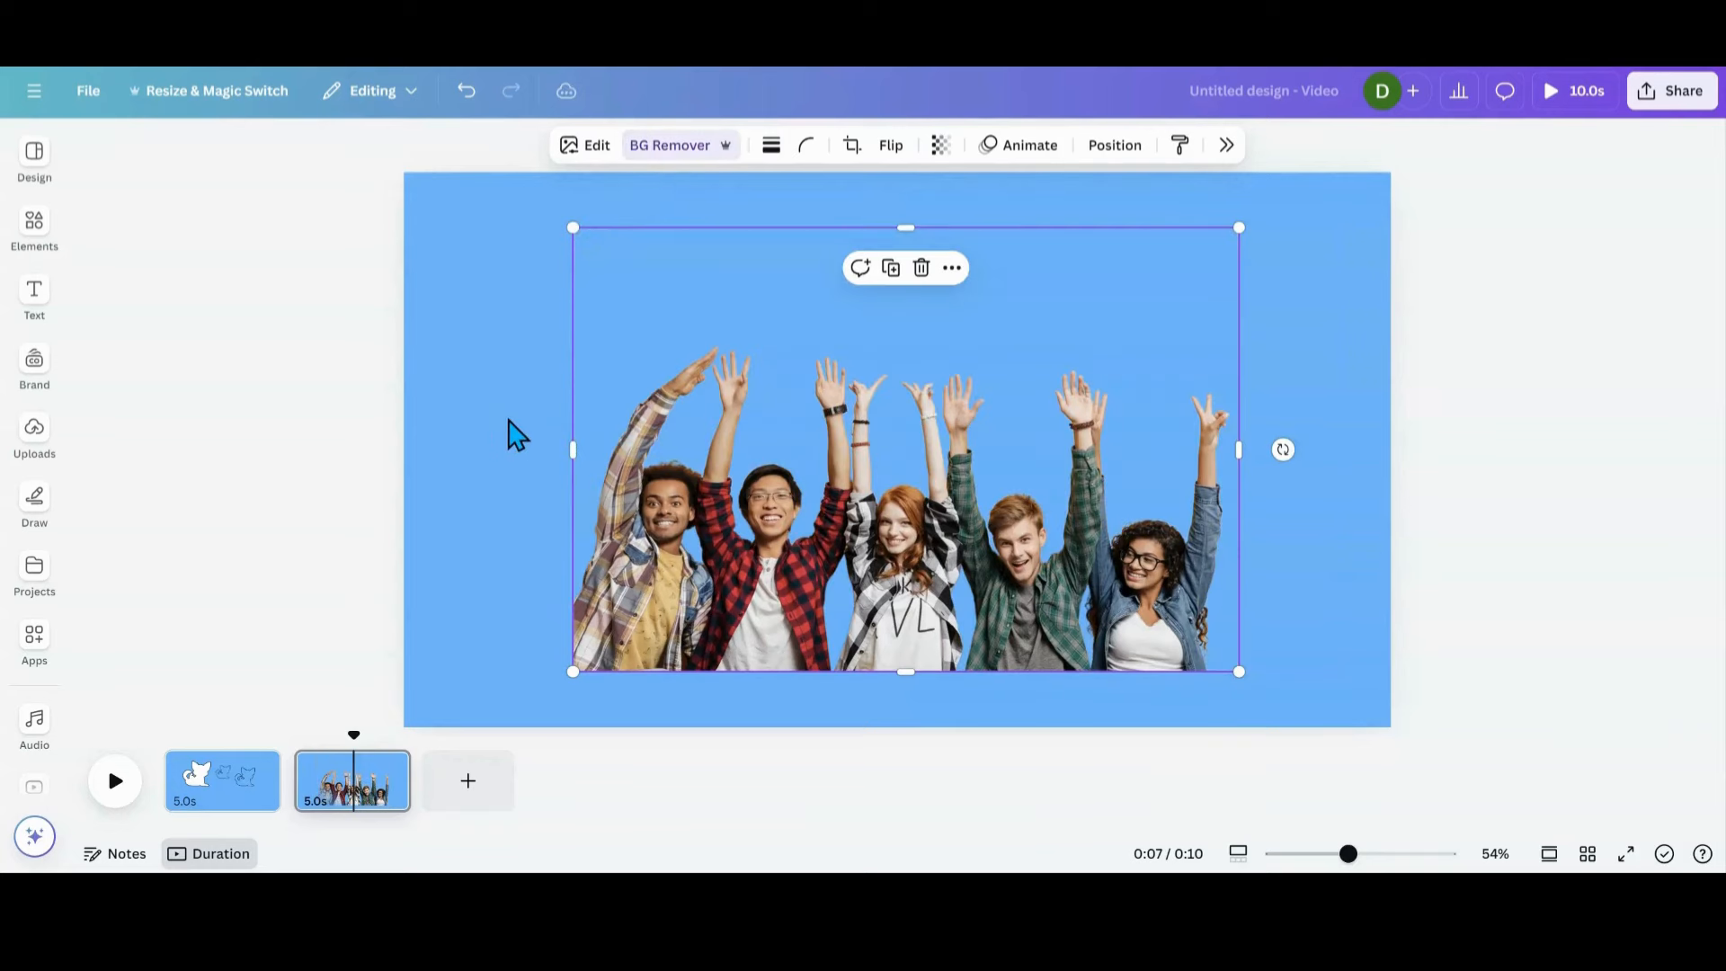
Step: Change the second page's background color to white
click(499, 300)
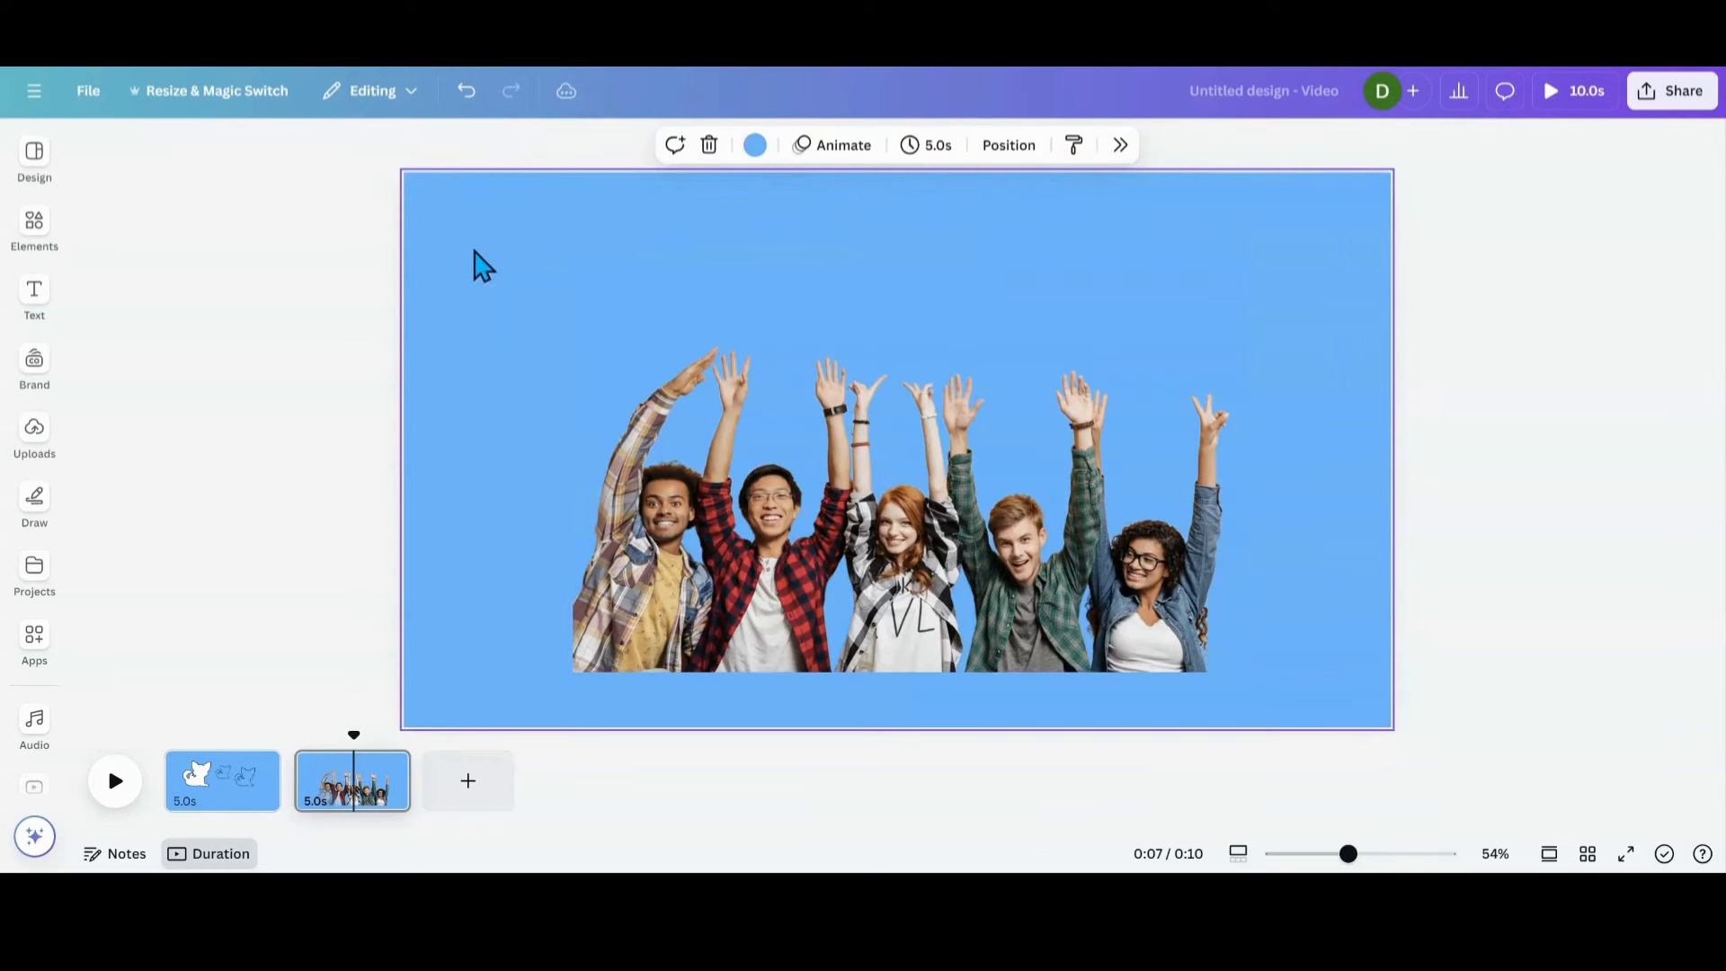
click(756, 146)
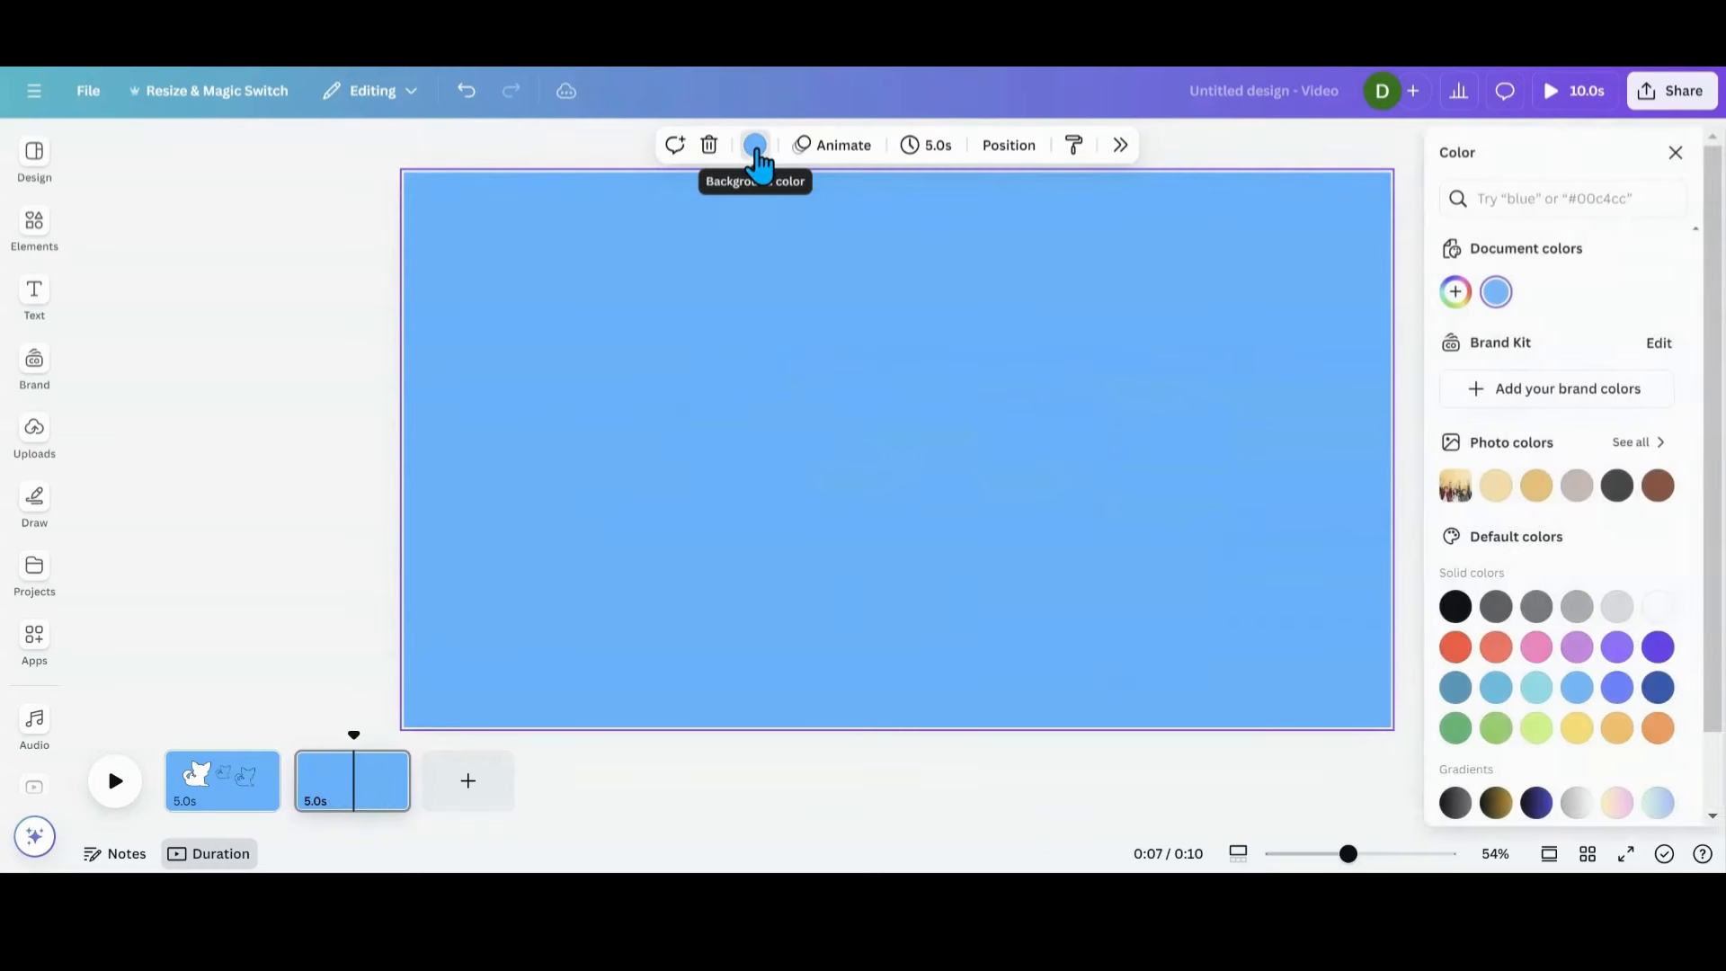
click(1653, 606)
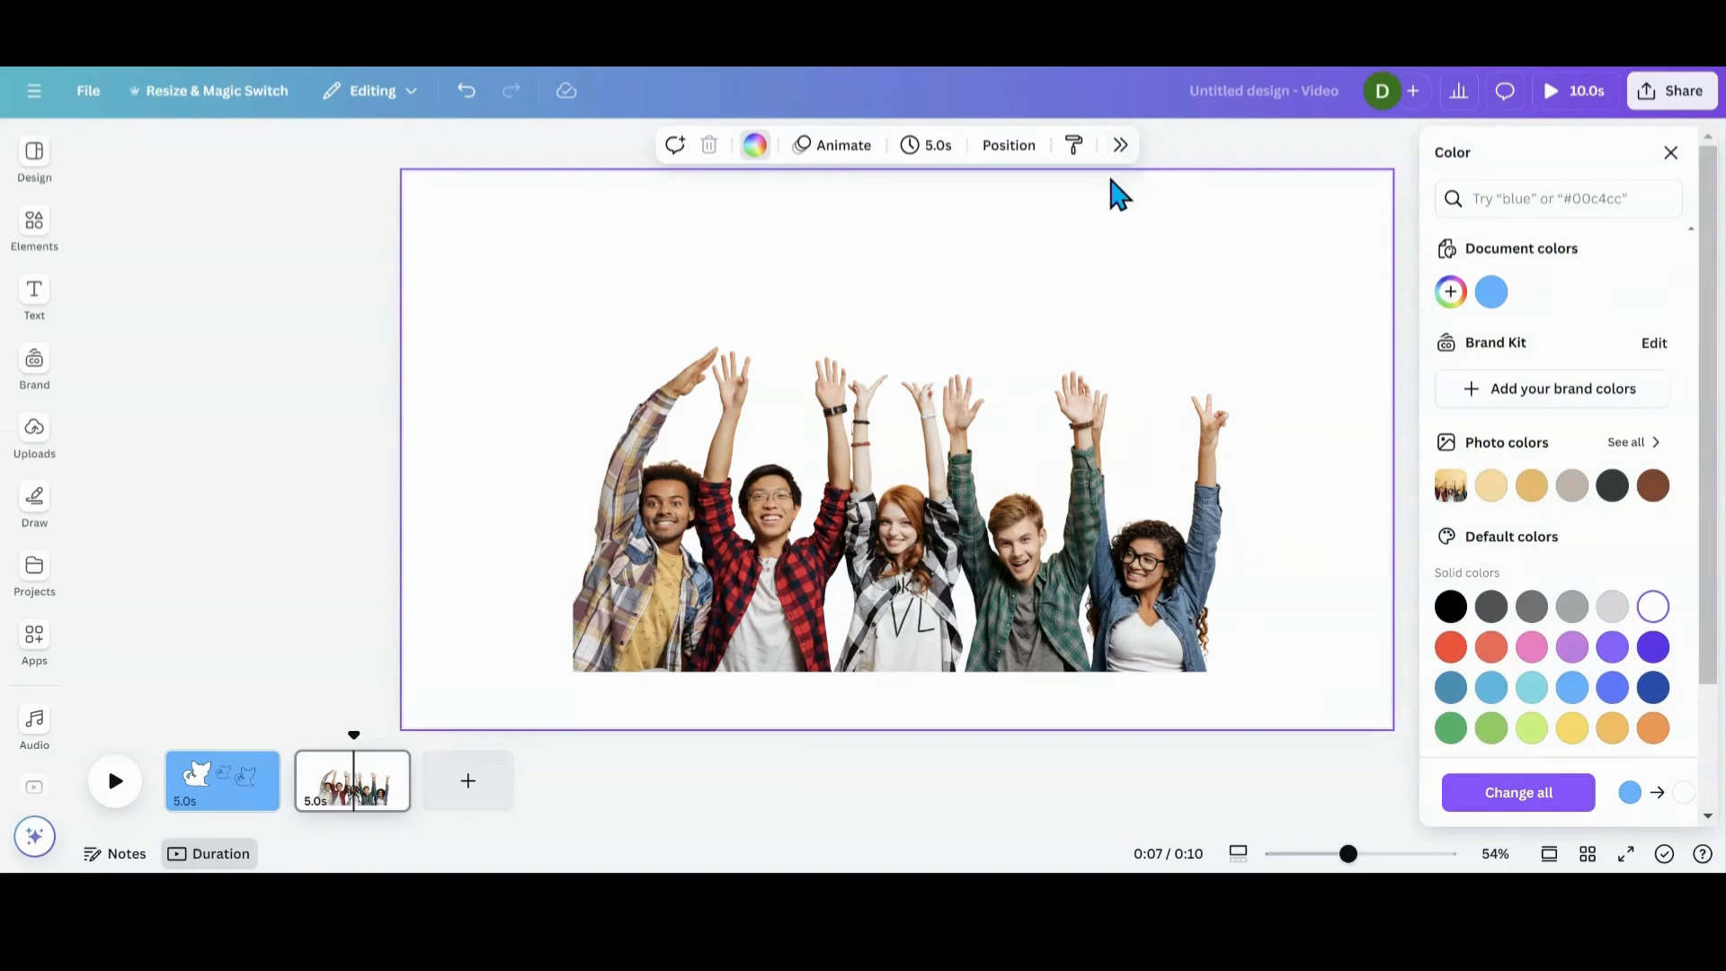
Step: Apply the Custom Duotone effect to the cutout photo of the five people and set its Highlights color to white
click(1119, 148)
click(1070, 371)
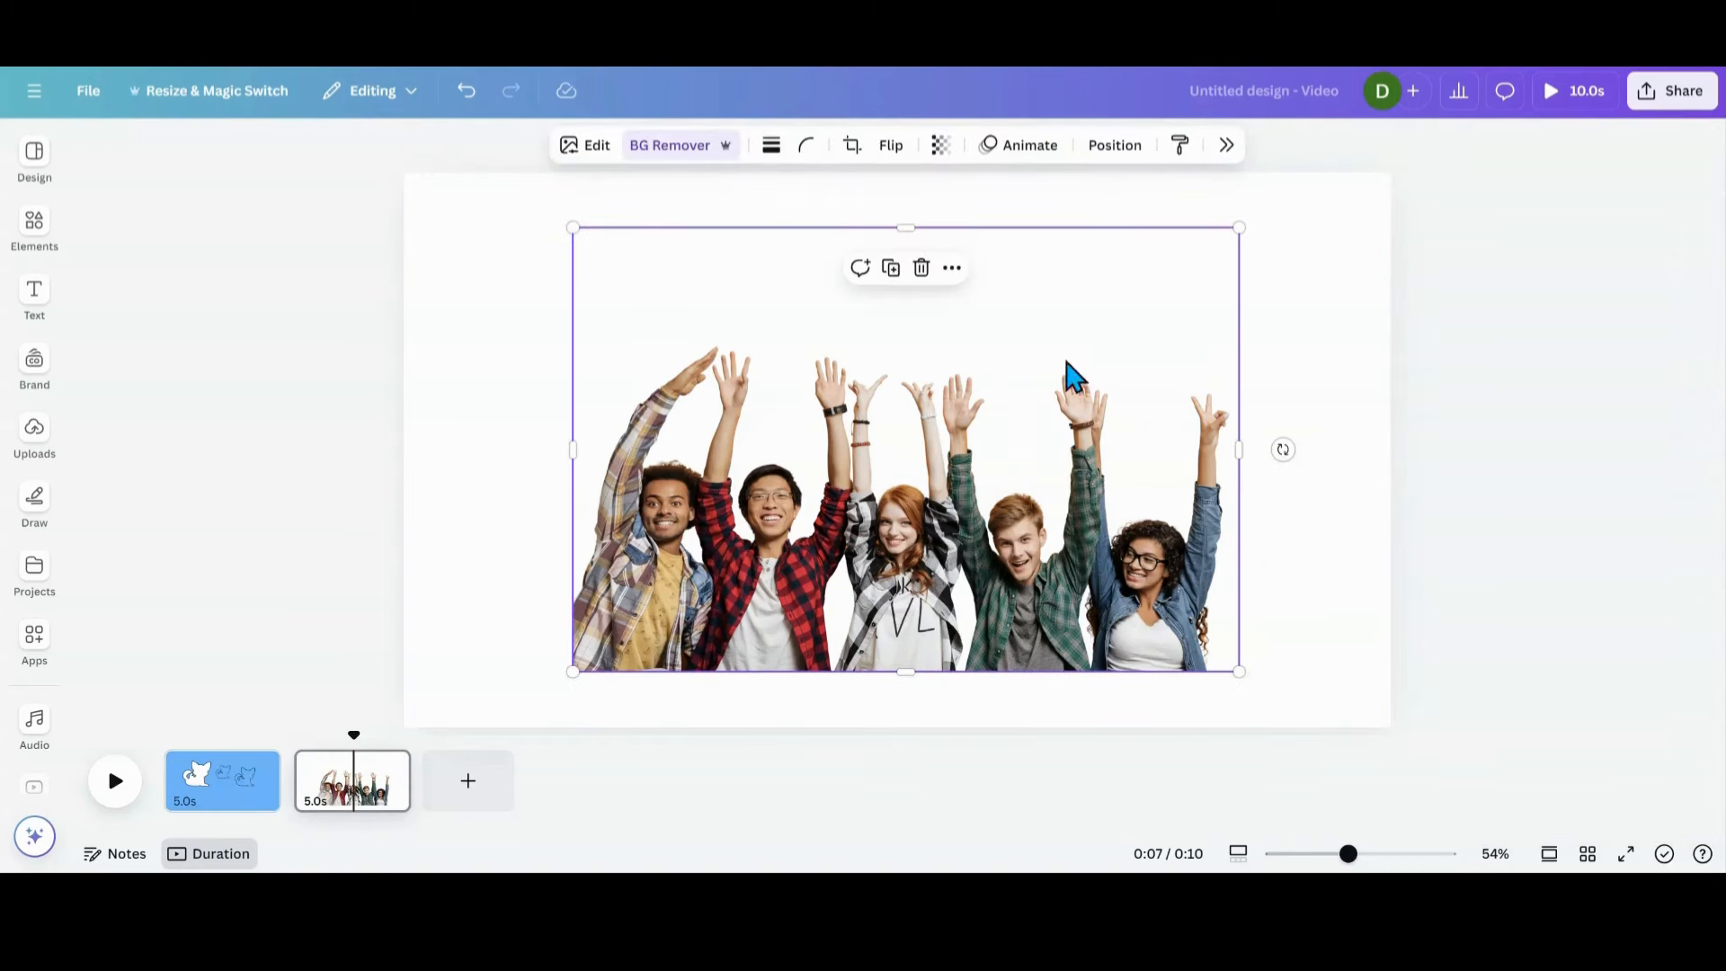
click(1228, 147)
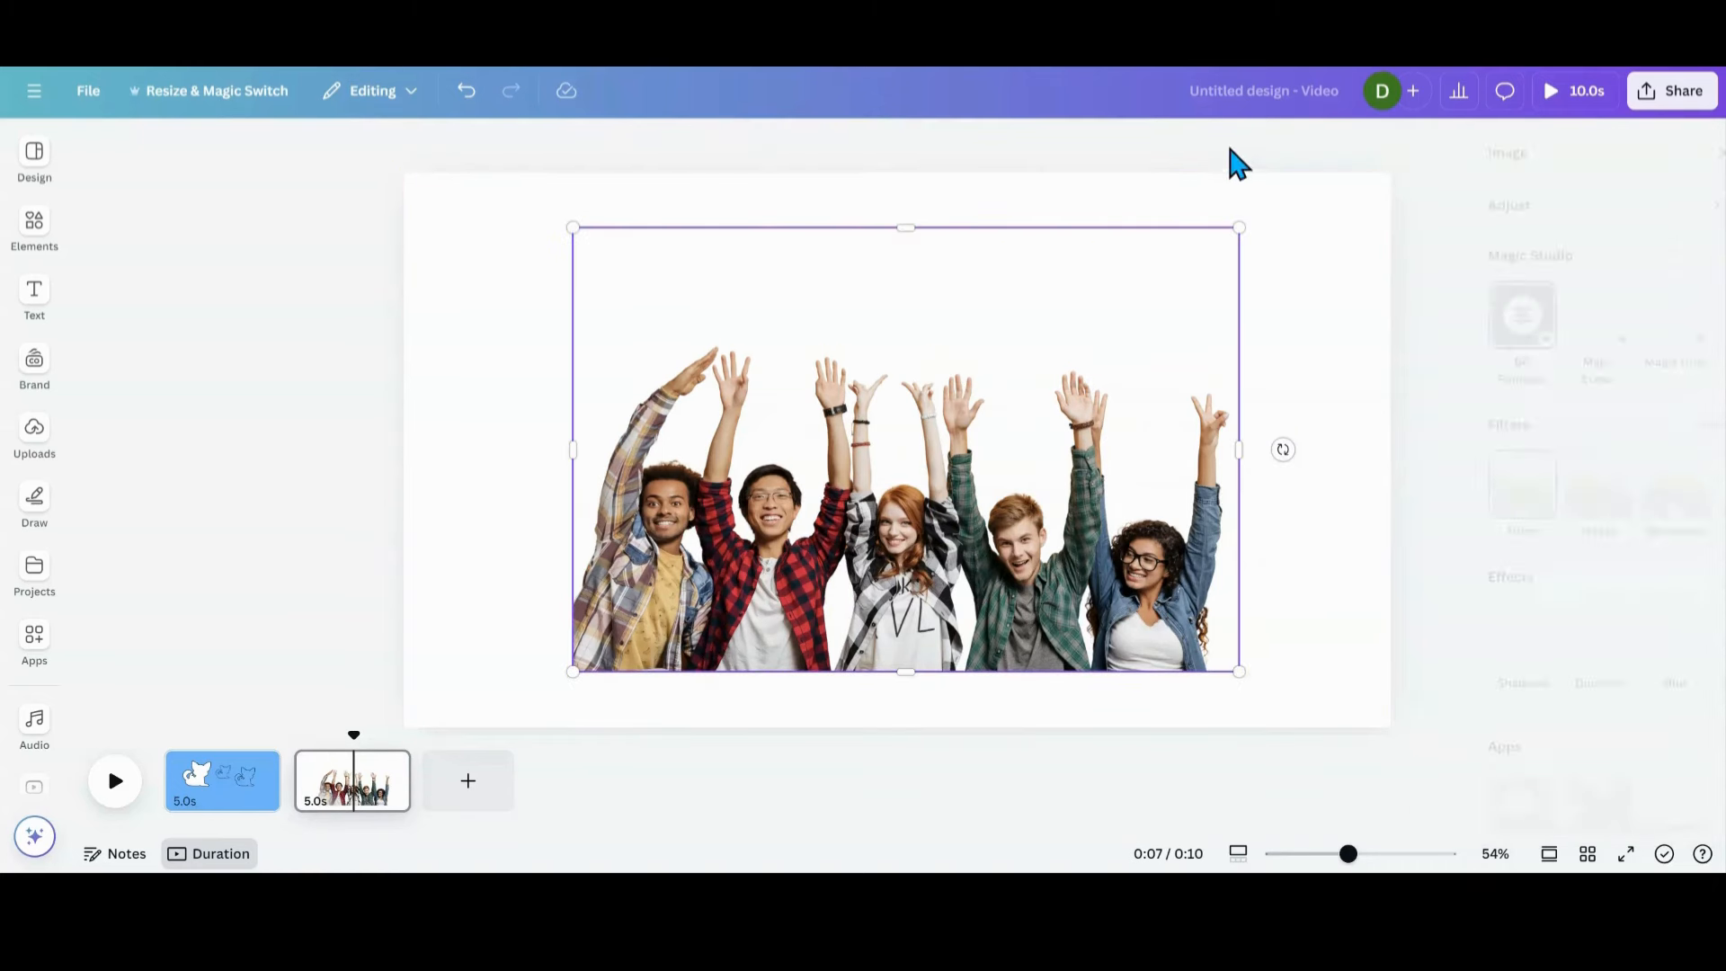
click(1528, 652)
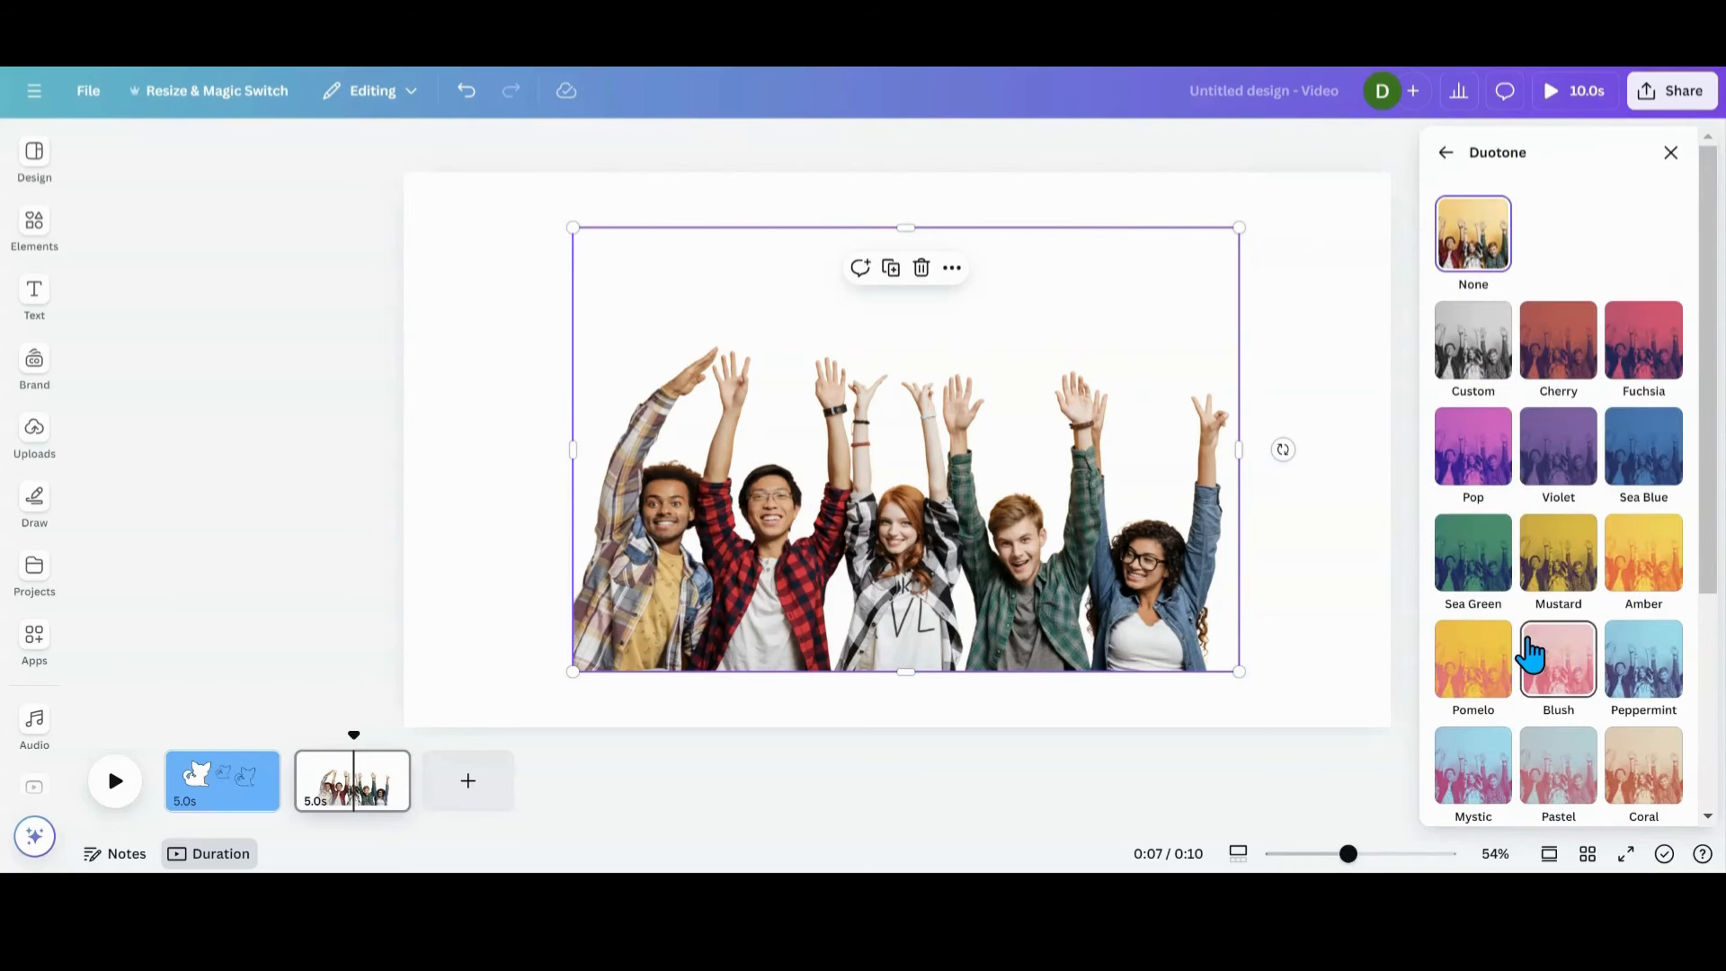
click(1484, 370)
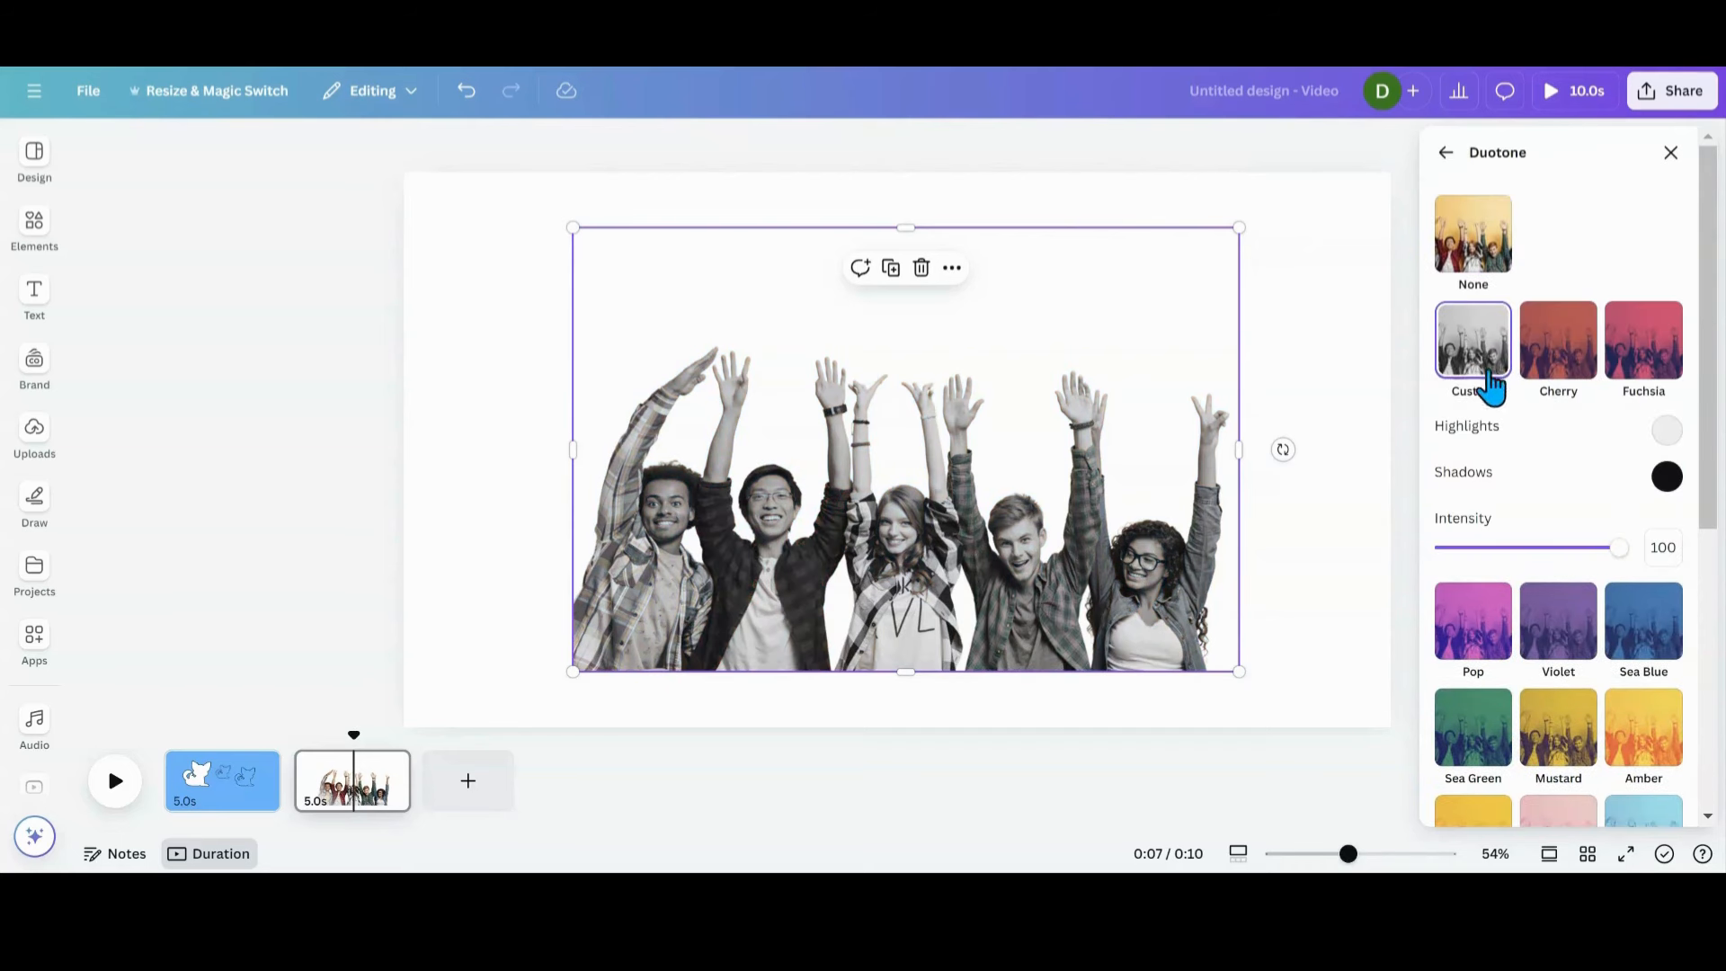
click(1666, 429)
click(1433, 479)
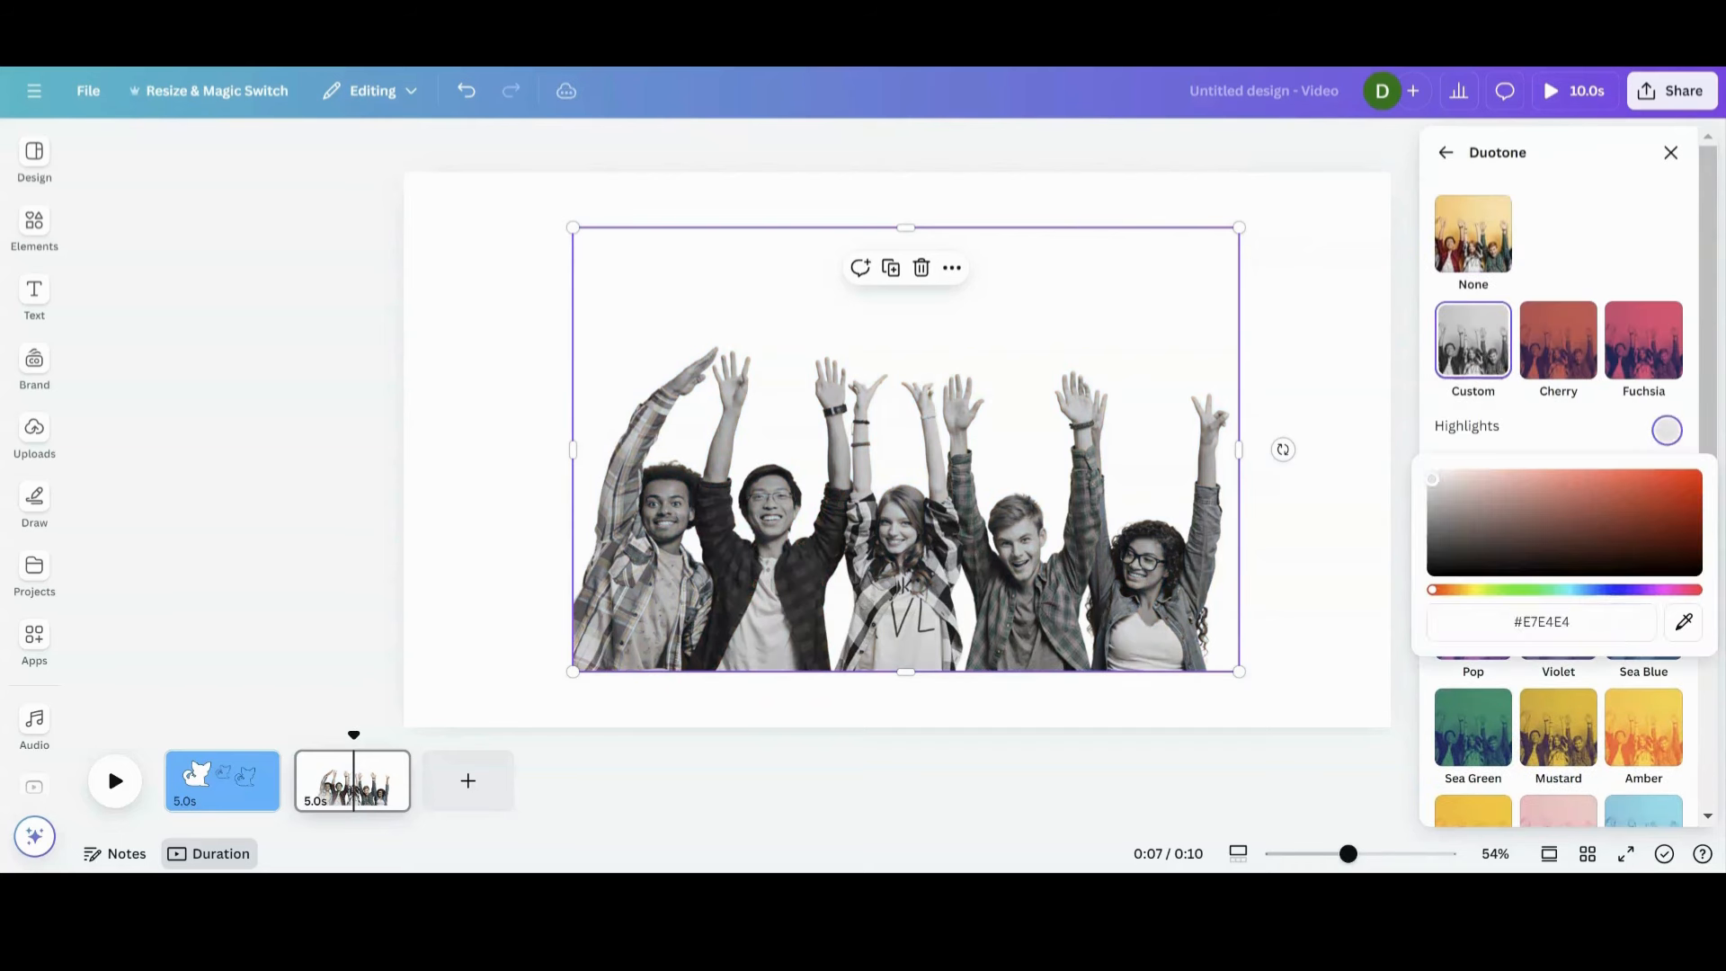
drag(1433, 480, 1415, 460)
click(1562, 450)
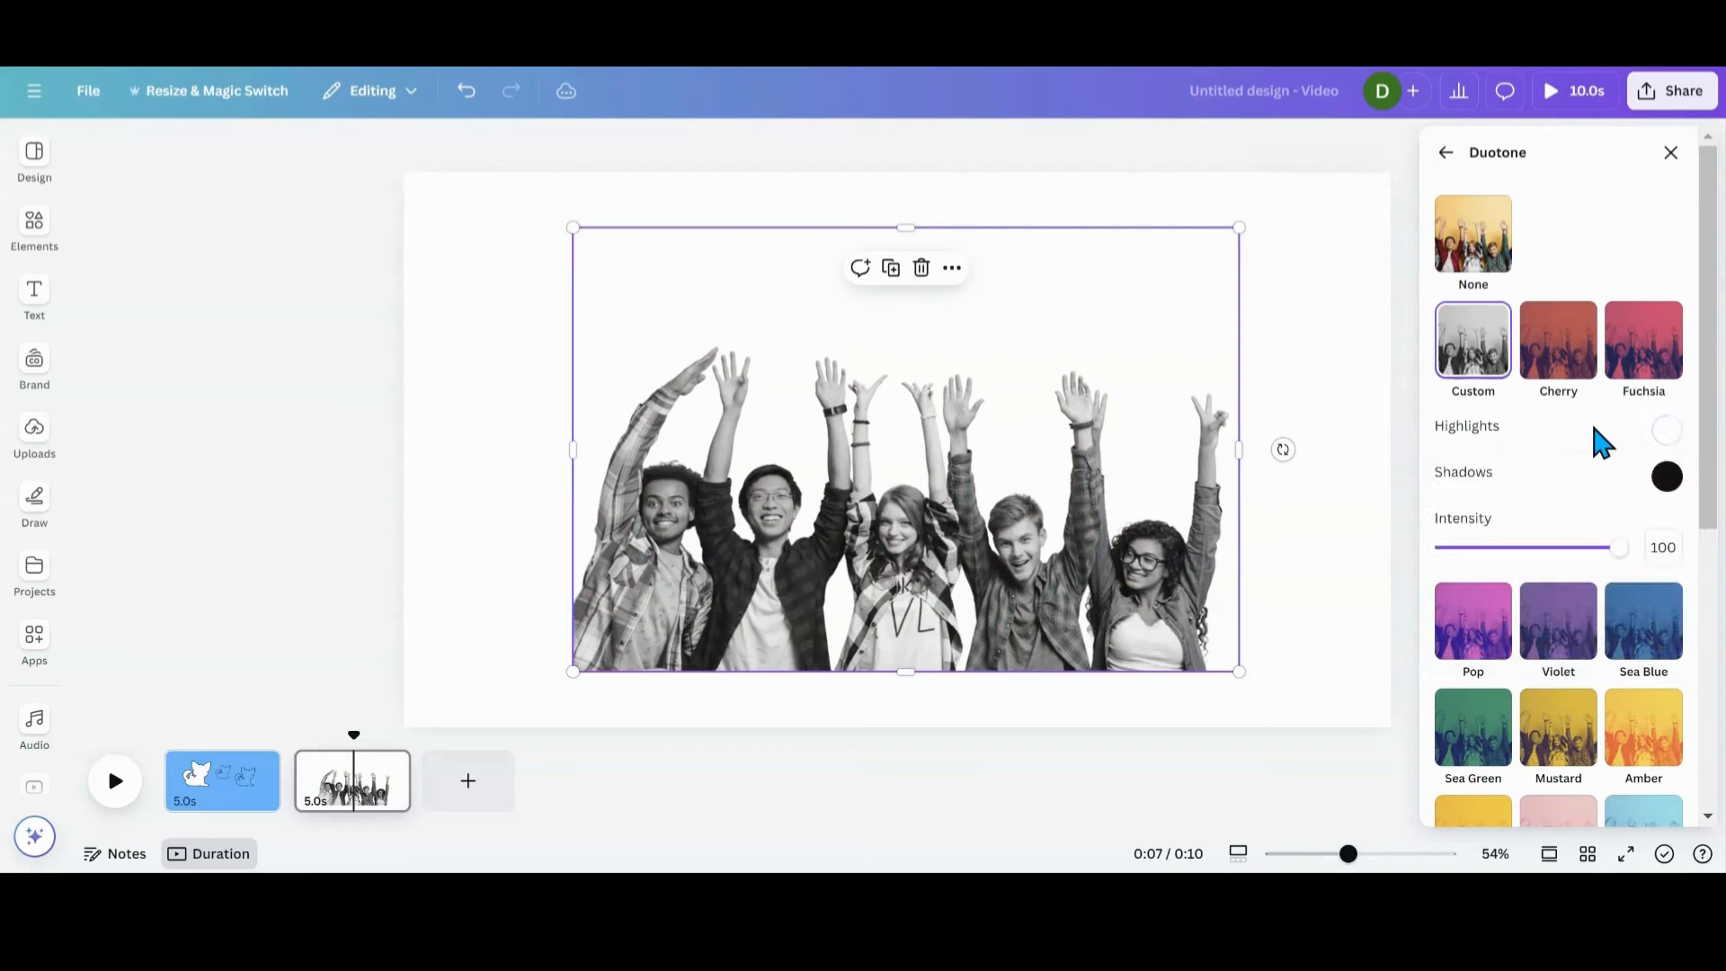
Step: Set the Duotone Shadows color of the group photo to #FFFFFF and return to the image effects
click(1667, 477)
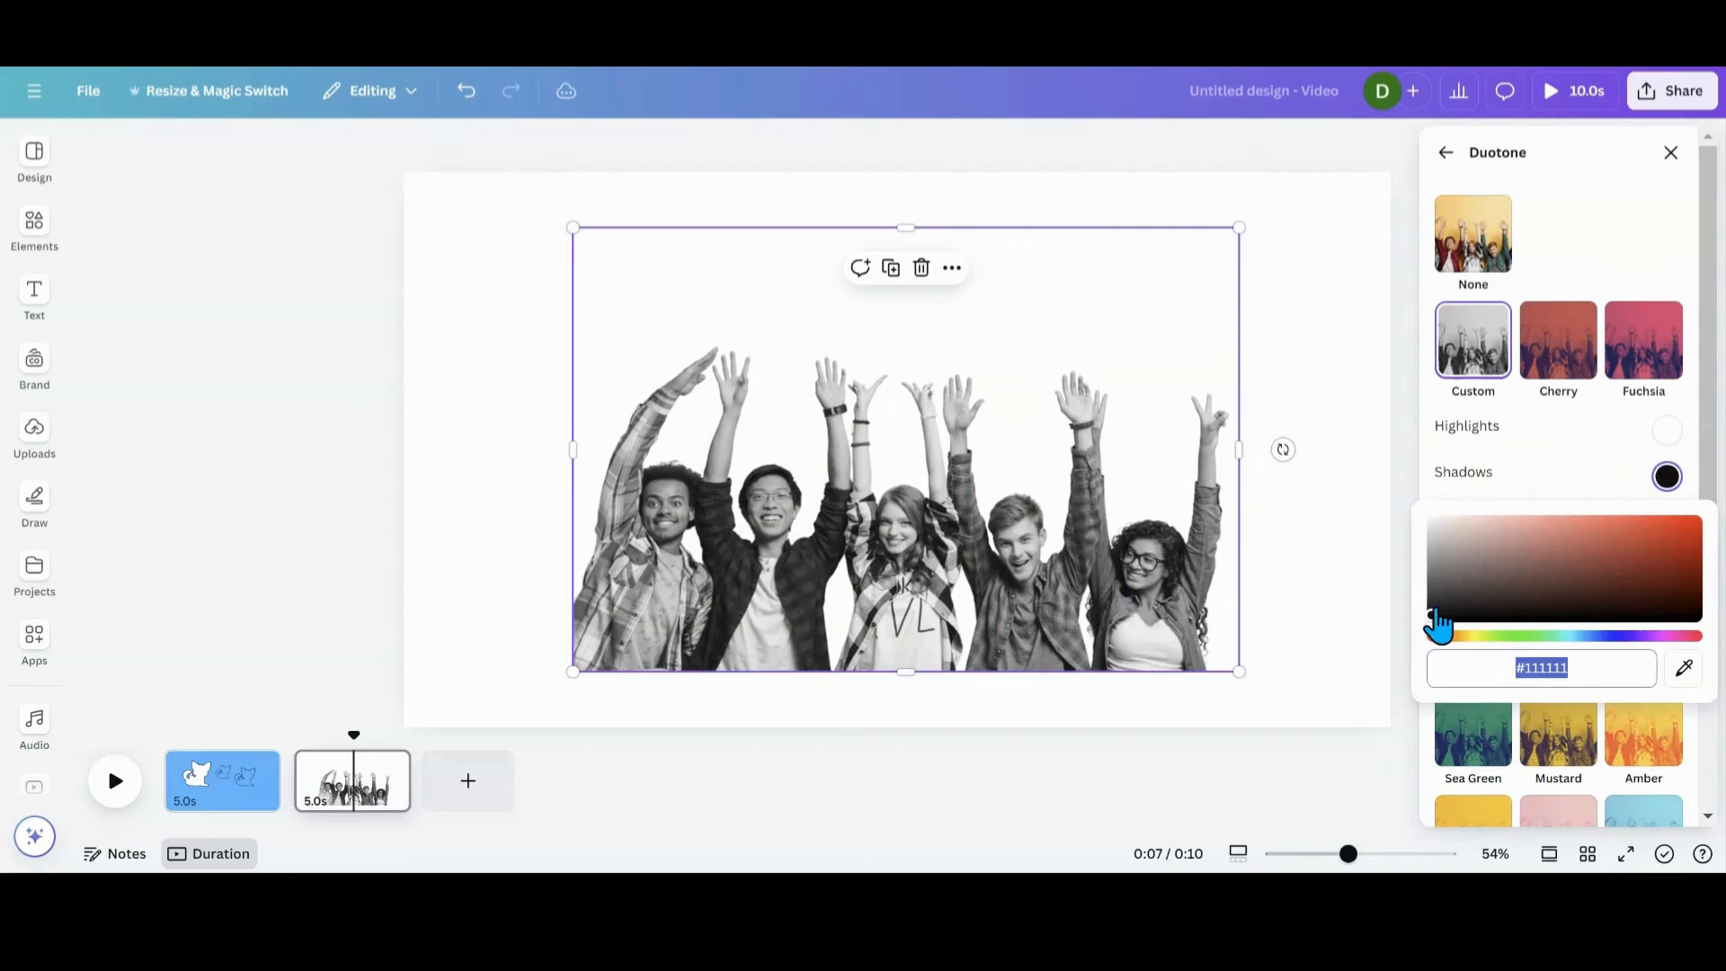
drag(1439, 621, 1425, 529)
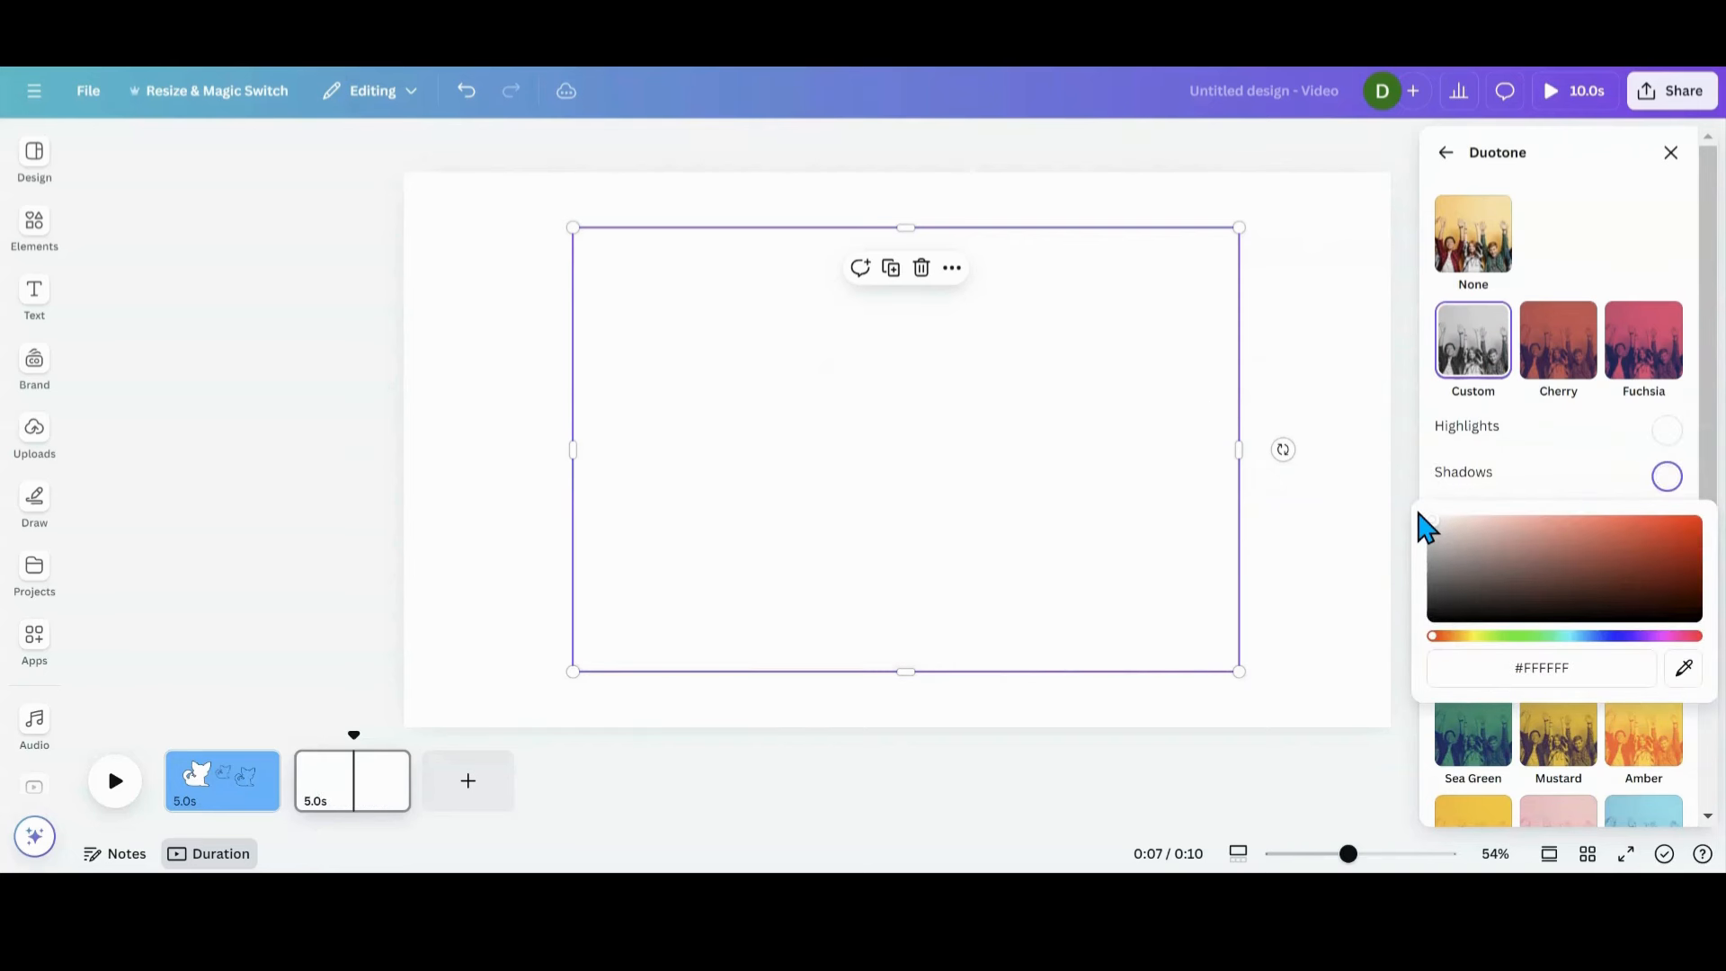
click(1440, 161)
click(1441, 160)
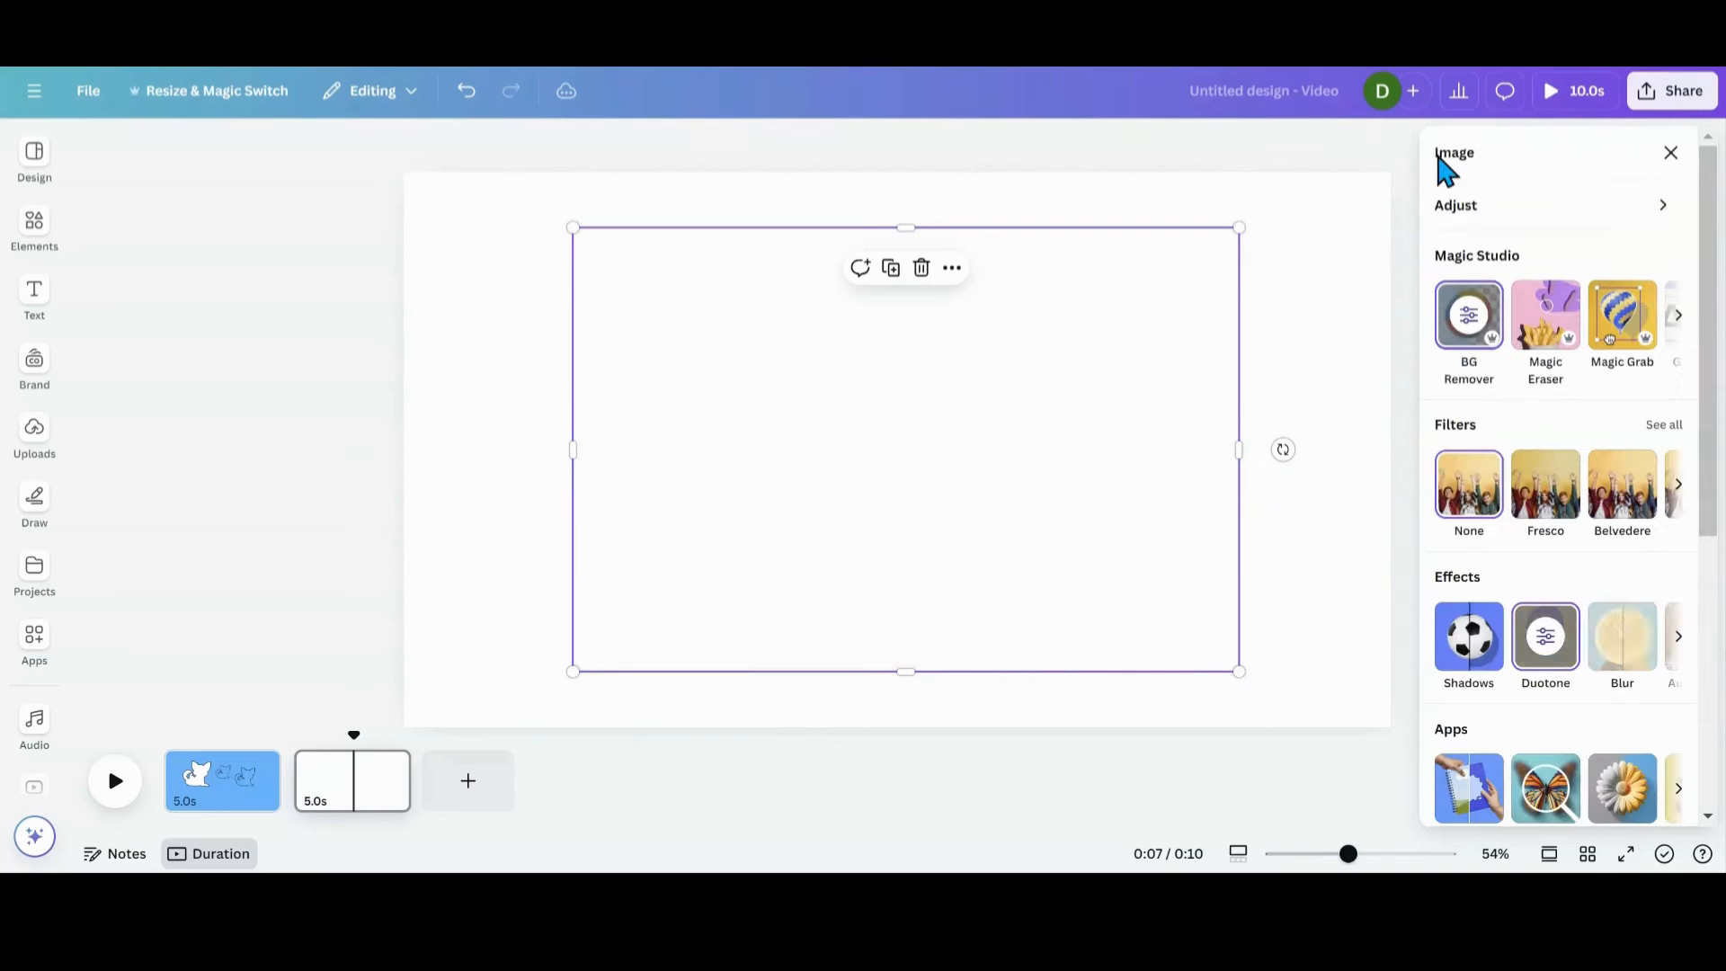
Step: Add an Outline shadow of size 18 to the whitened group photo and deselect it
click(1490, 664)
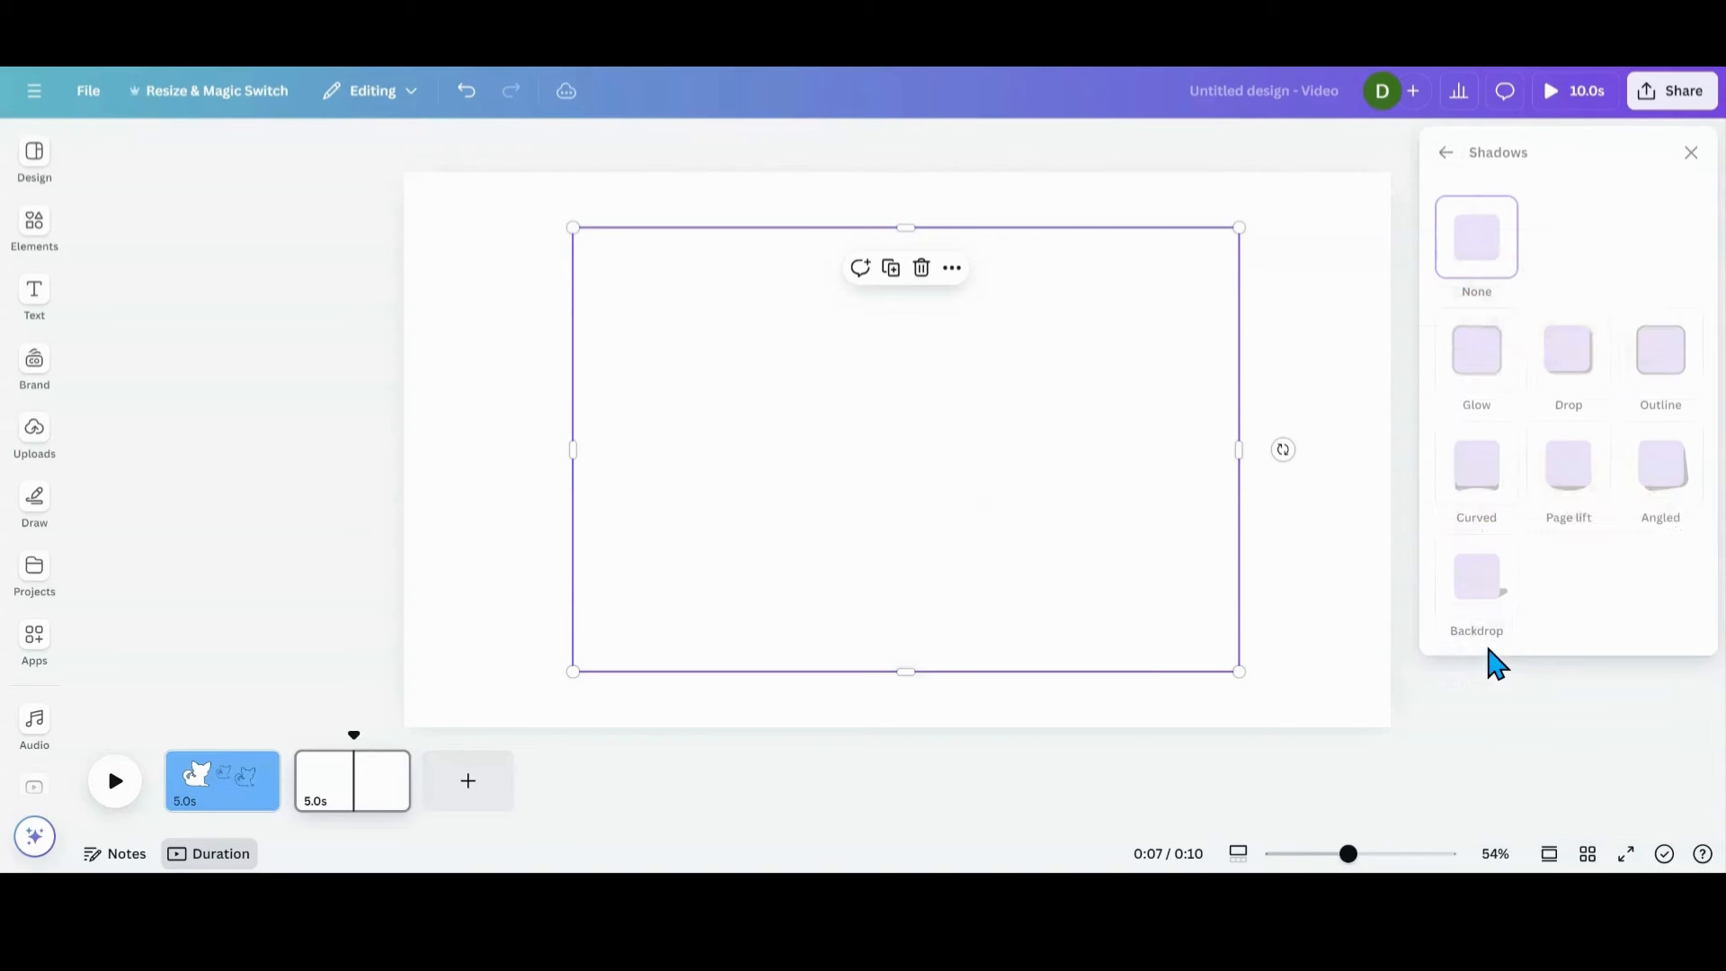
click(1663, 378)
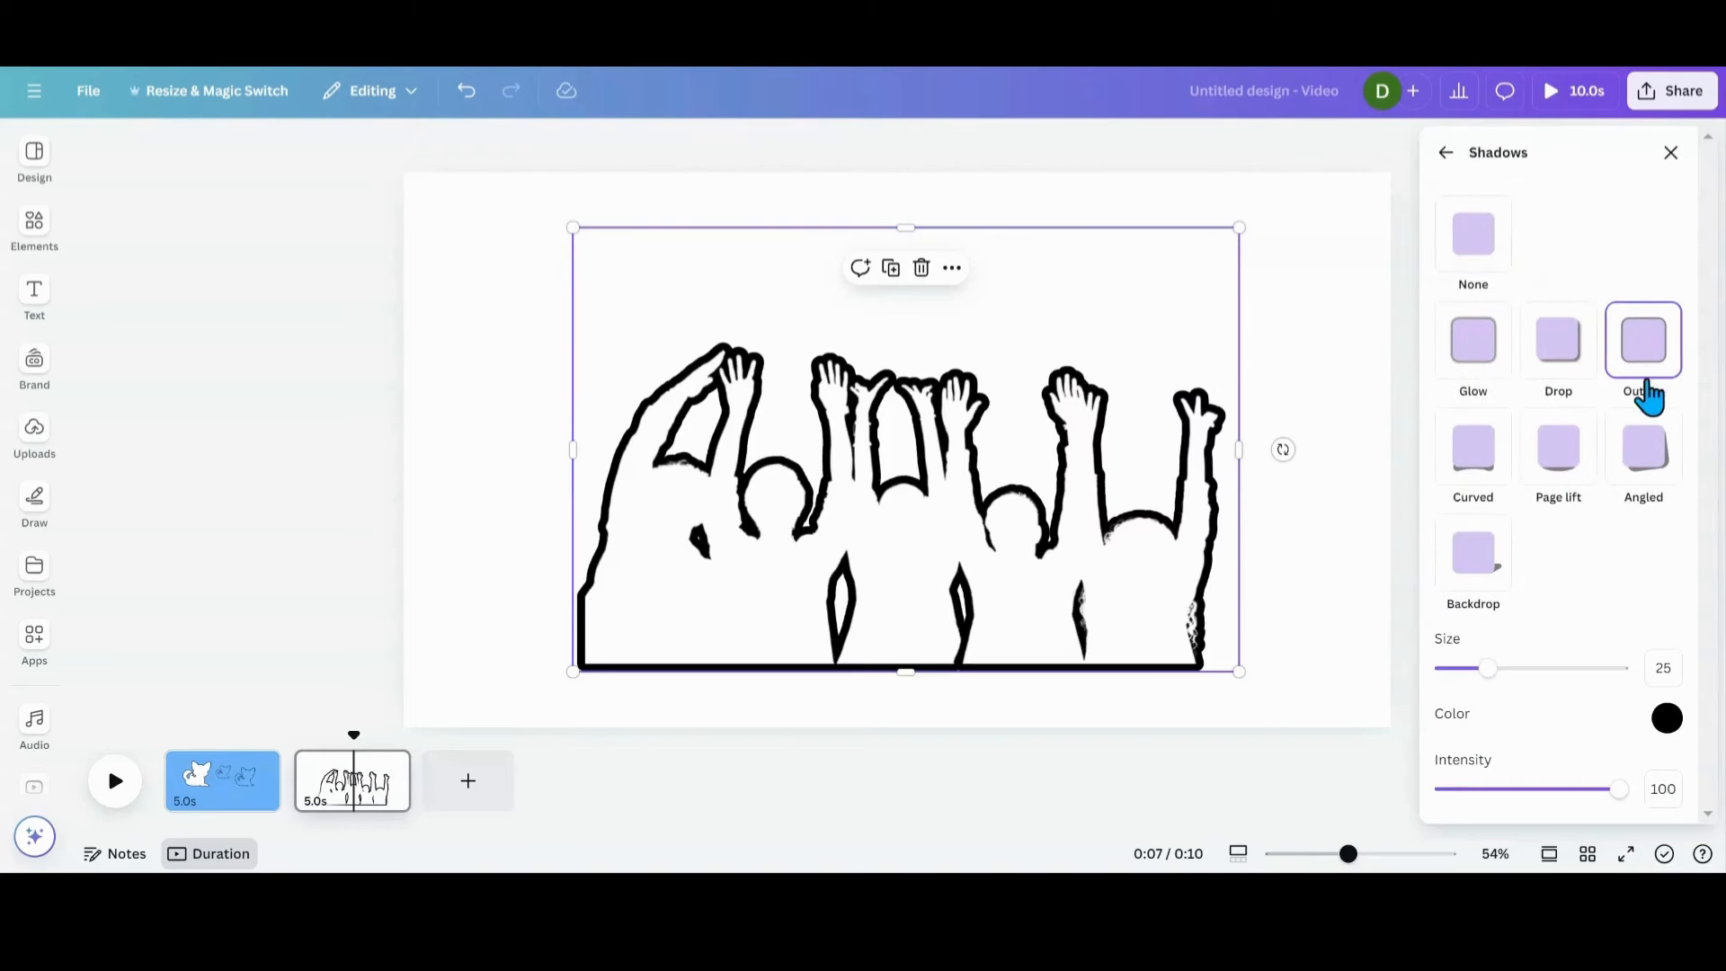
drag(1491, 679, 1476, 681)
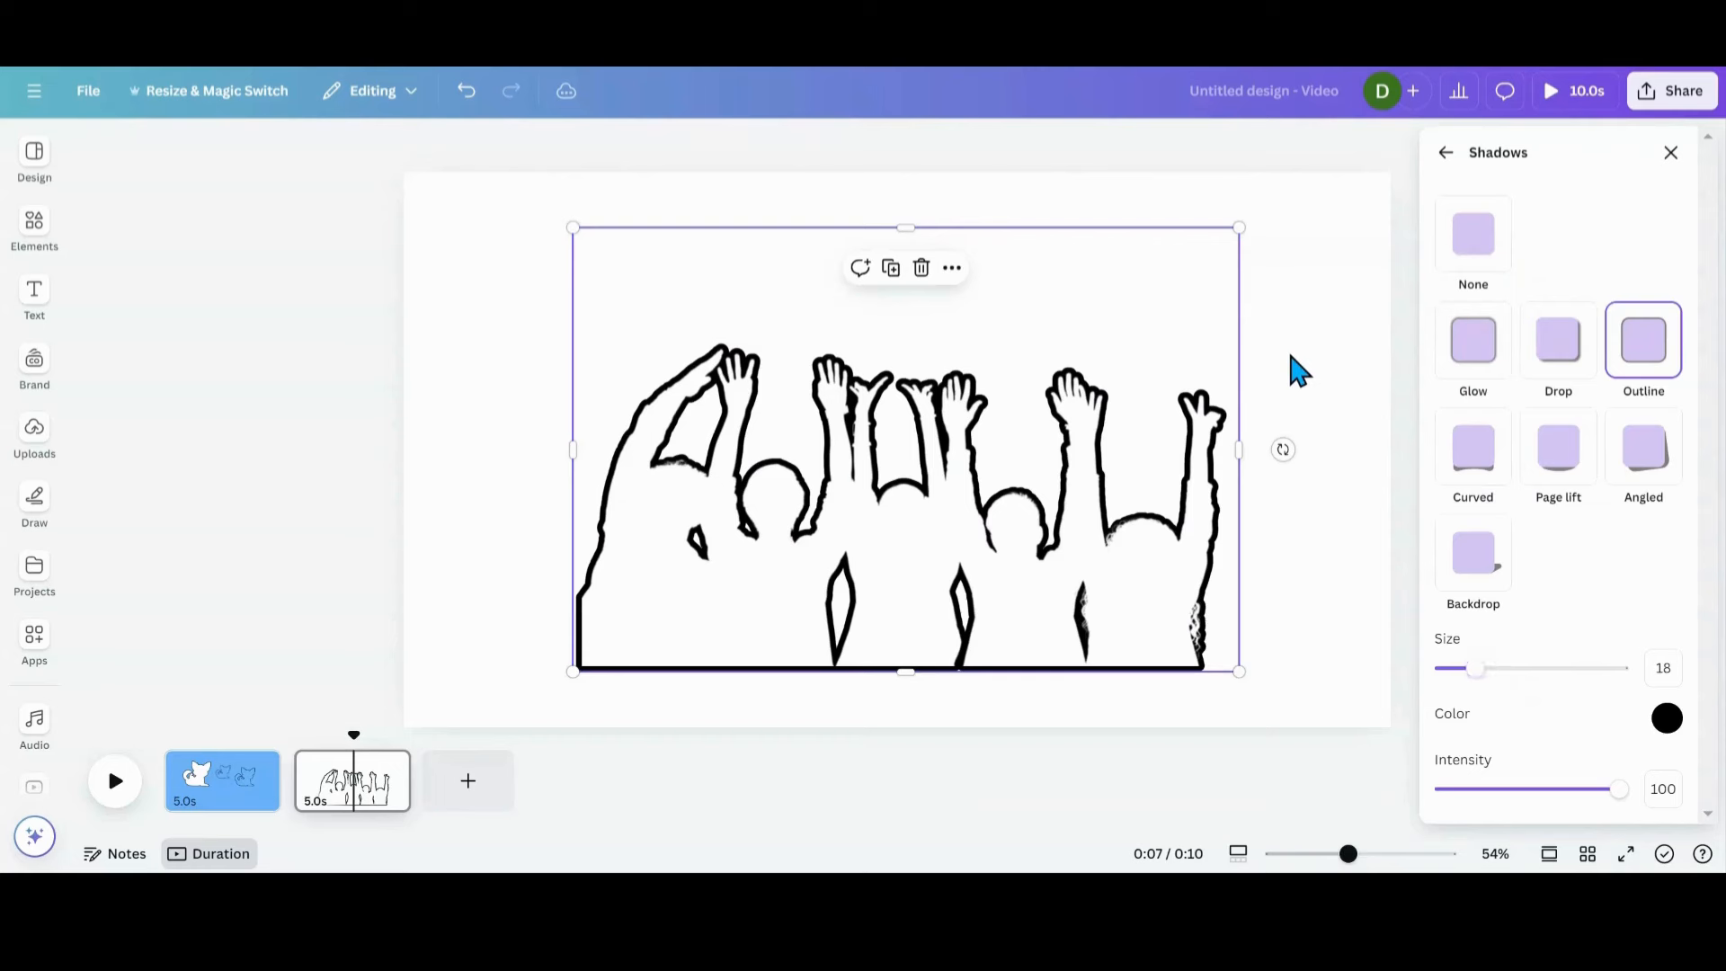
click(1297, 369)
Step: Download only page 2 of the design as a PNG
click(88, 91)
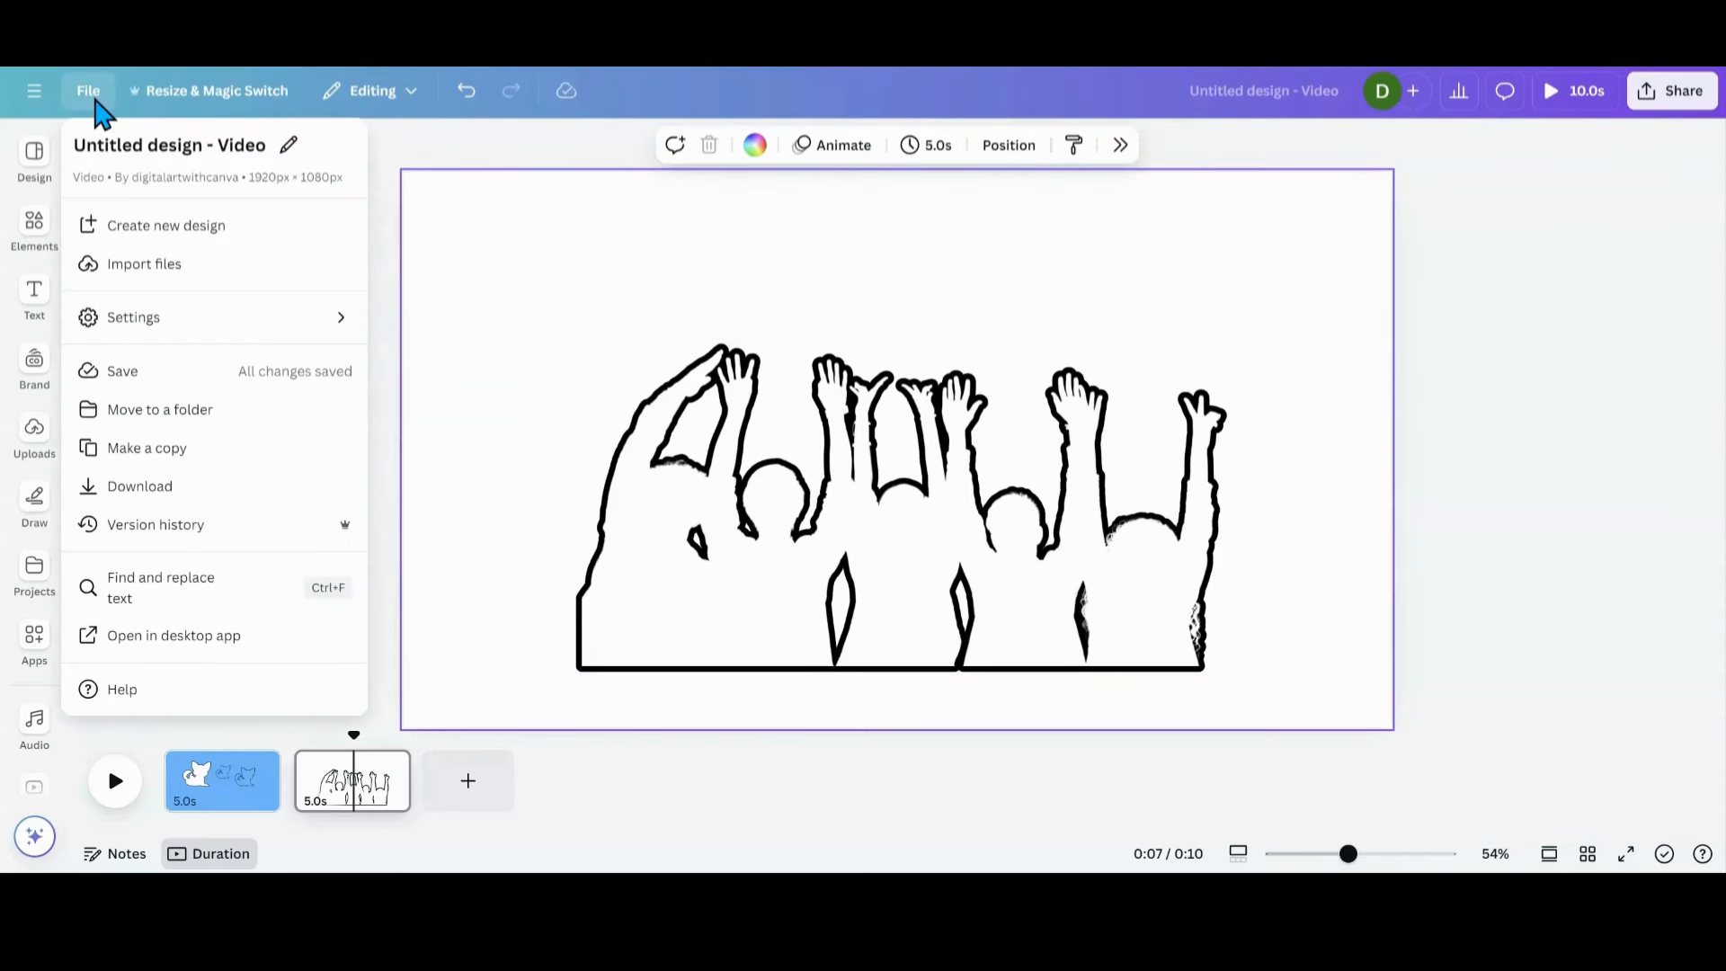
click(109, 493)
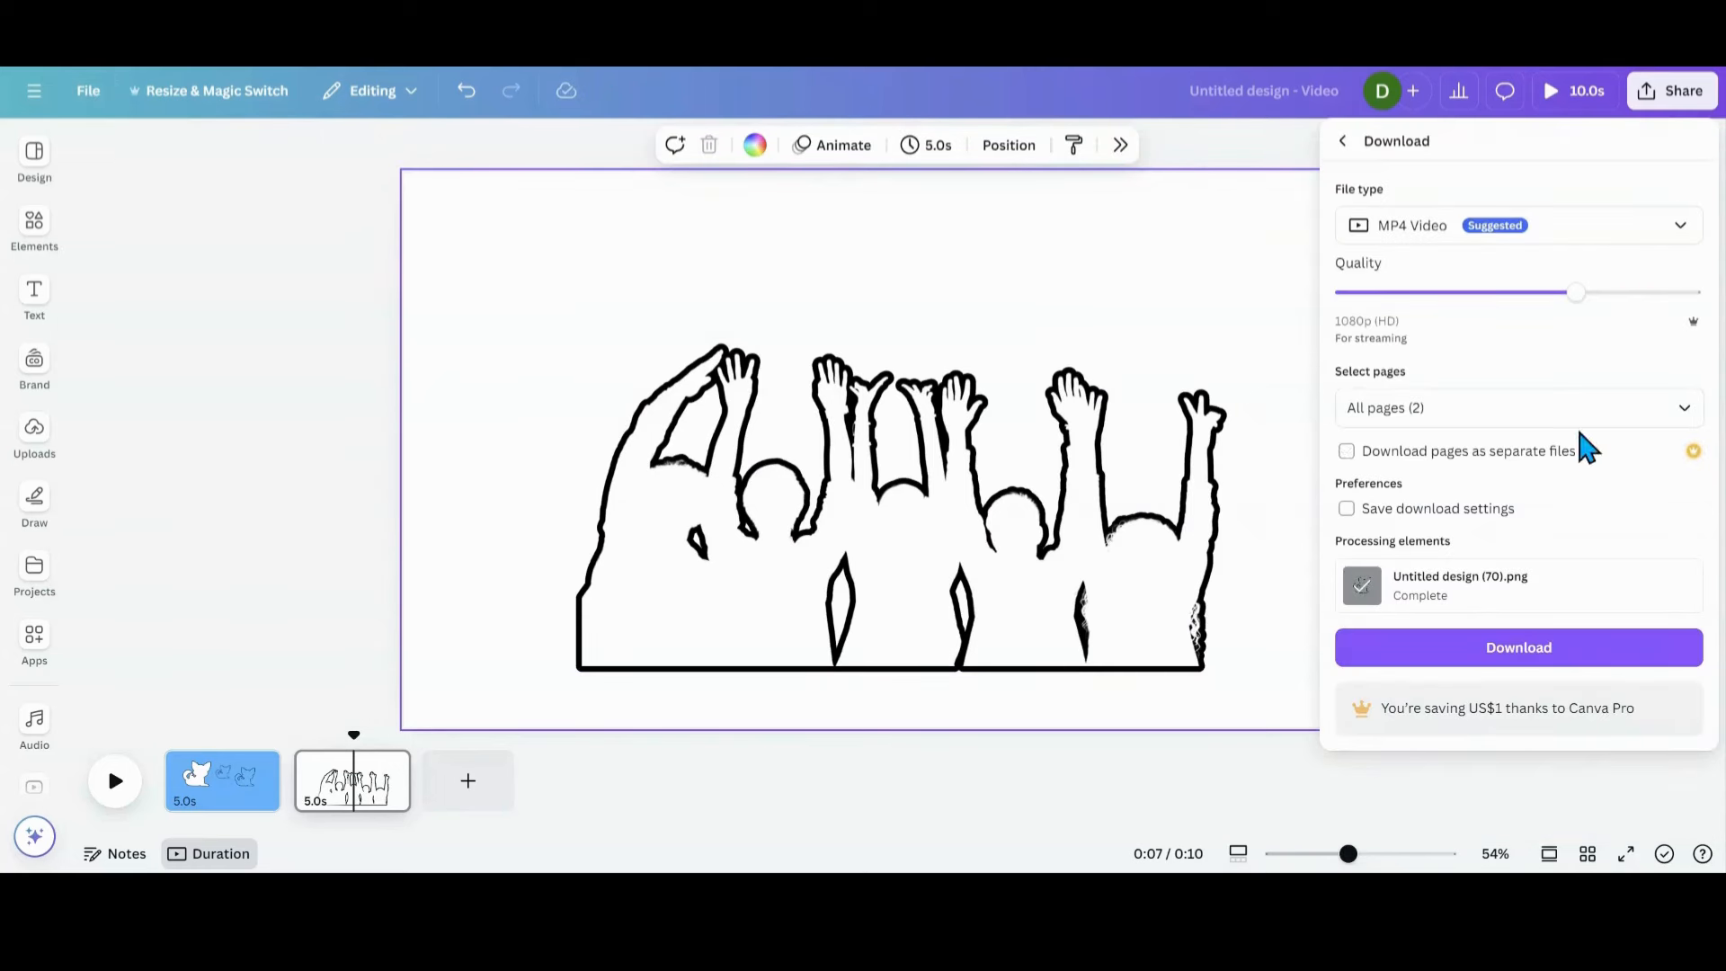
click(1679, 413)
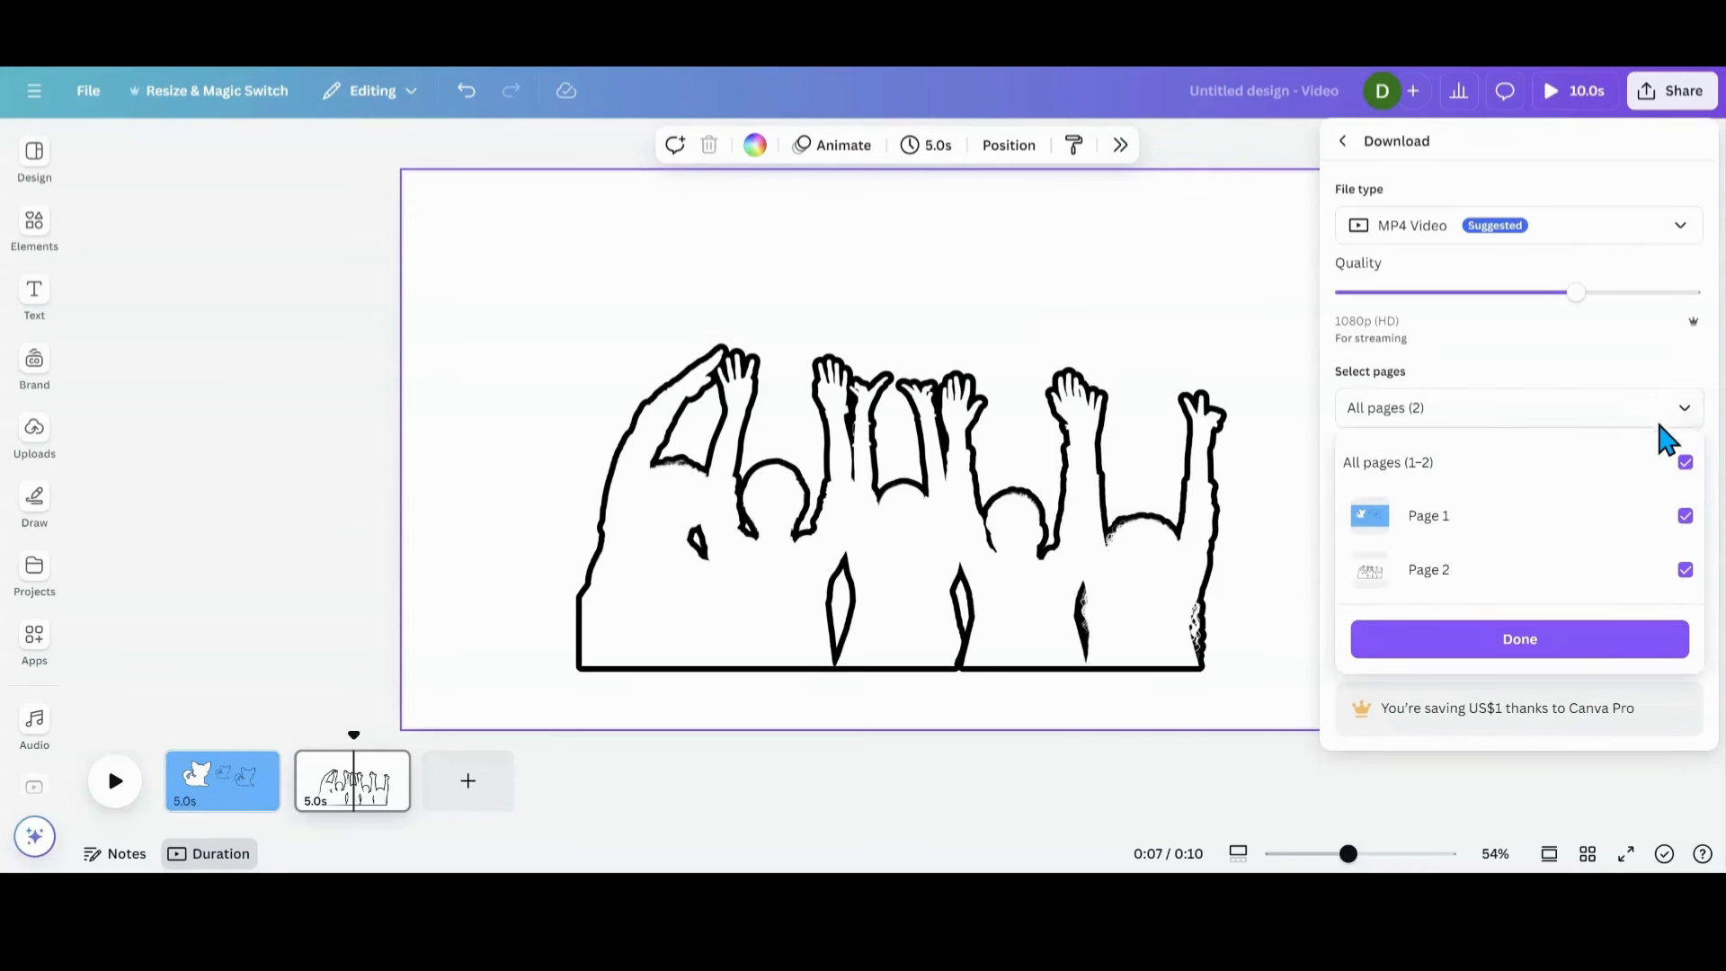
click(1683, 462)
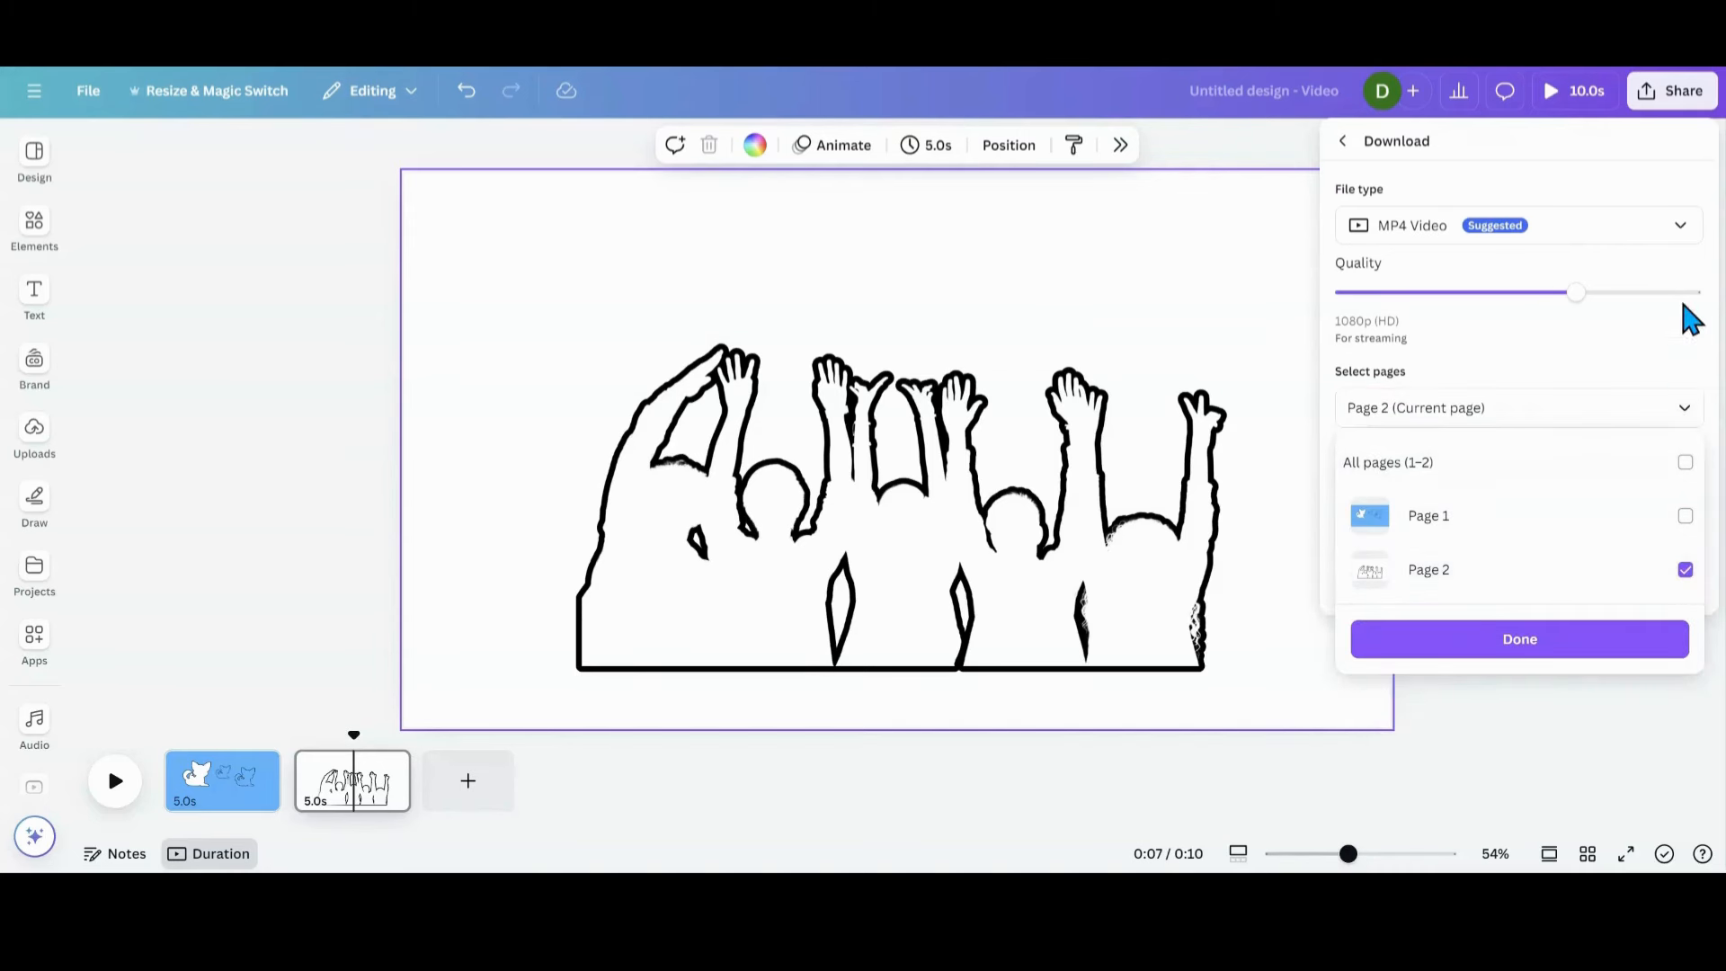
click(1684, 237)
click(1682, 236)
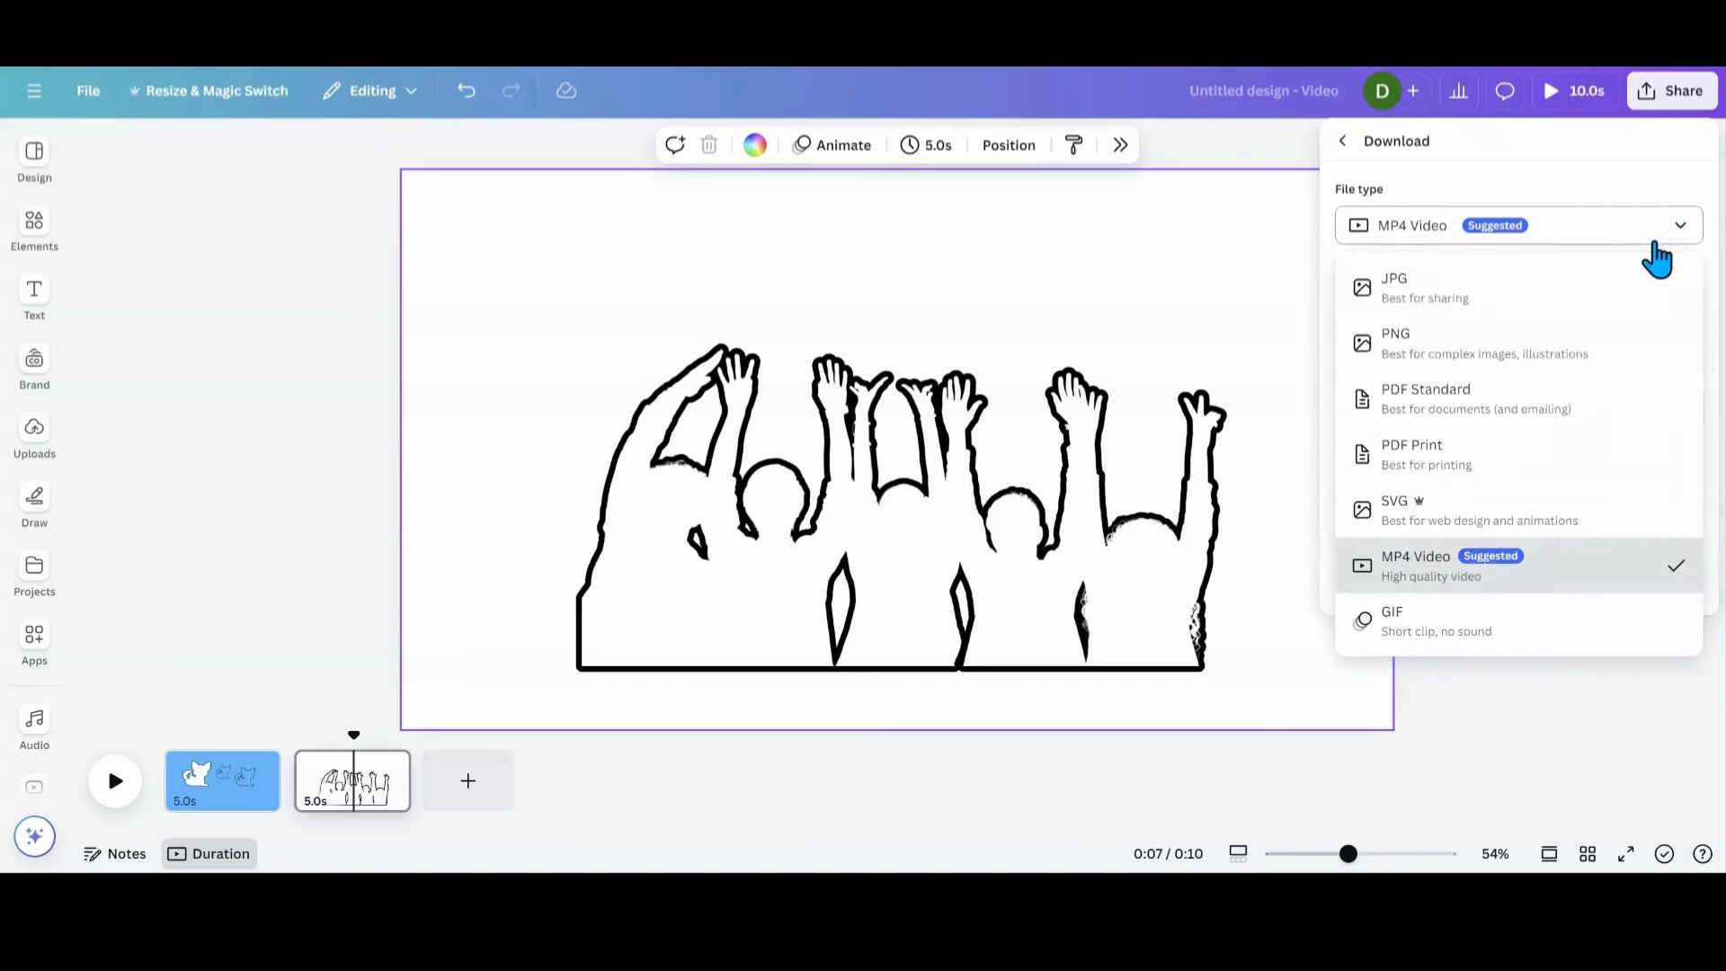
click(1561, 378)
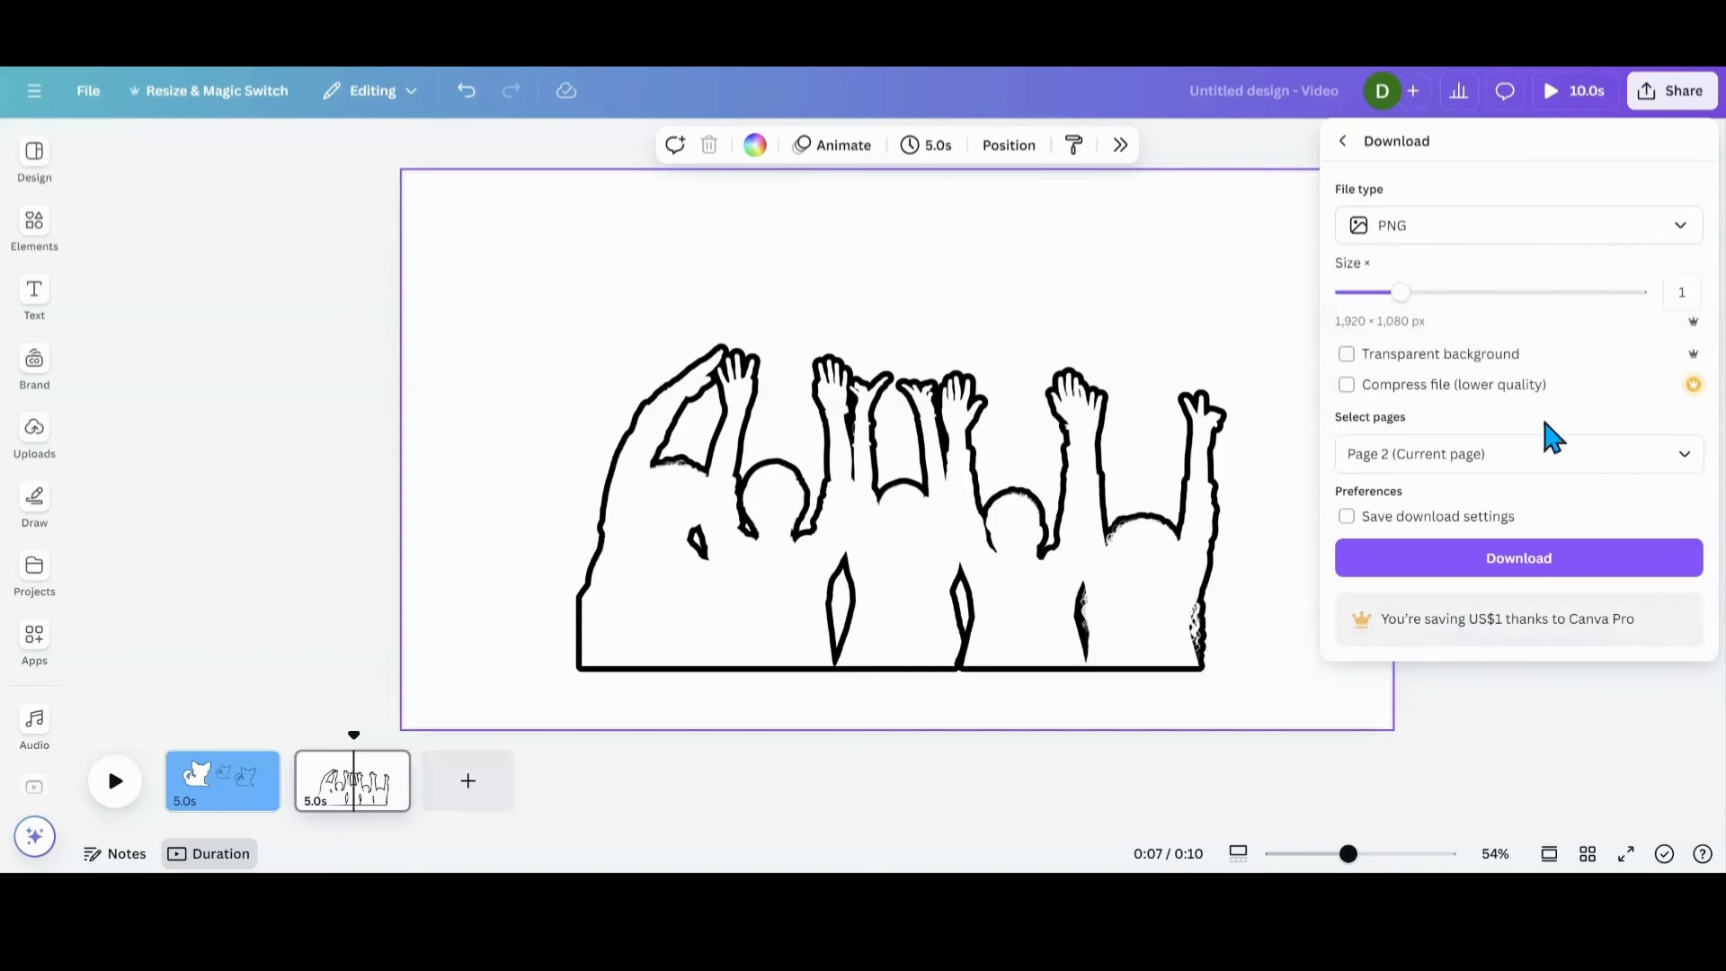
click(1552, 564)
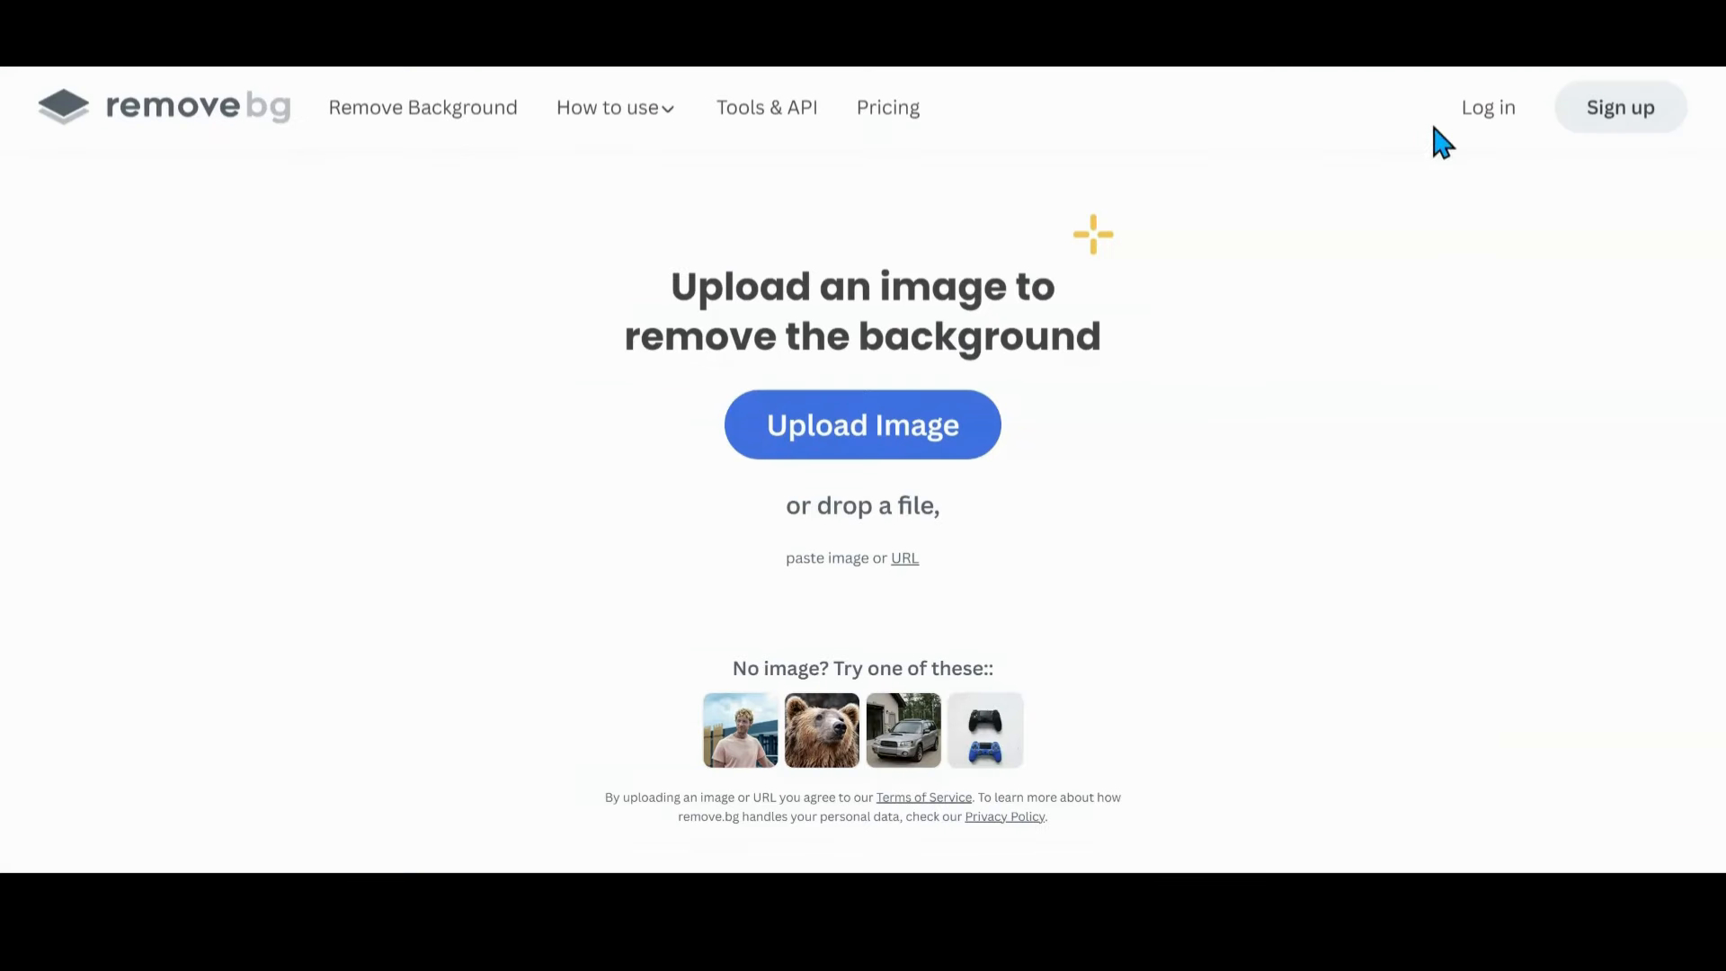
Step: Remove the background of the downloaded group PNG in remove.bg and upload the result to page 1 of the Canva design
drag(1434, 126, 876, 418)
drag(1367, 135, 1082, 316)
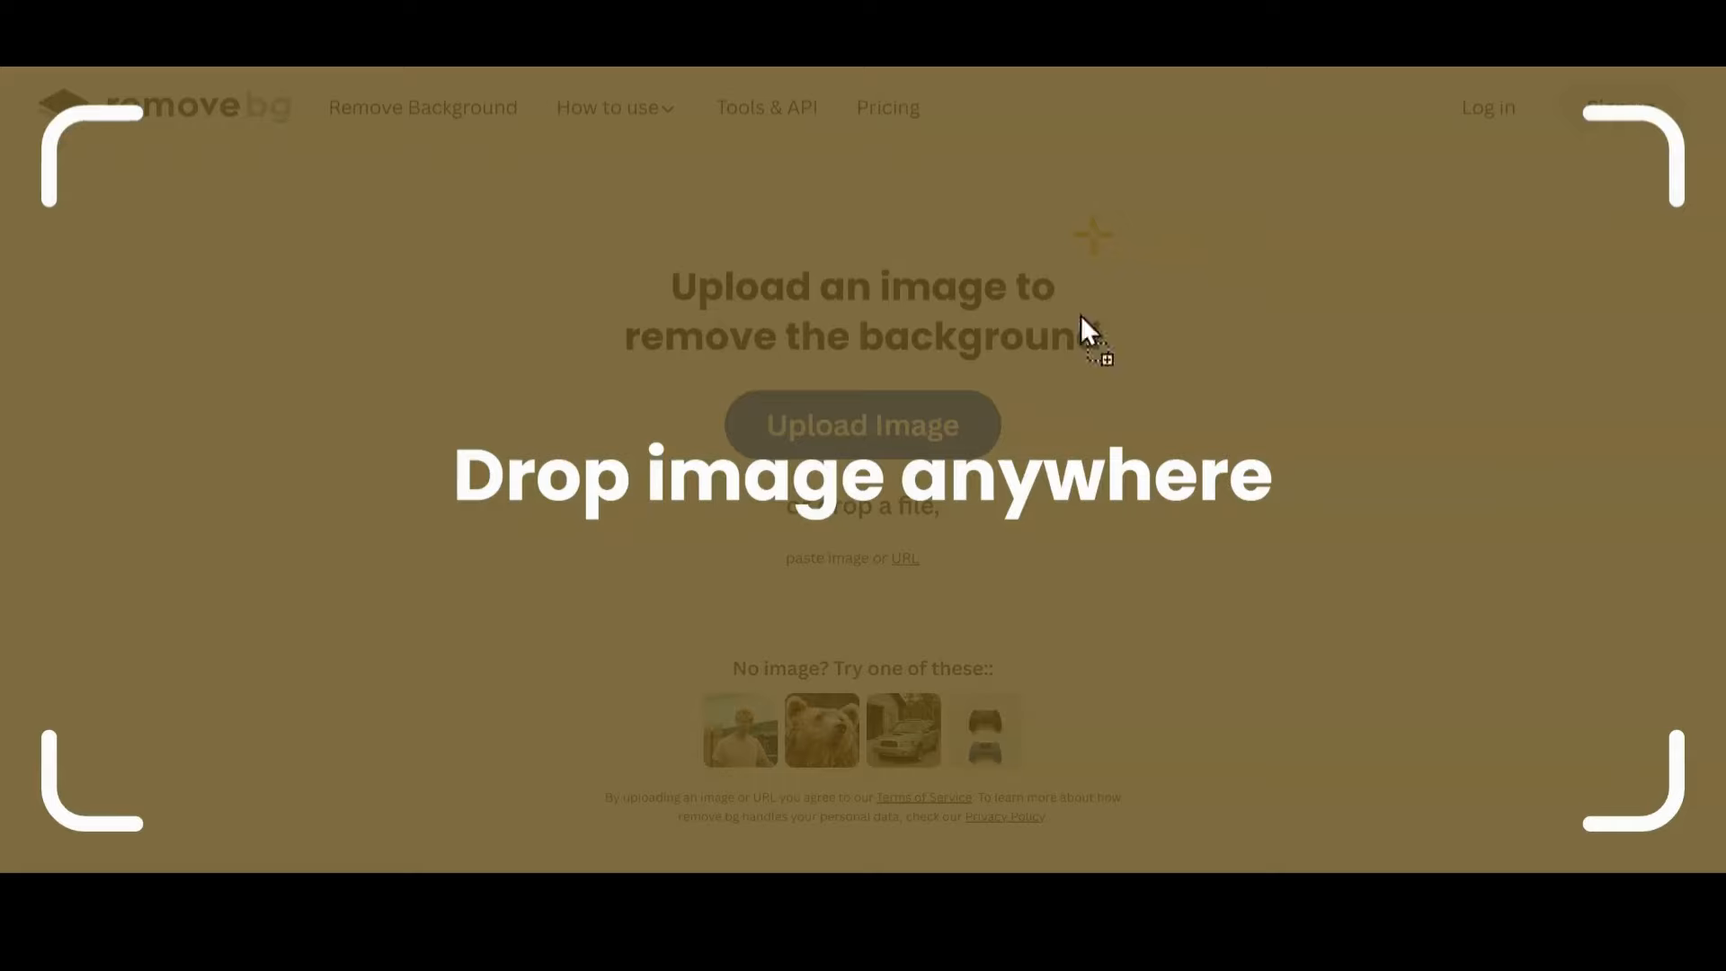
drag(797, 464, 791, 468)
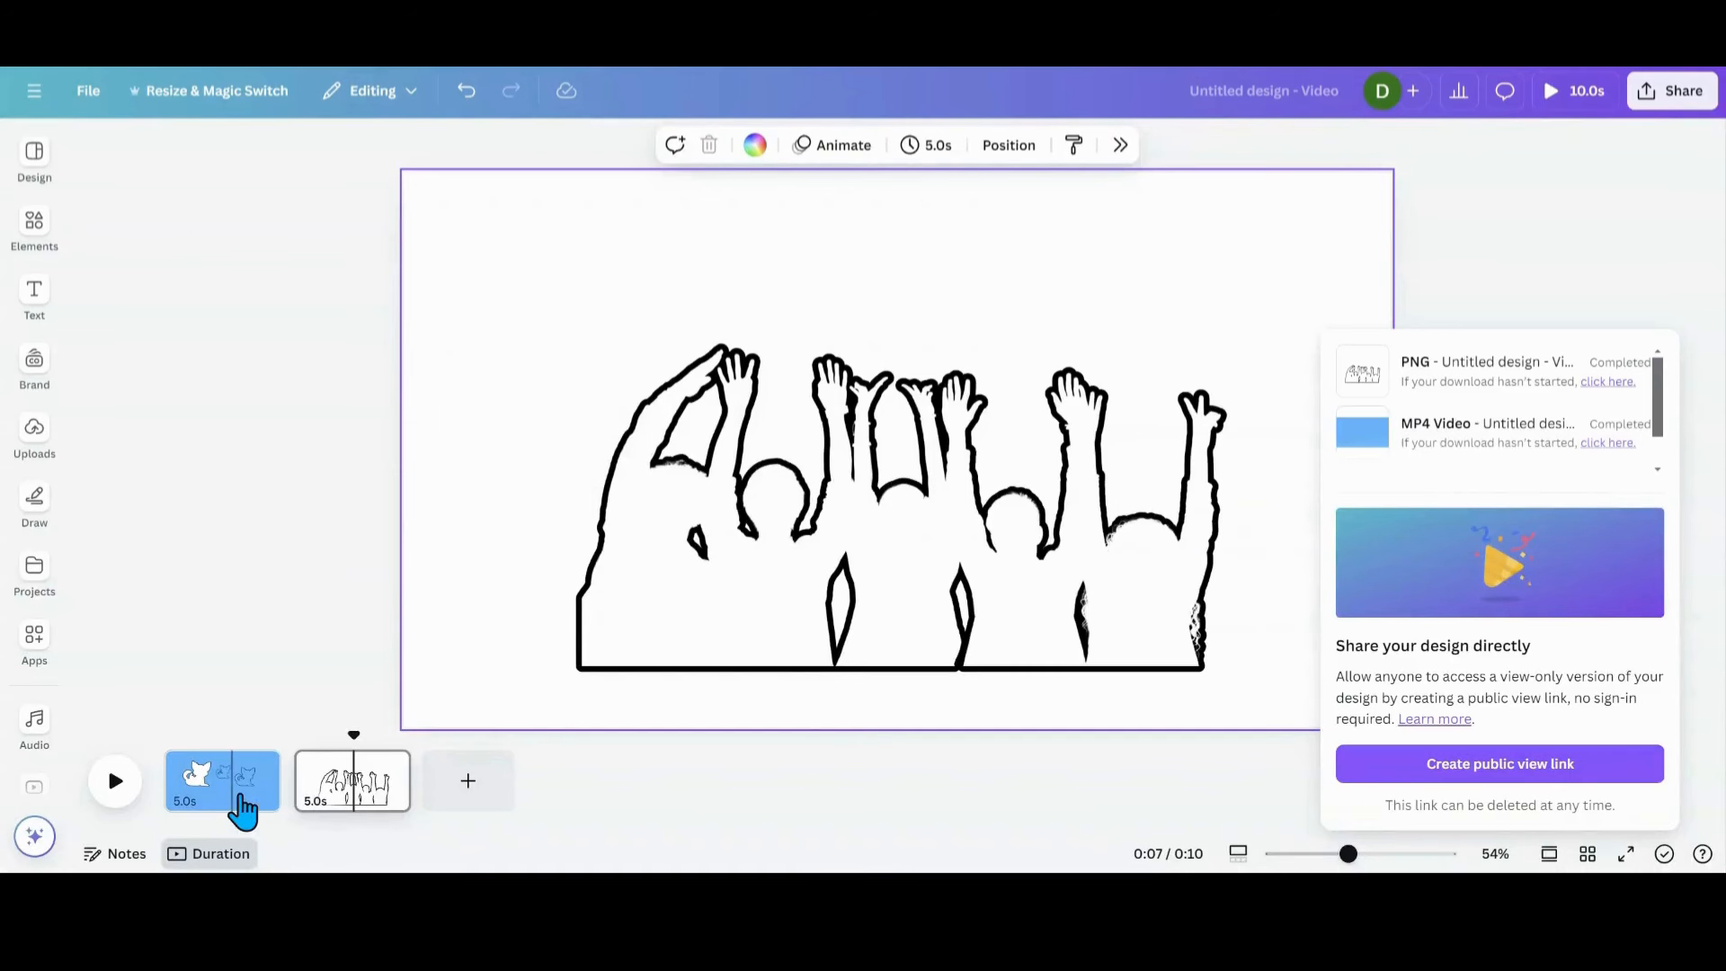
click(238, 814)
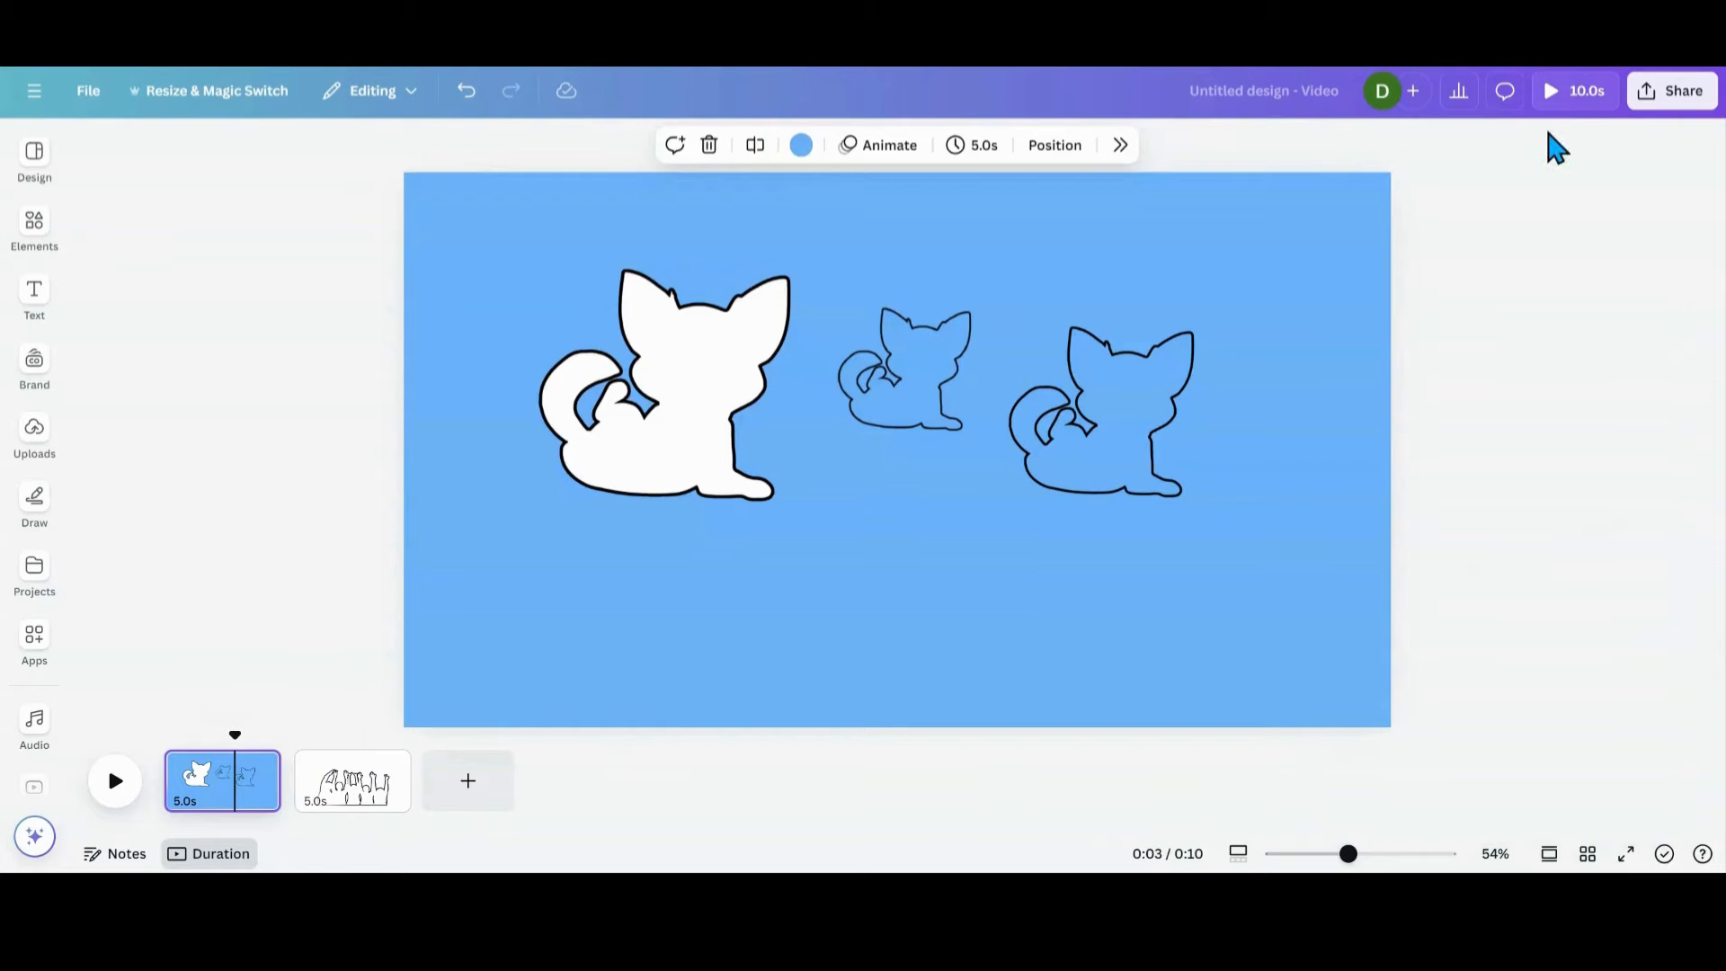
drag(1467, 142, 817, 636)
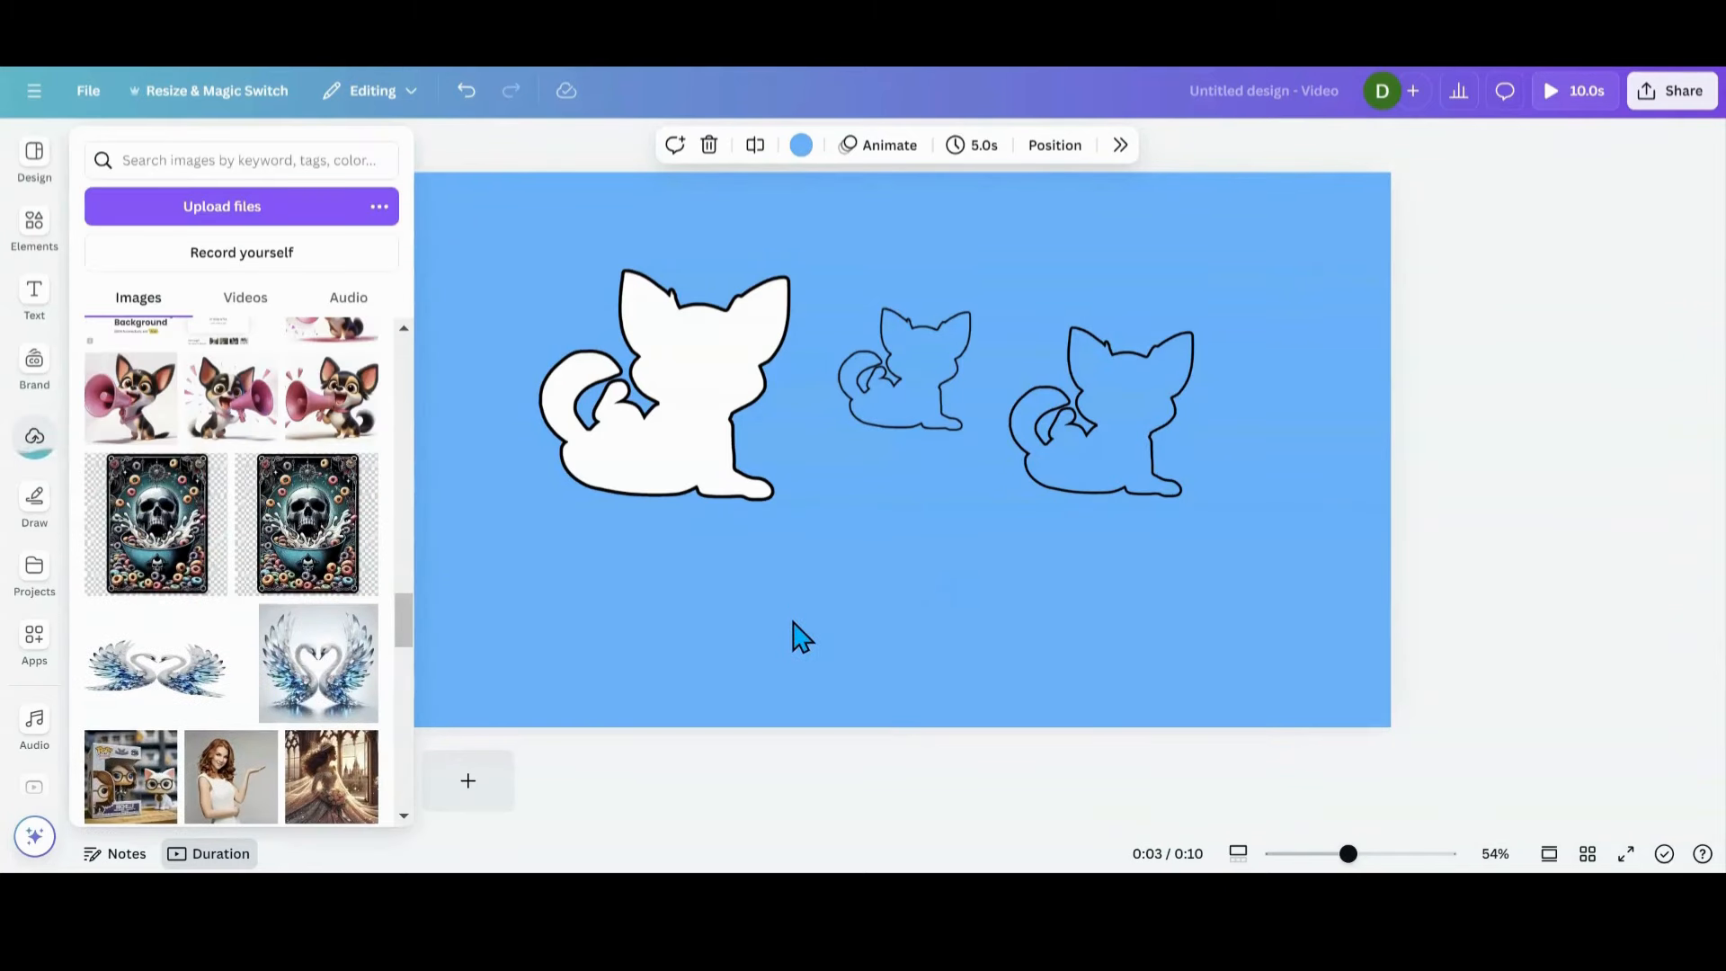
Step: Move the white puppy and both puppy outlines up and left to free the lower part of the page
click(673, 368)
drag(680, 378, 617, 290)
drag(888, 365, 783, 251)
drag(1073, 396, 970, 261)
click(801, 597)
Step: Insert the uploaded group outline on page 1, place it below the puppies and enlarge it
click(34, 311)
click(34, 433)
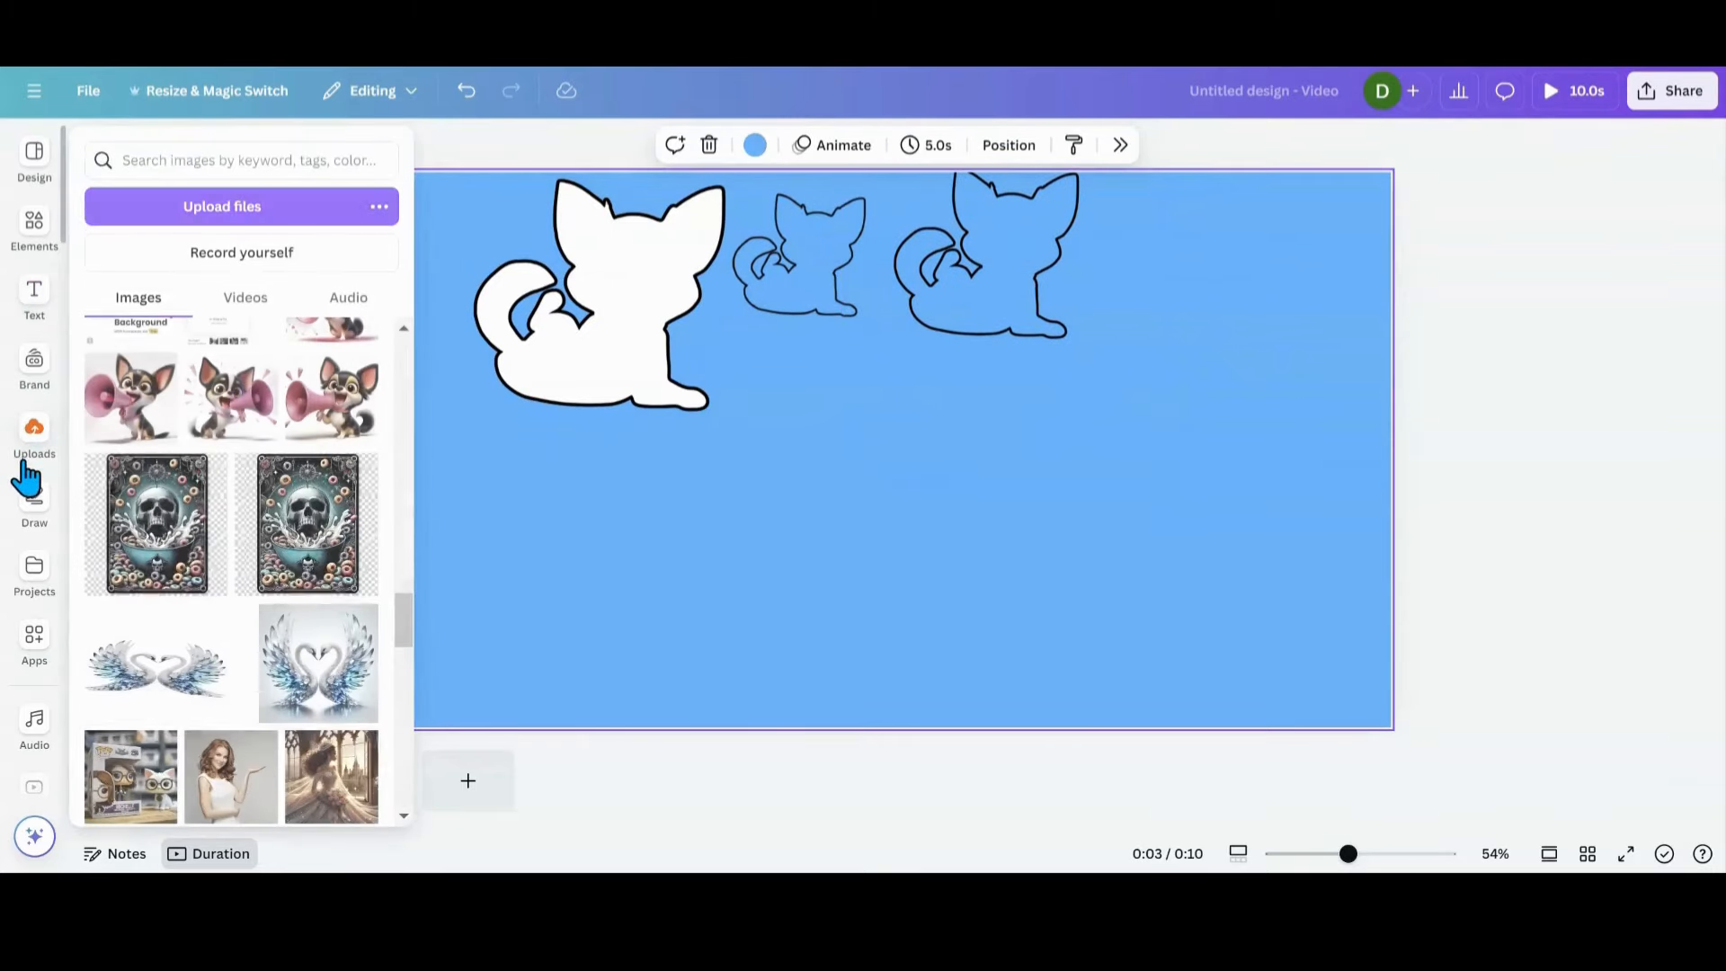
click(178, 387)
drag(1169, 493, 1133, 575)
drag(1292, 383, 1422, 297)
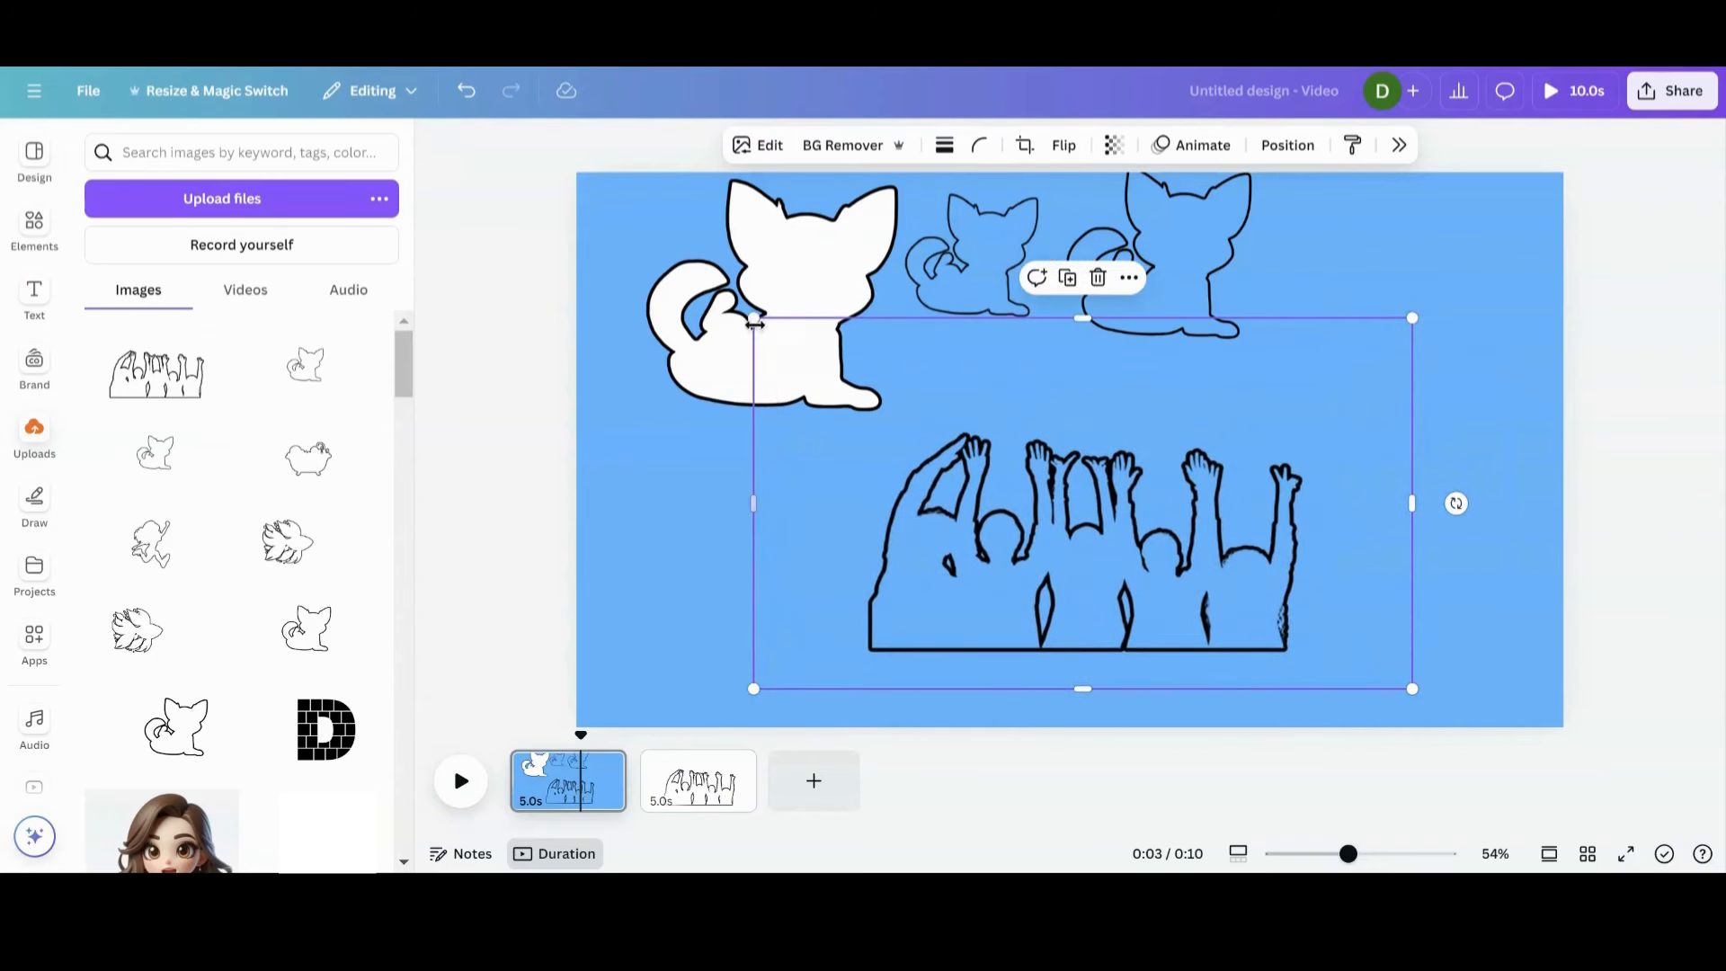
Step: Apply a Drop shadow to the group outline and set its distance to 21
click(1398, 148)
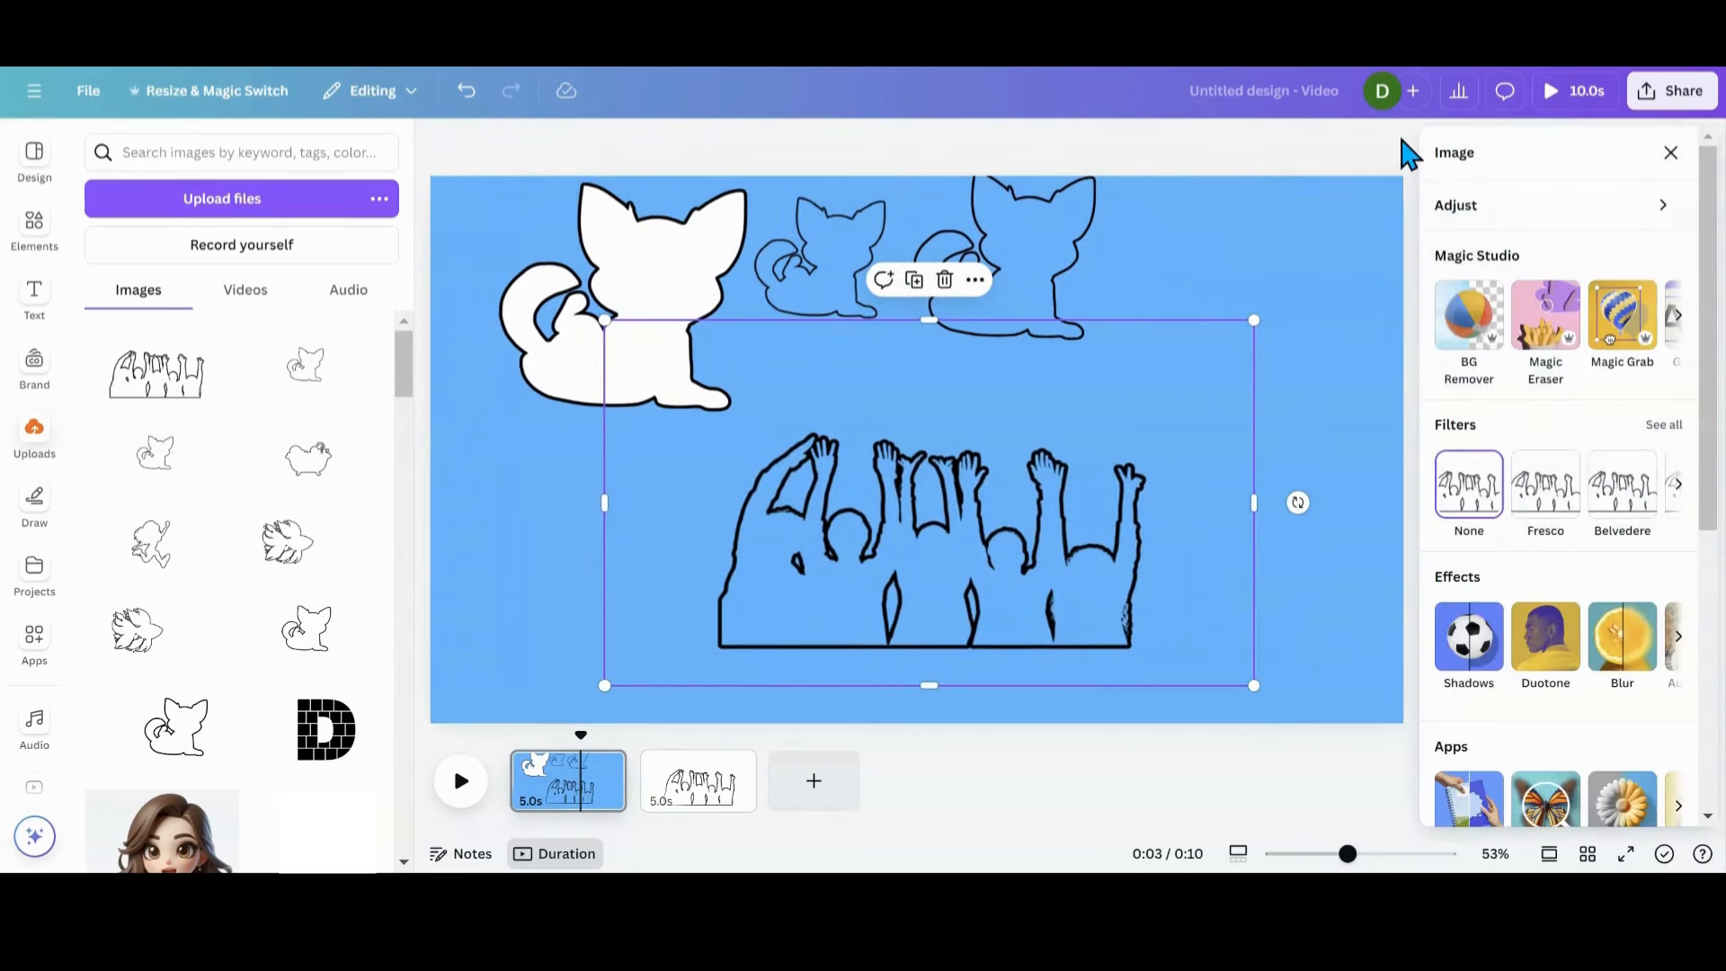
click(1464, 657)
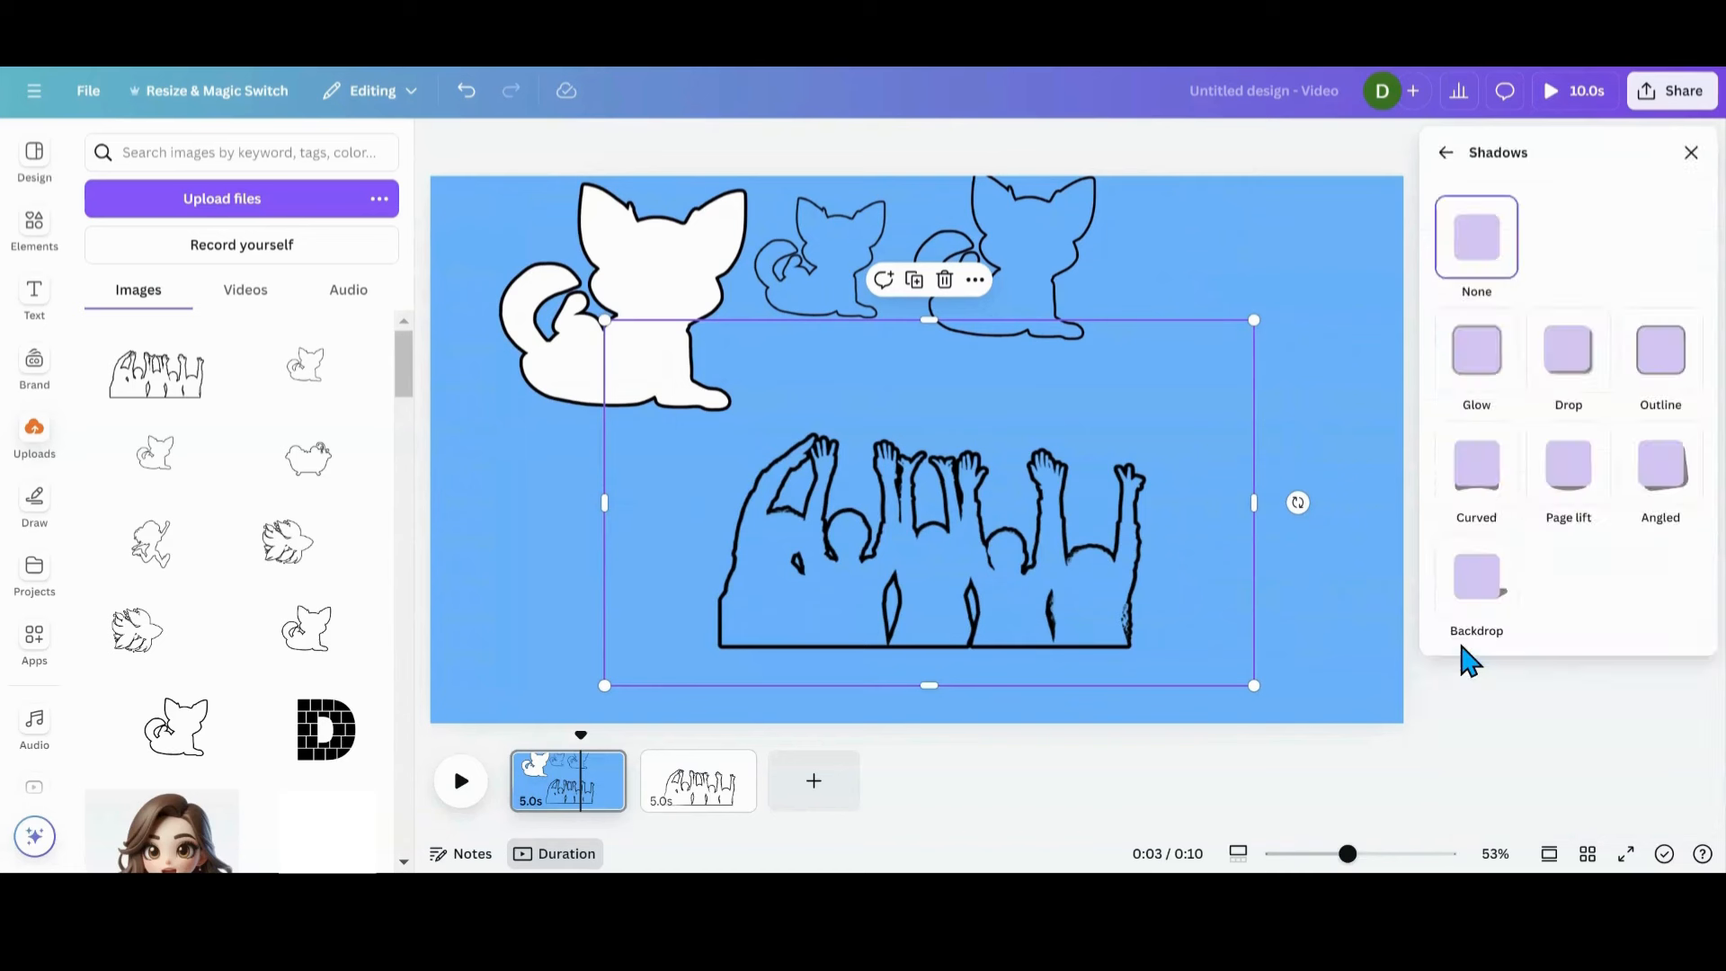
click(1583, 378)
scroll(1519, 602, down, 2)
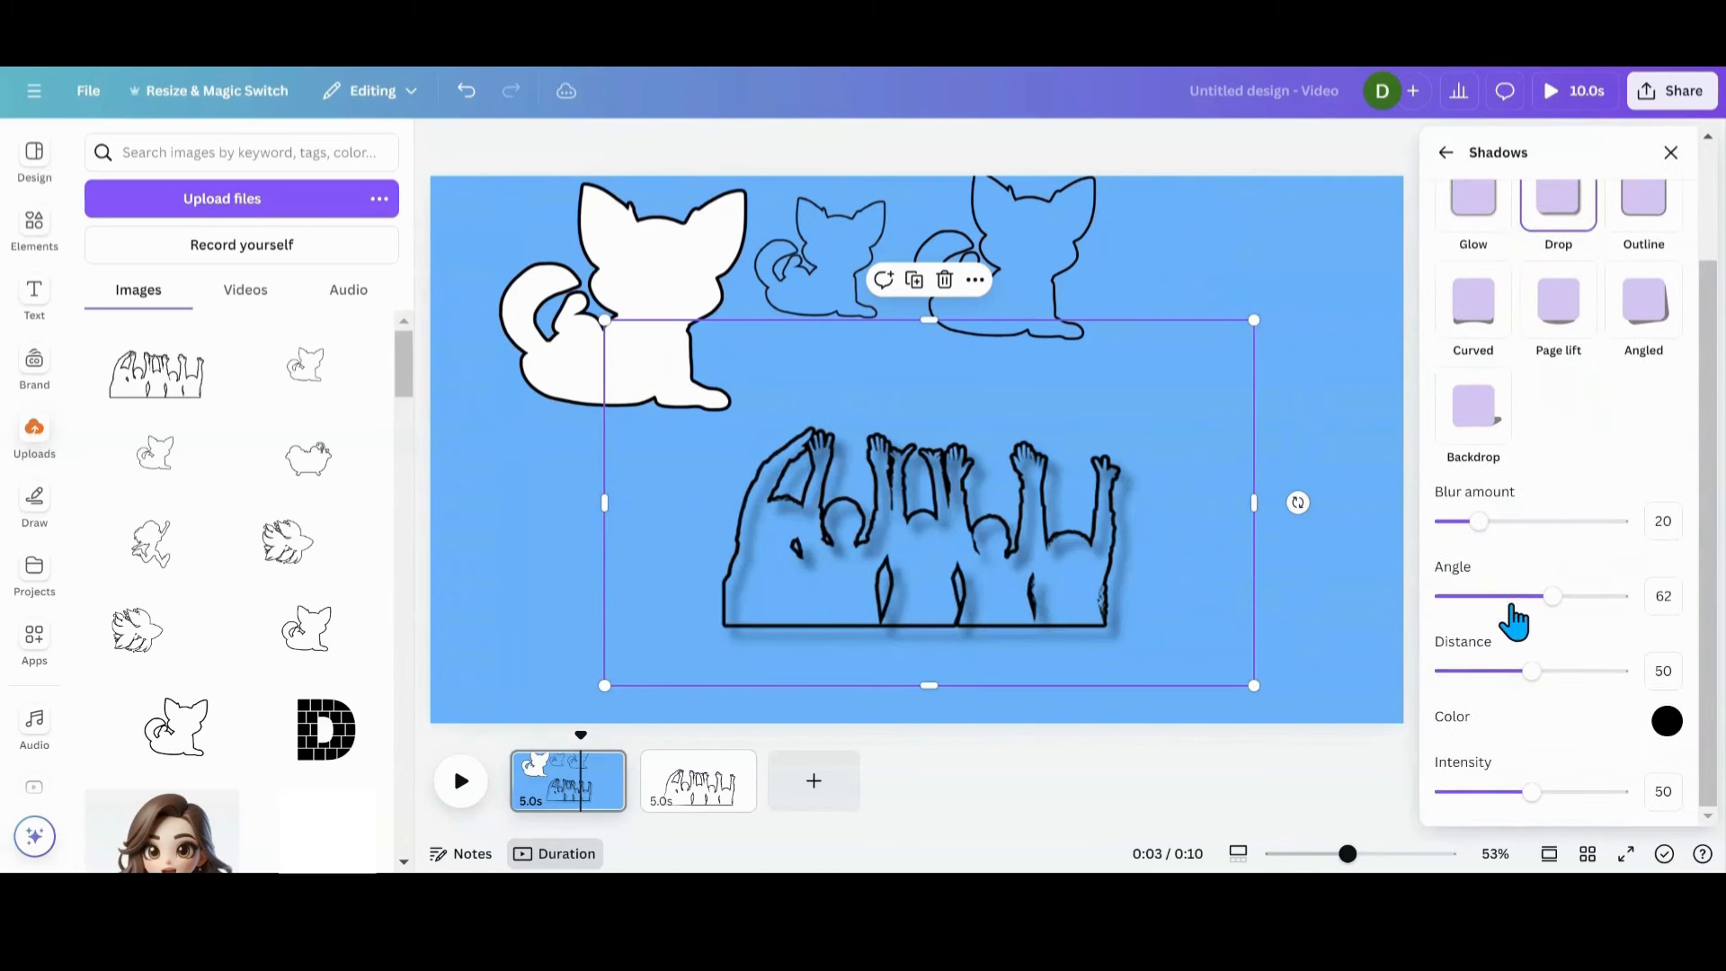
drag(1527, 676, 1481, 701)
Step: Nudge the group outline slightly up, duplicate it and lay the copy exactly over the original
mouse_move(1068, 644)
mouse_down()
mouse_move(1089, 619)
mouse_move(1063, 626)
mouse_up()
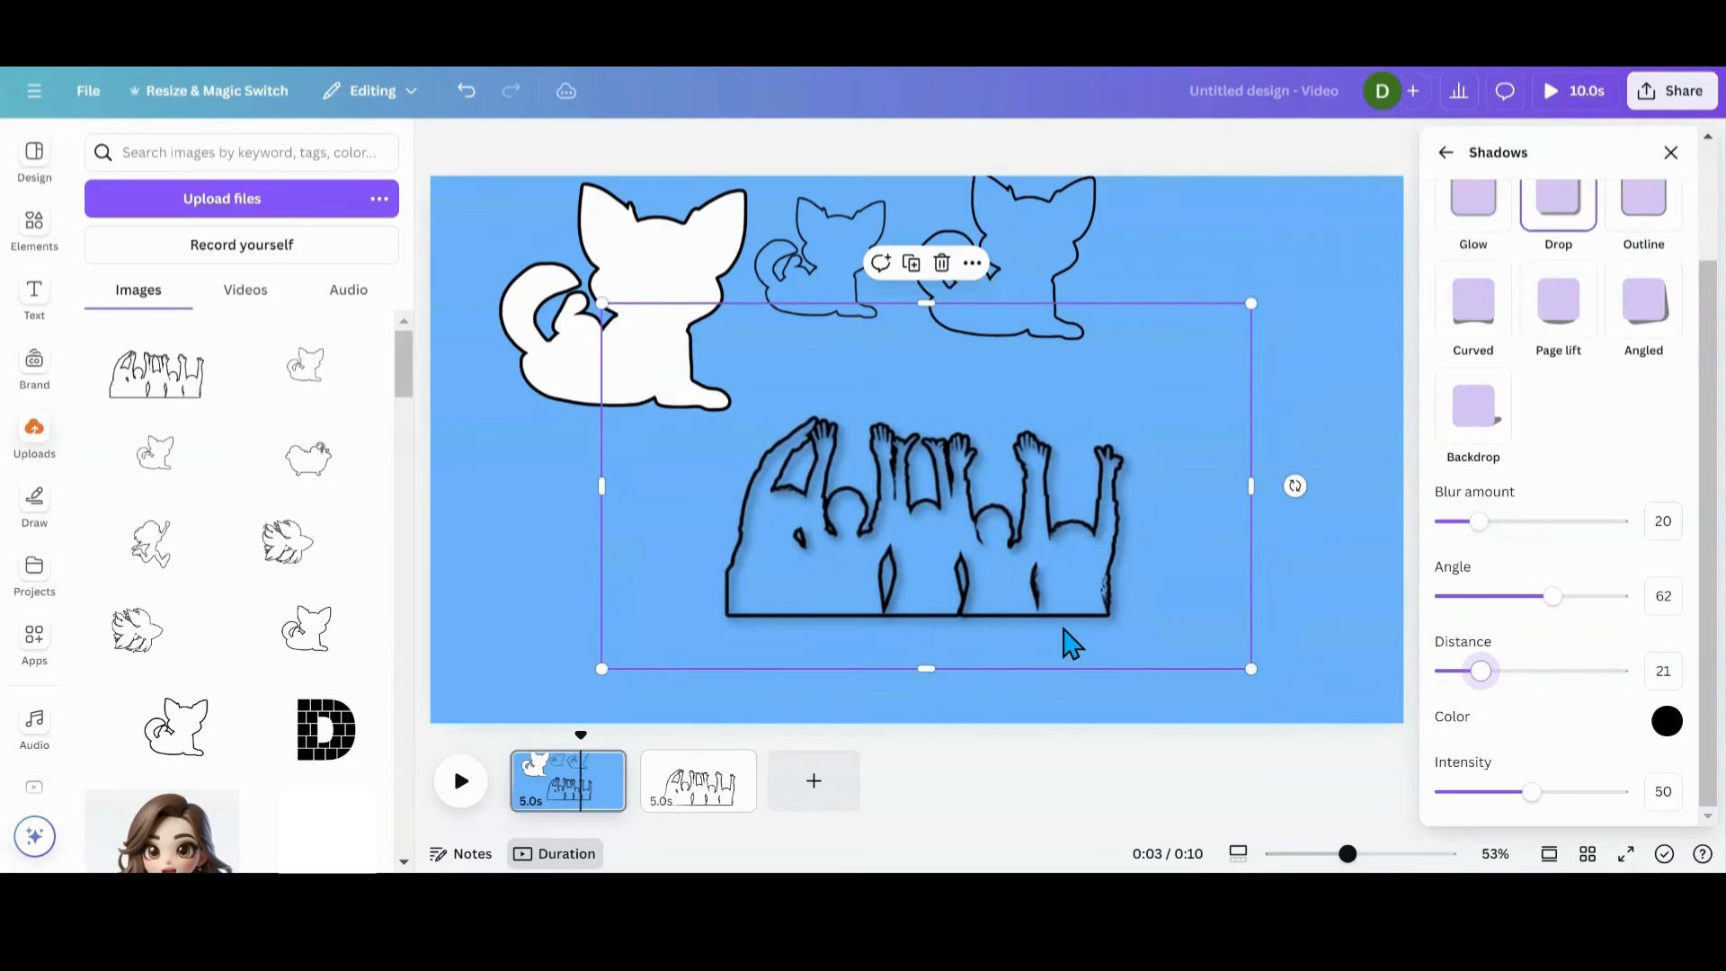
click(912, 266)
drag(894, 540, 863, 516)
Step: Apply a Custom duotone to the upper group outline copy and set its Shadows color to bright magenta
click(1445, 154)
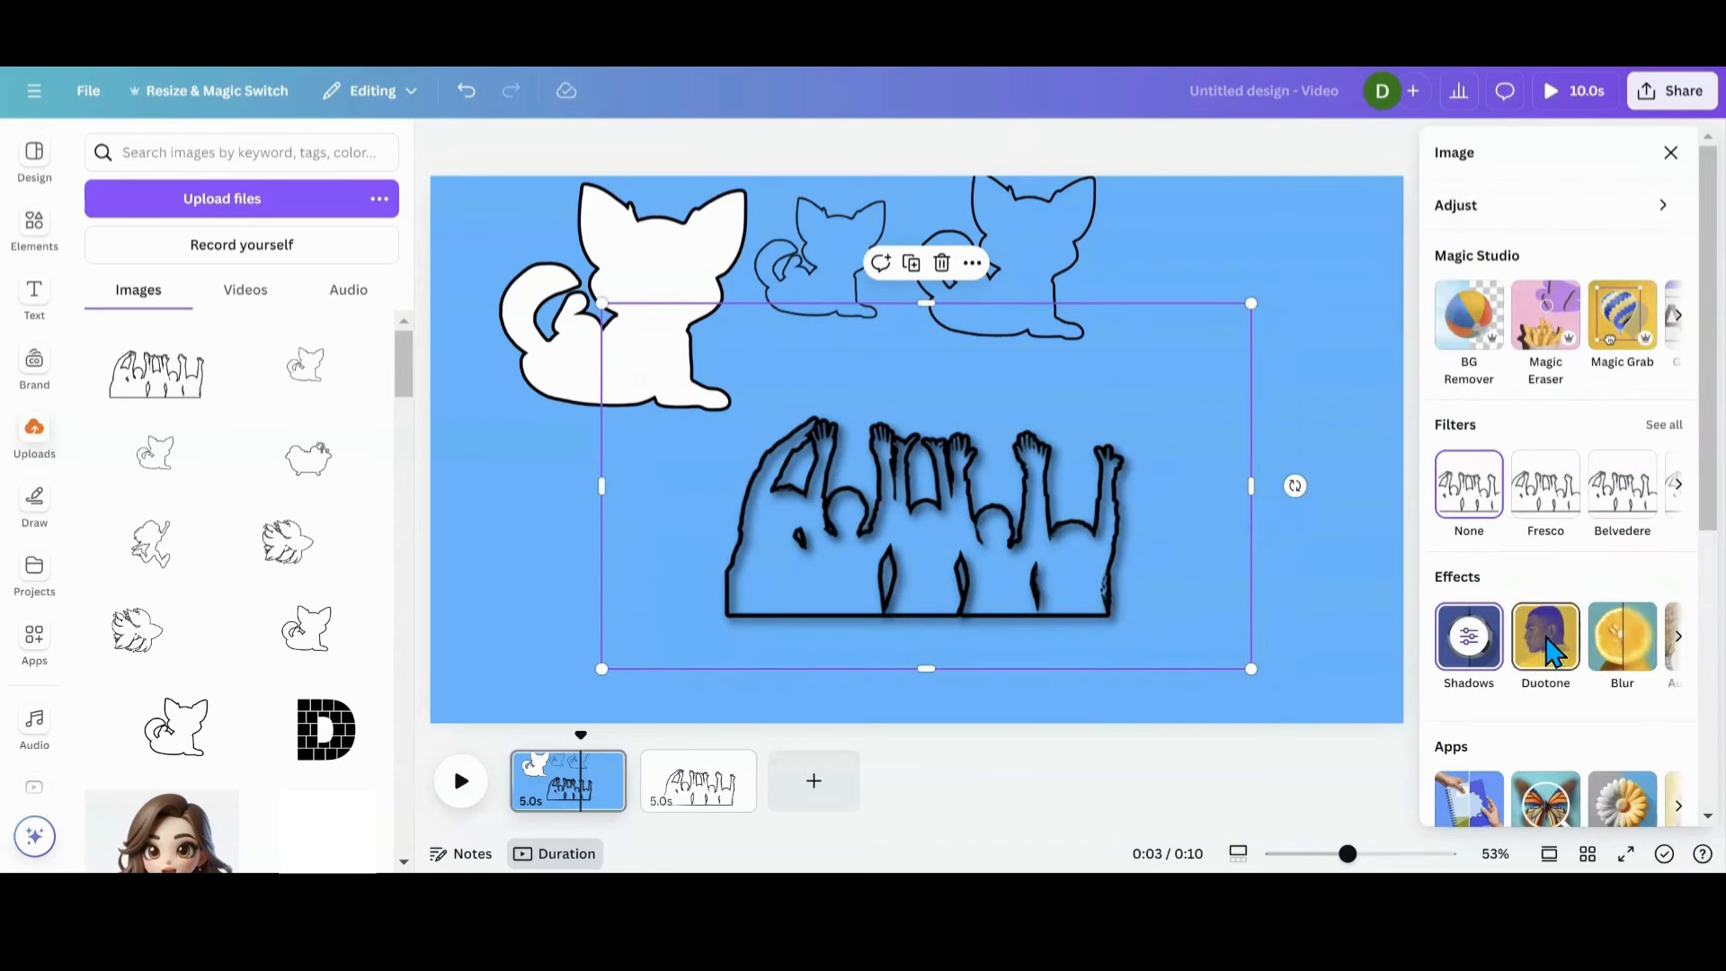
click(1553, 643)
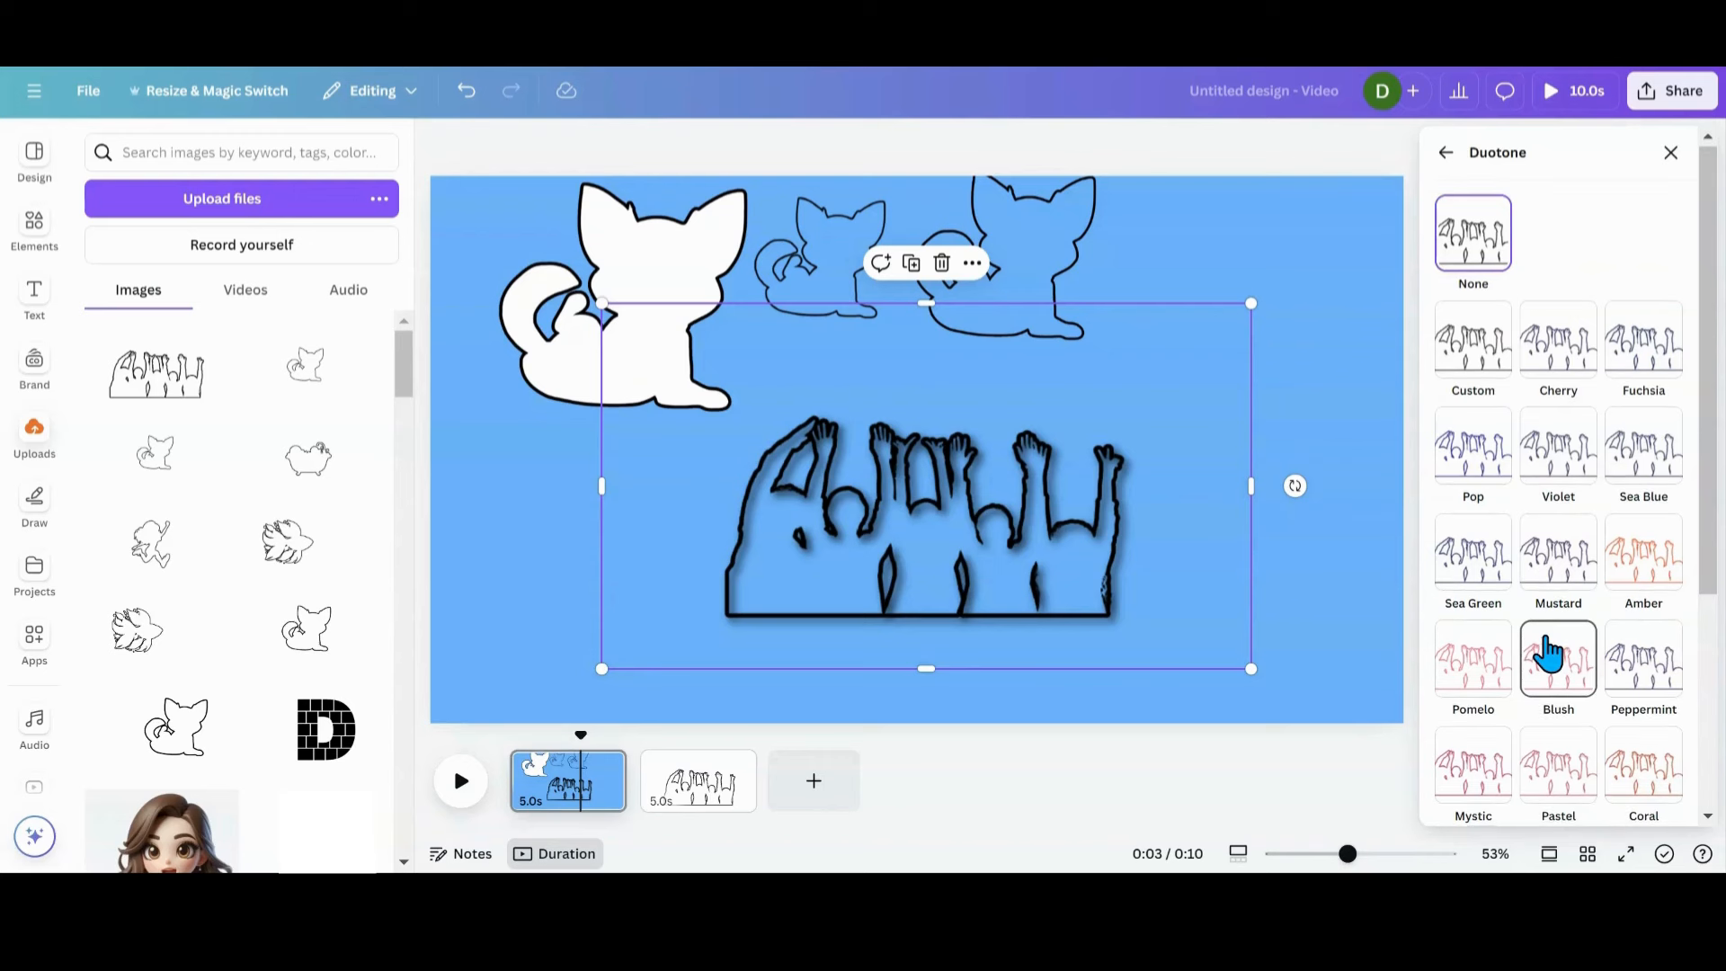
click(1476, 367)
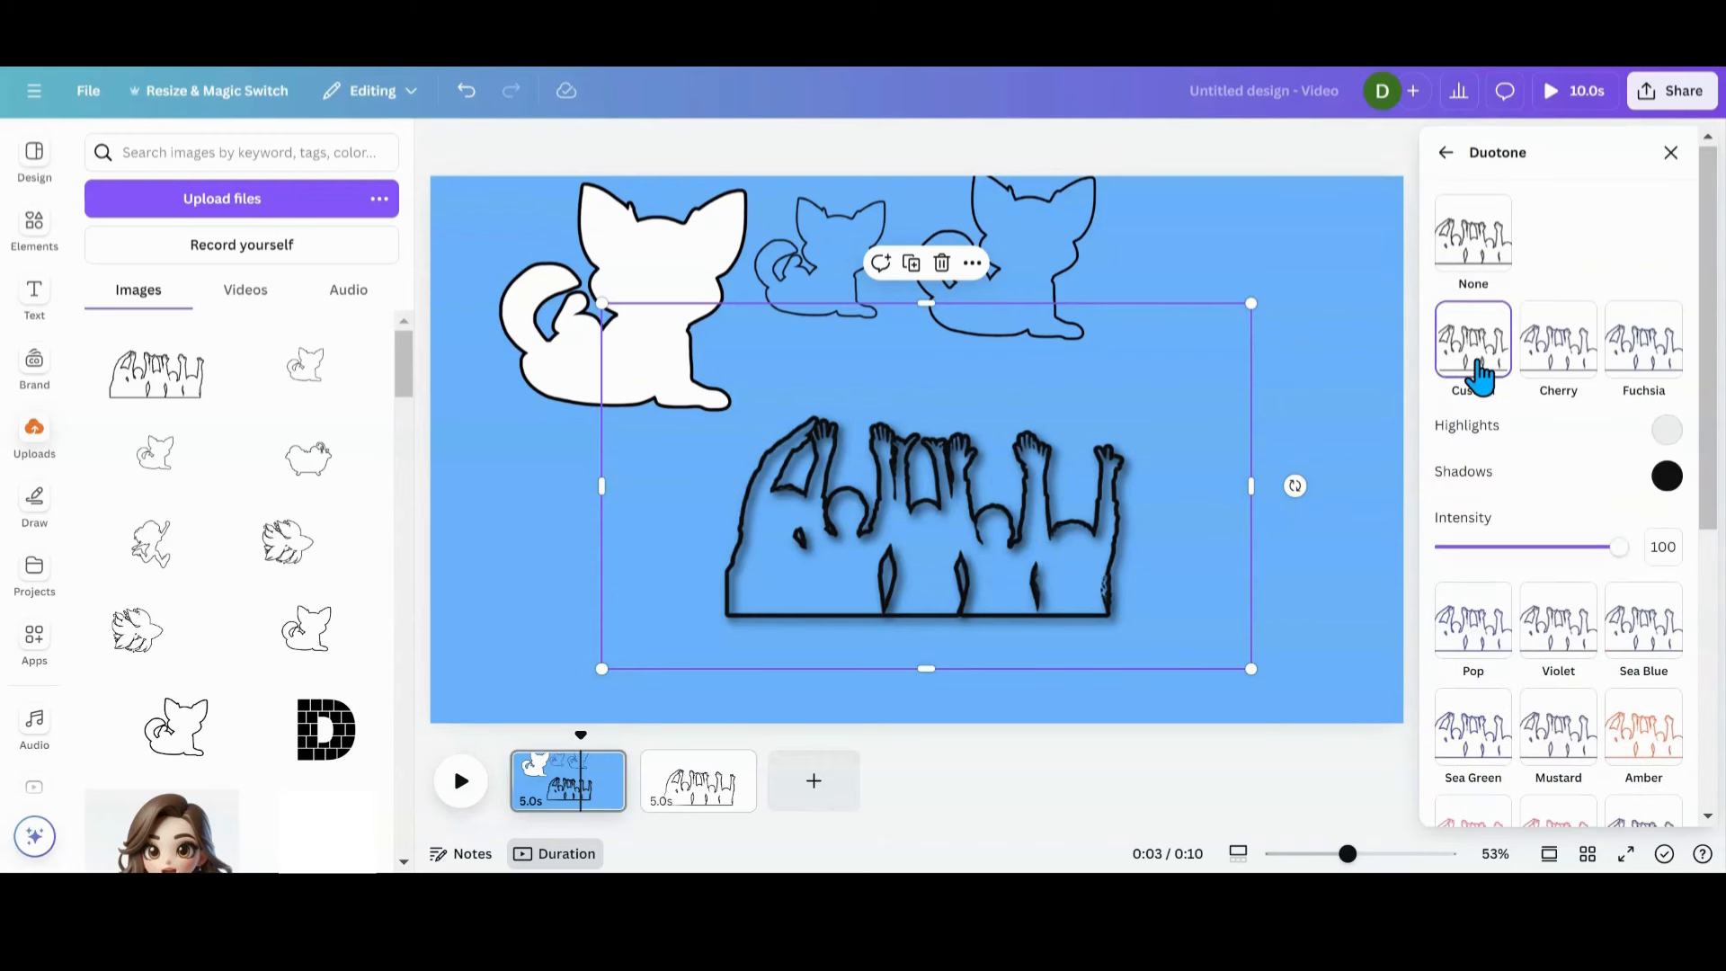
click(1667, 476)
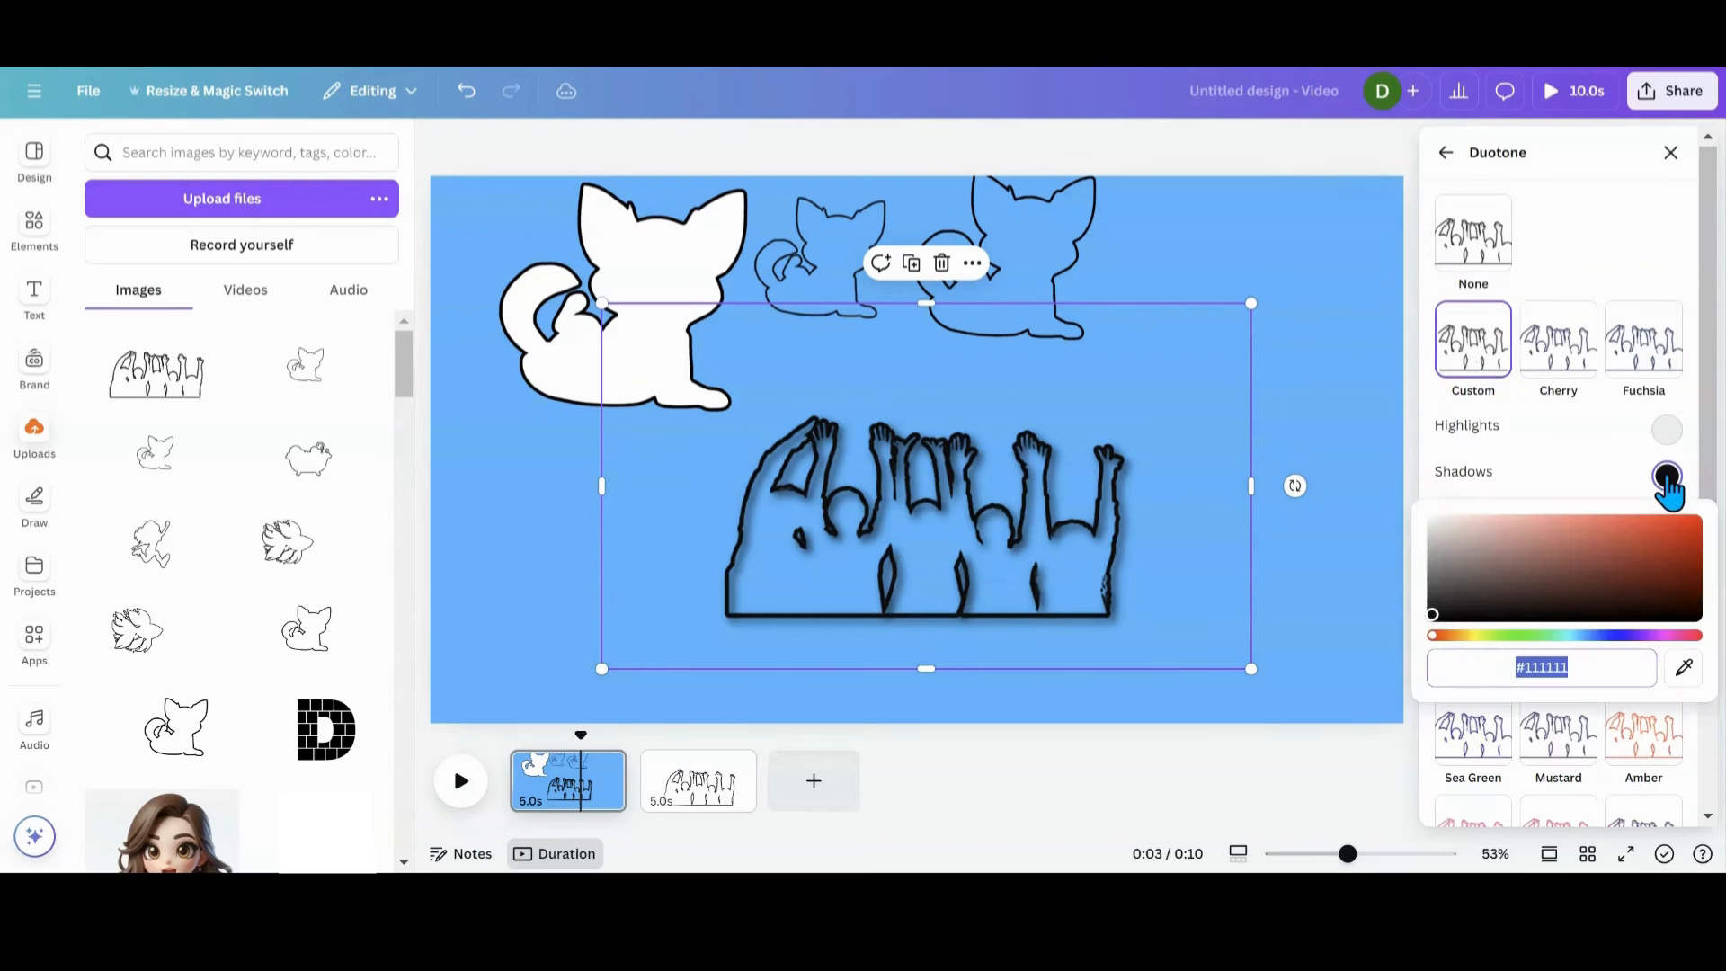
click(1661, 637)
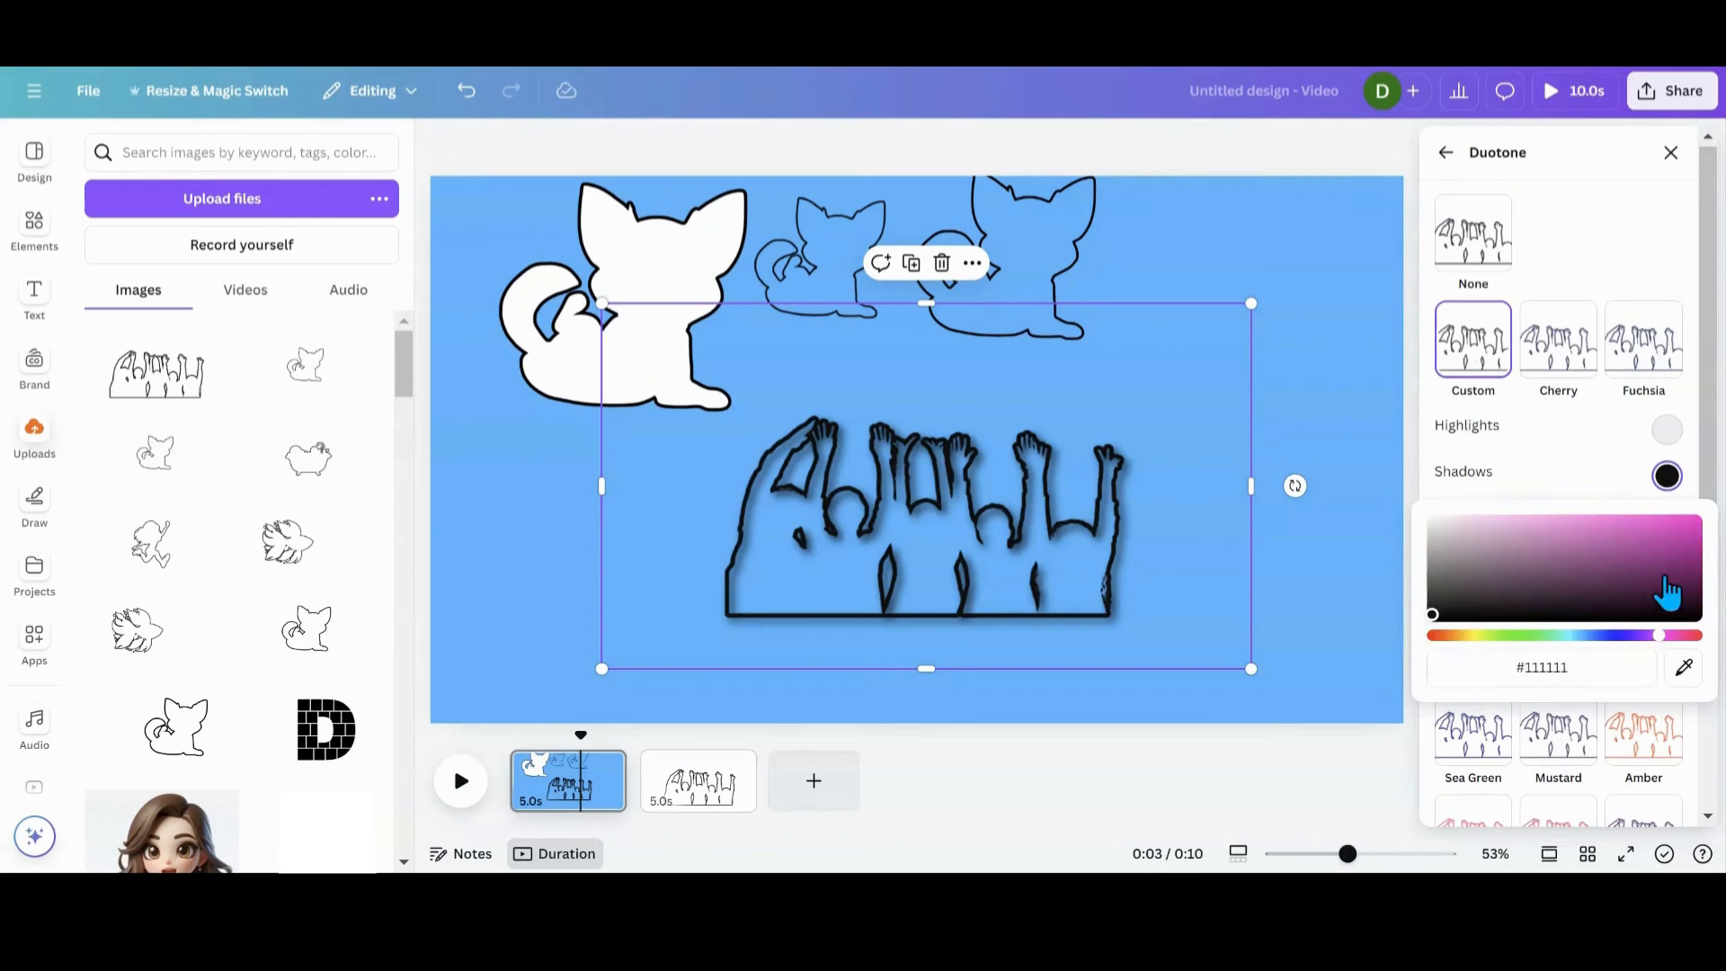
click(1676, 524)
Step: Set the Highlights color of the group outline's Custom duotone to pink #E17DC8
click(1666, 432)
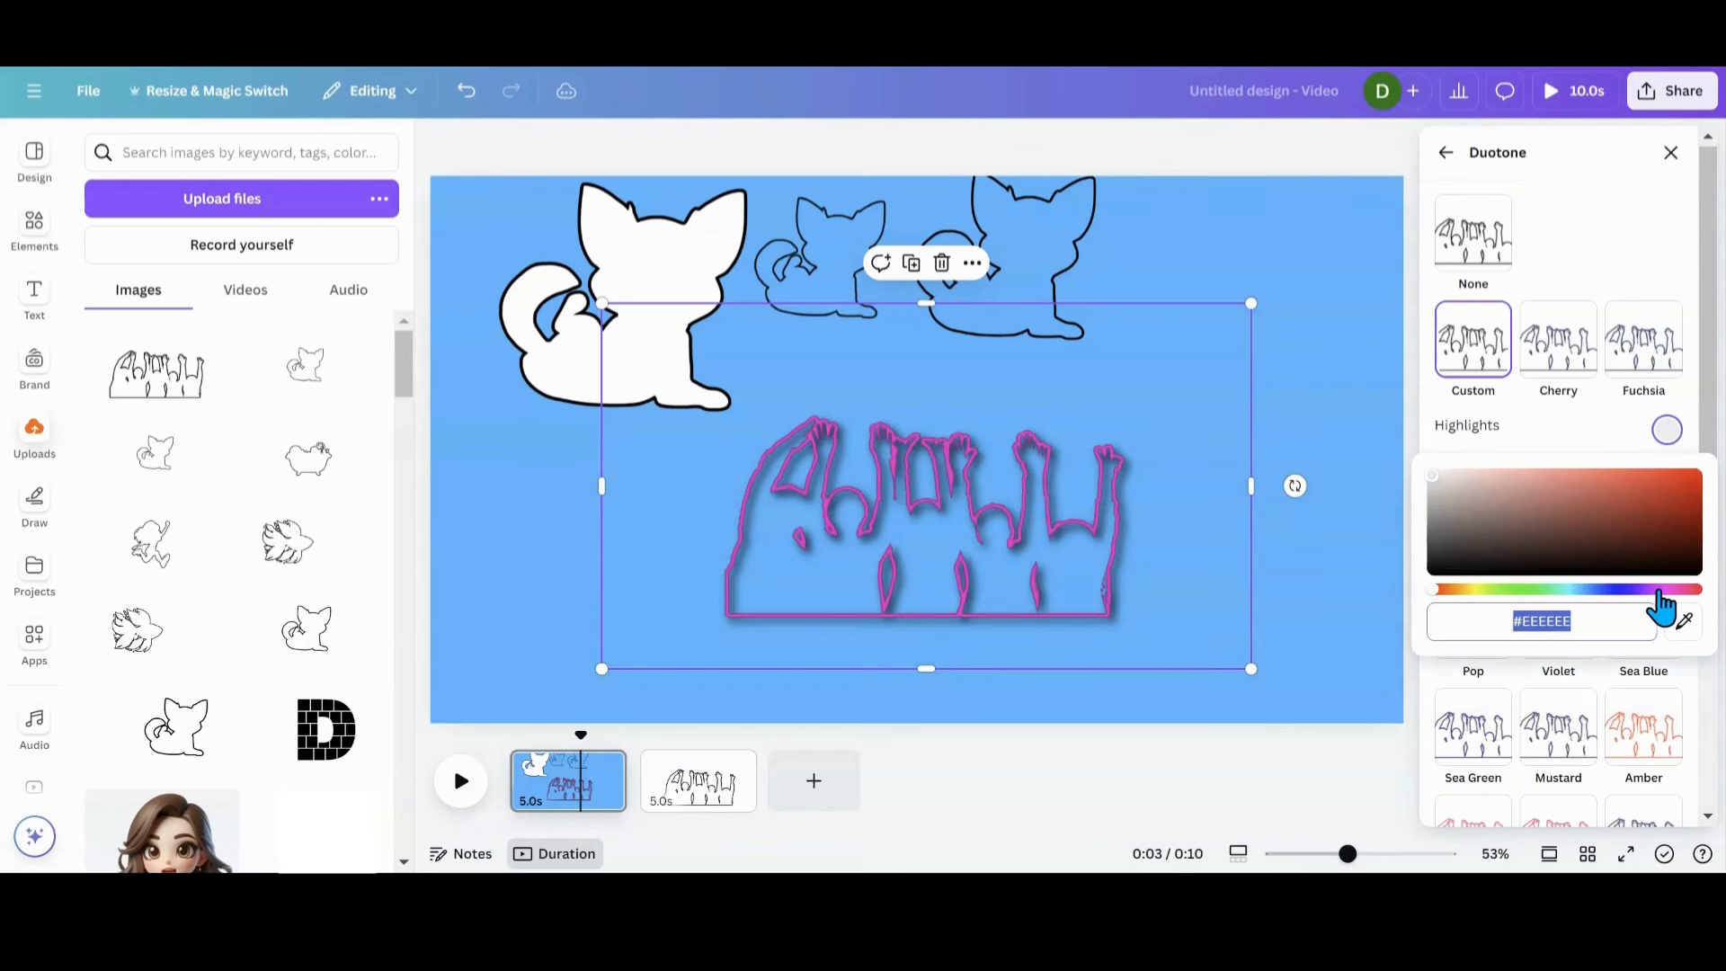
click(1663, 589)
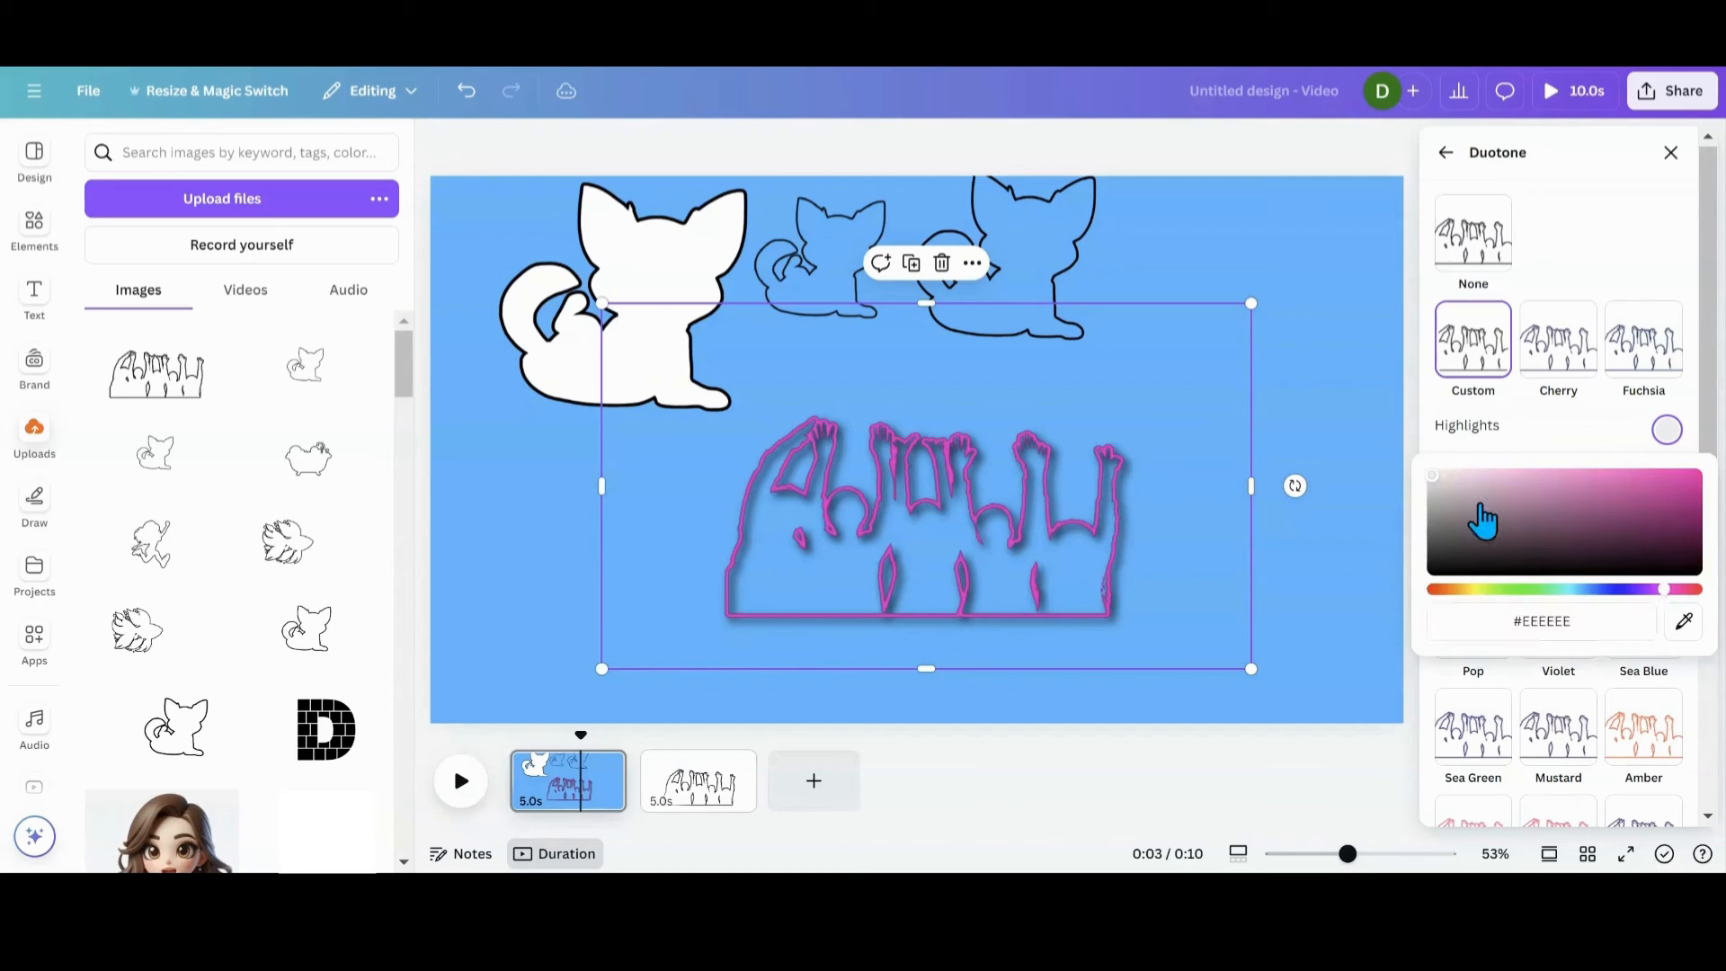
drag(1436, 477, 1516, 477)
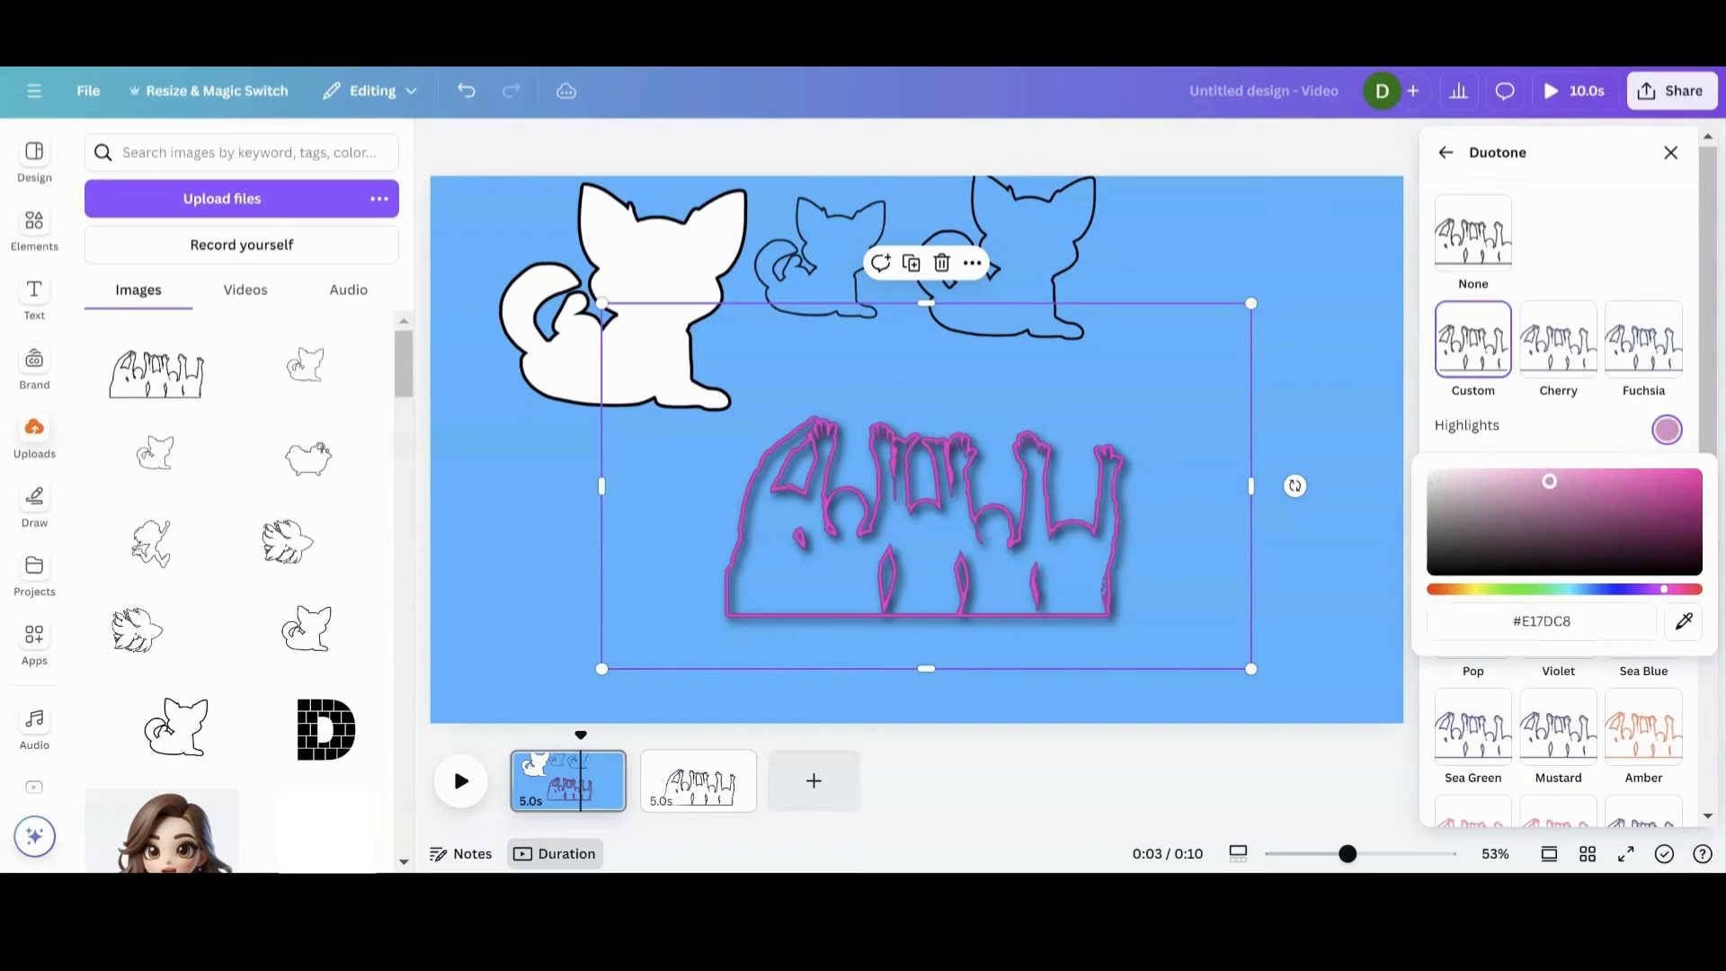
click(1446, 153)
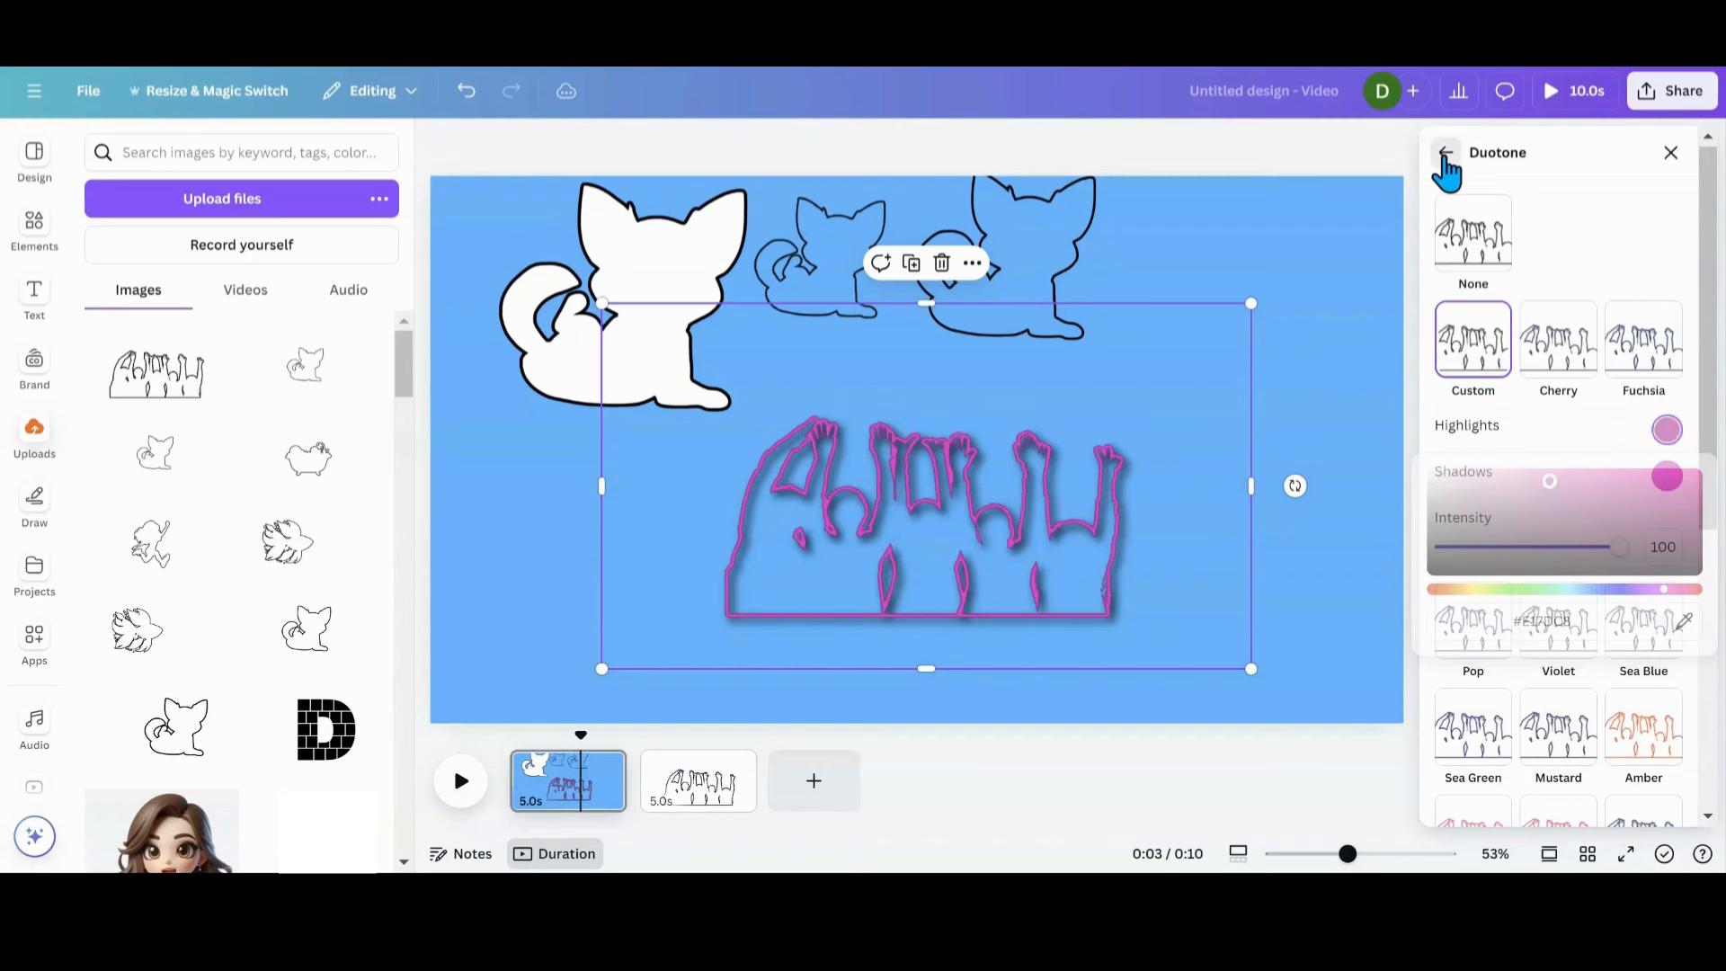
Step: Change the color of the group outline's Drop shadow to bright magenta #FF1FE2
click(1471, 652)
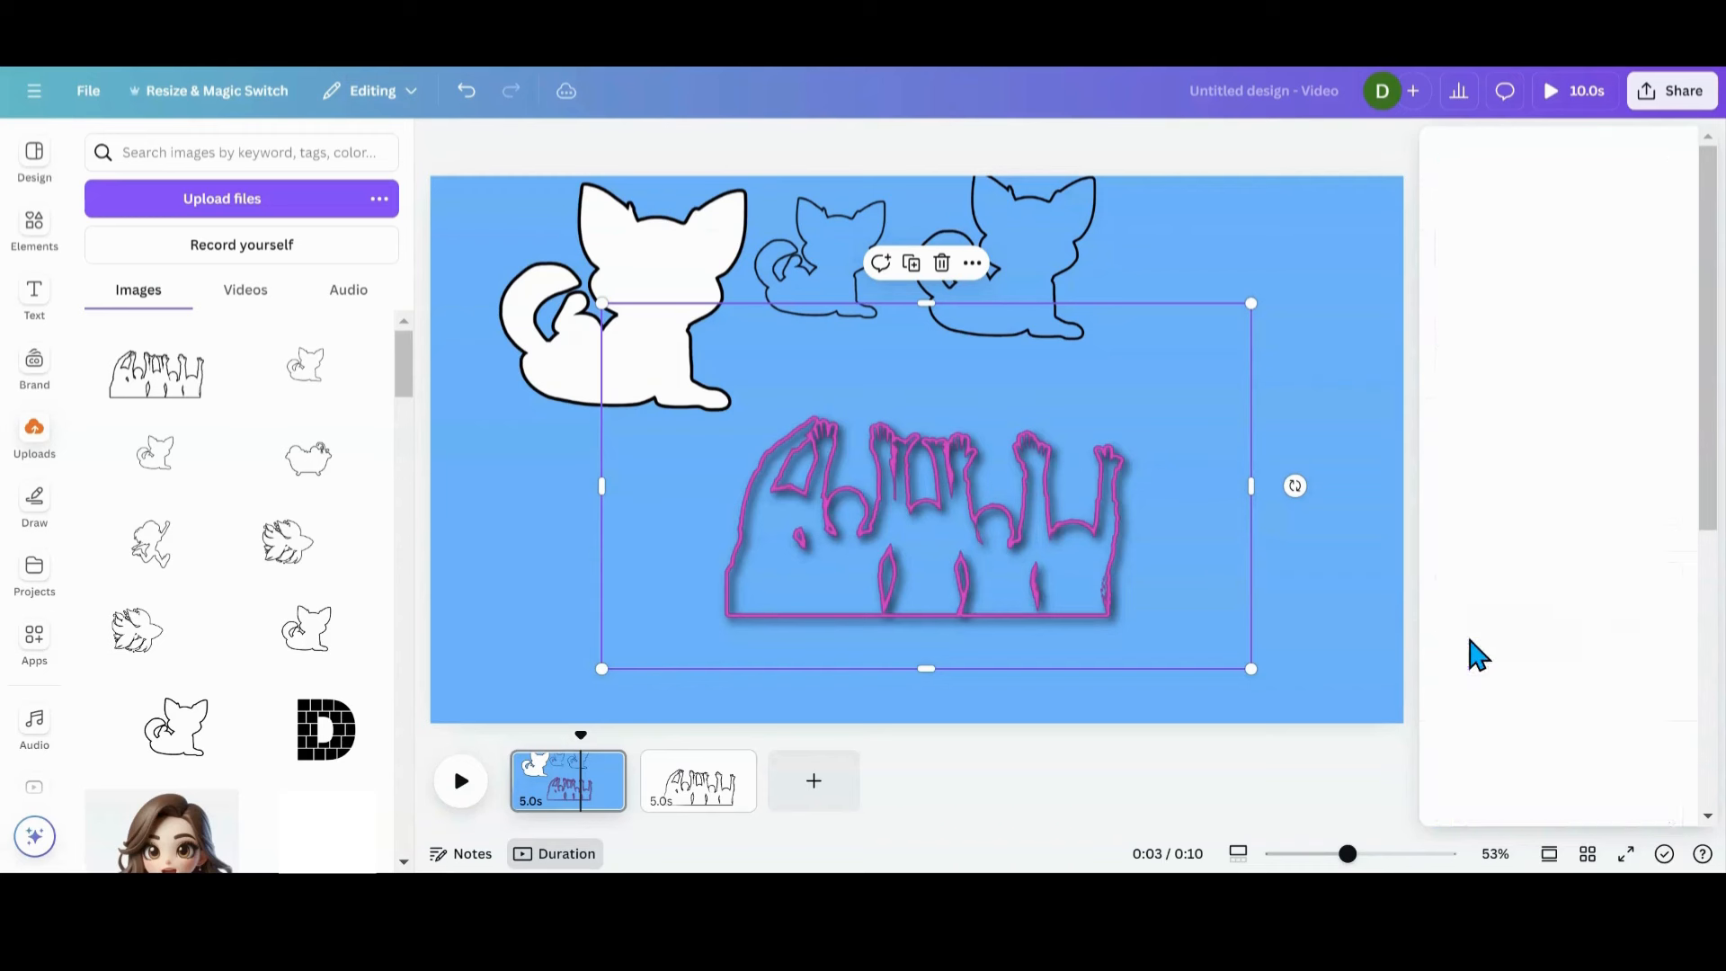
scroll(1469, 655, down, 3)
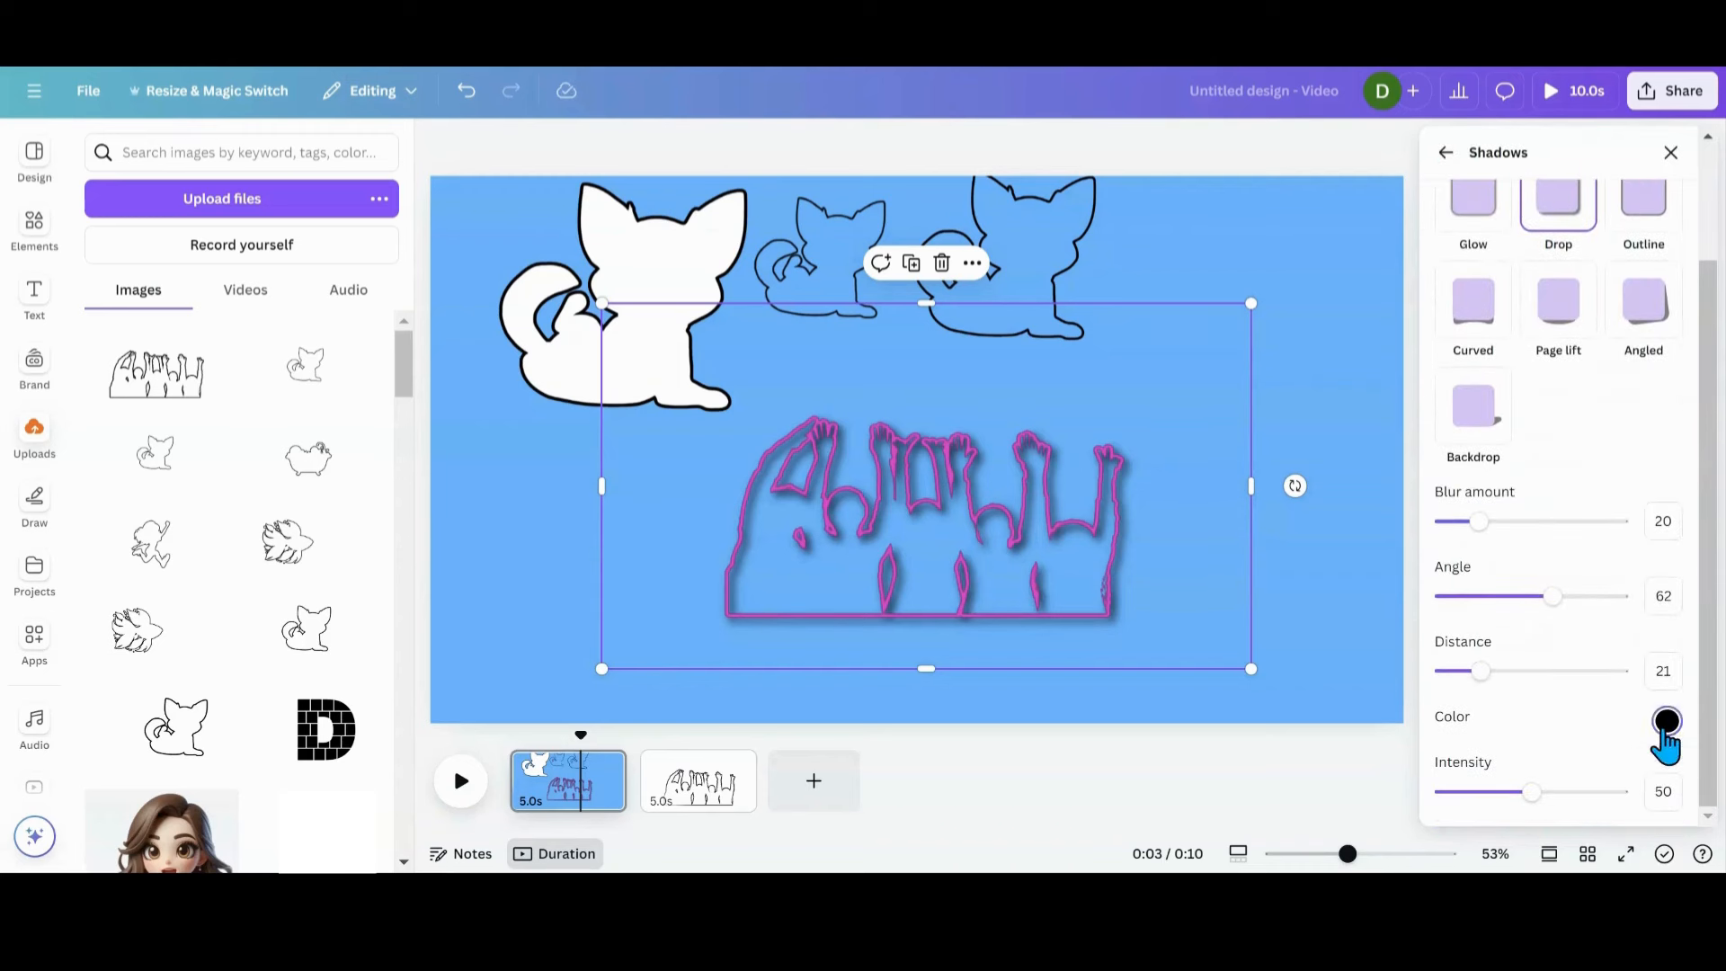
click(1663, 730)
click(1659, 631)
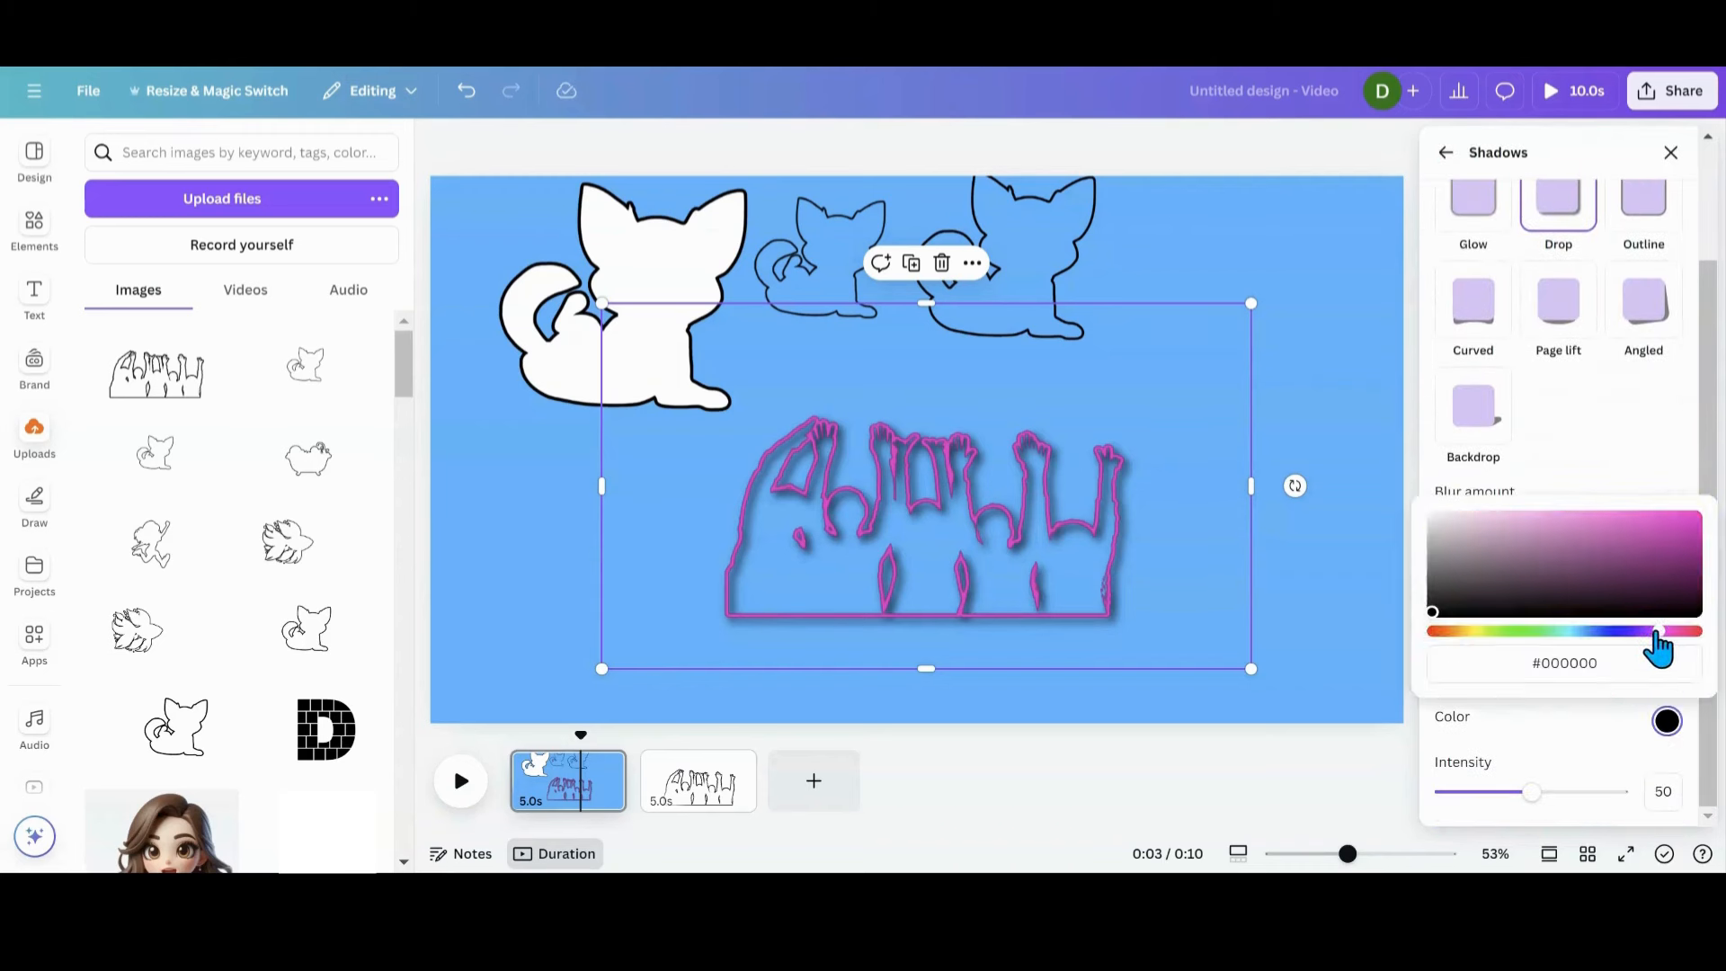
click(1547, 580)
click(1670, 516)
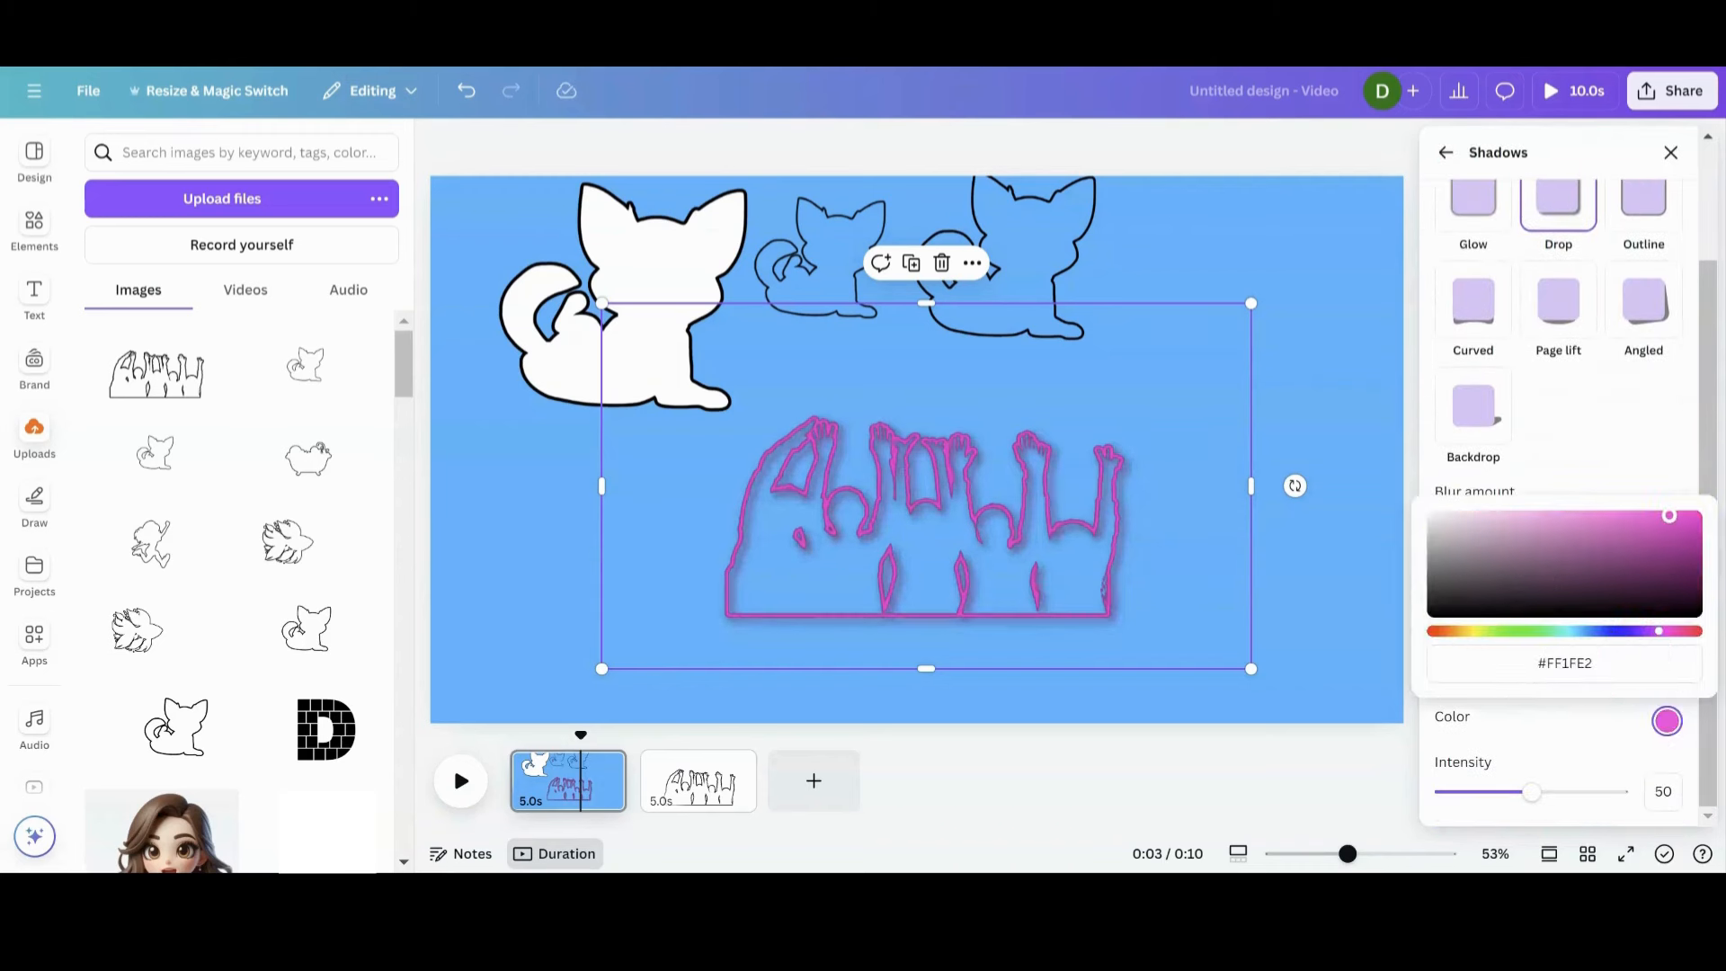
click(1623, 457)
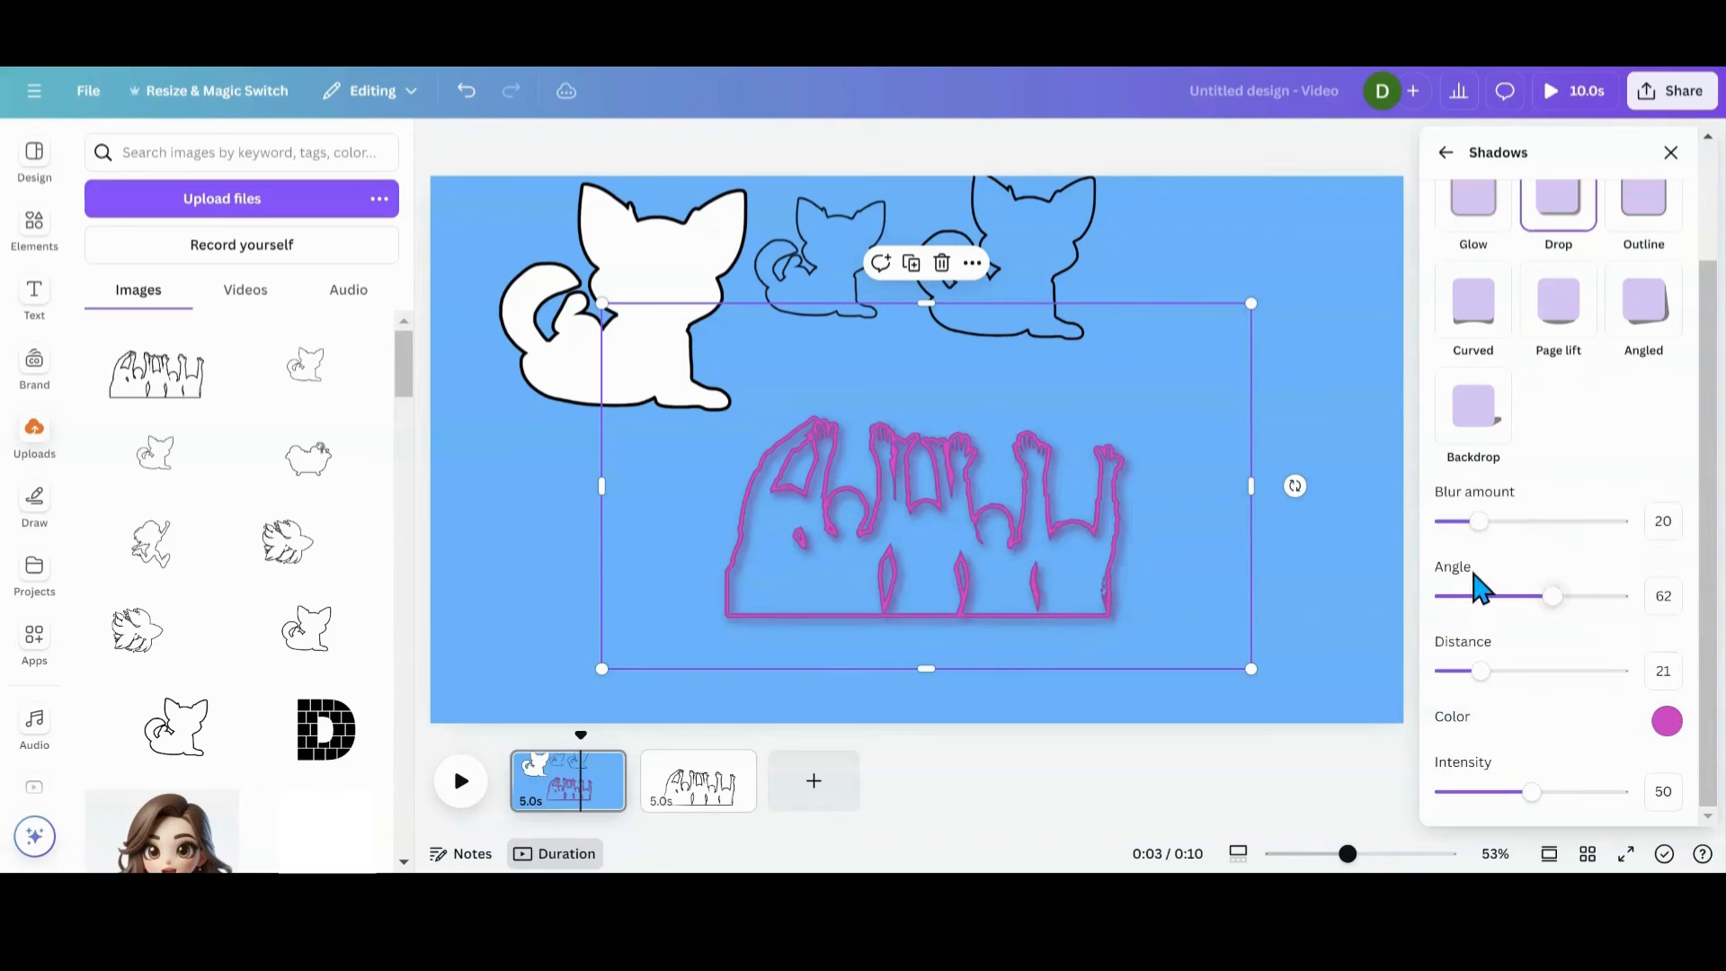
Step: Set the Drop shadow's blur amount to 24 and intensity to 74, and slightly adjust the magenta outline's placement
drag(1479, 523, 1486, 524)
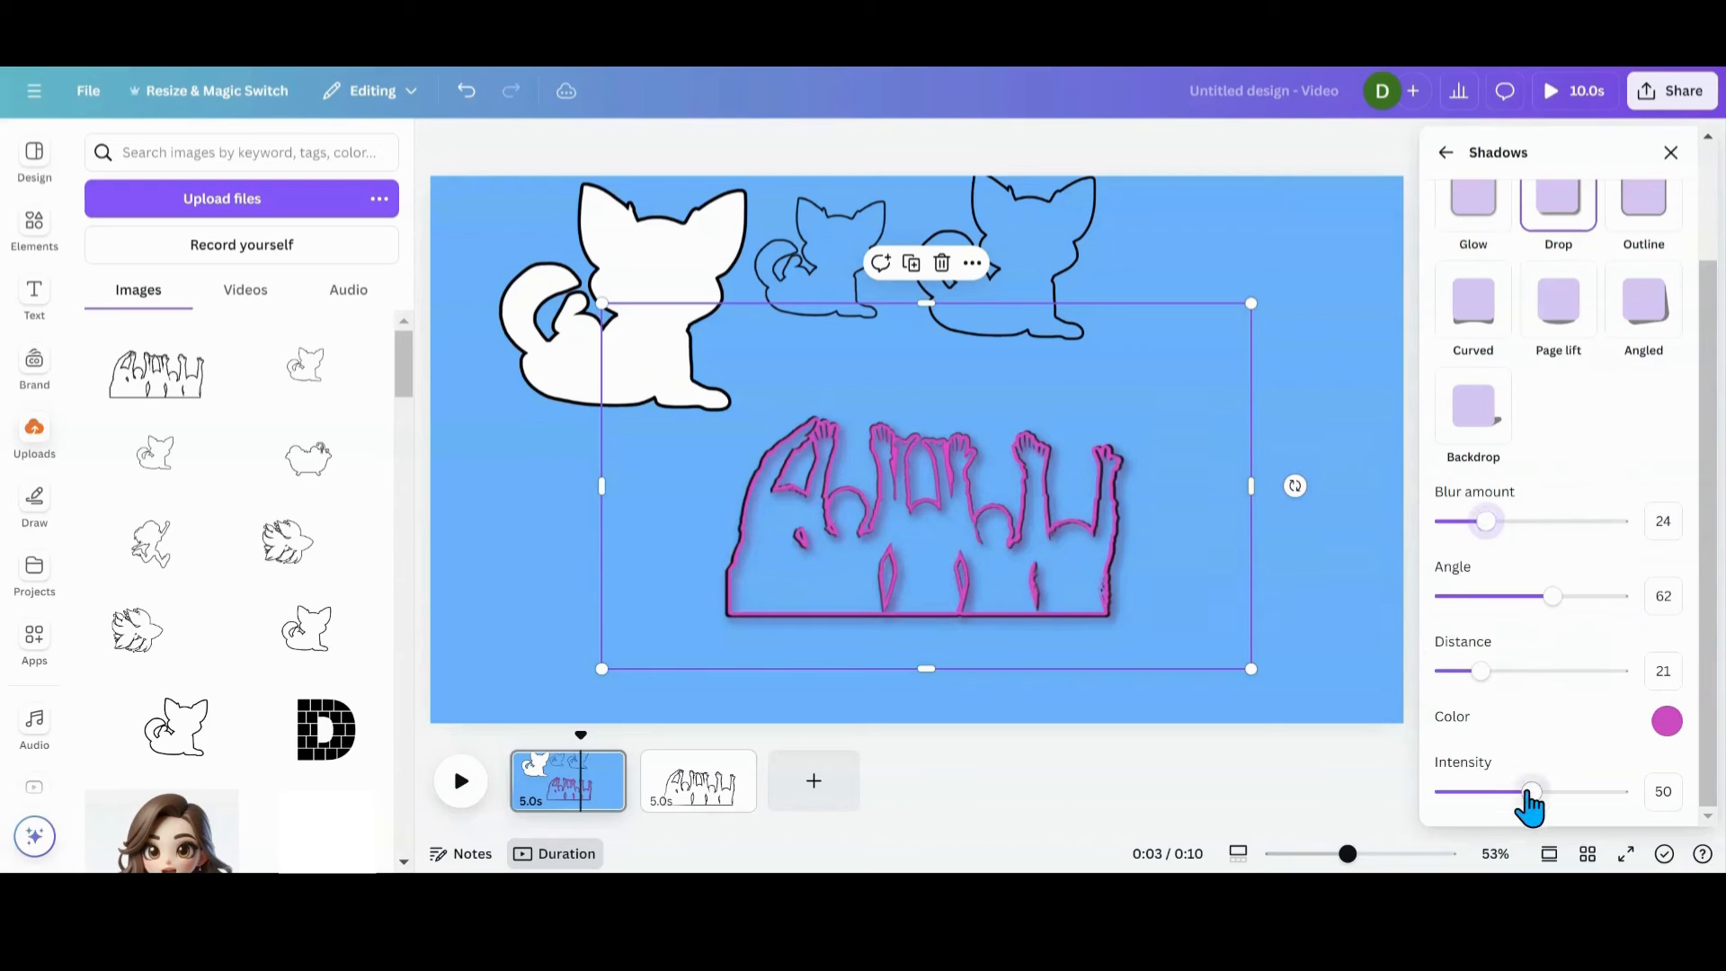
drag(1532, 791, 1574, 791)
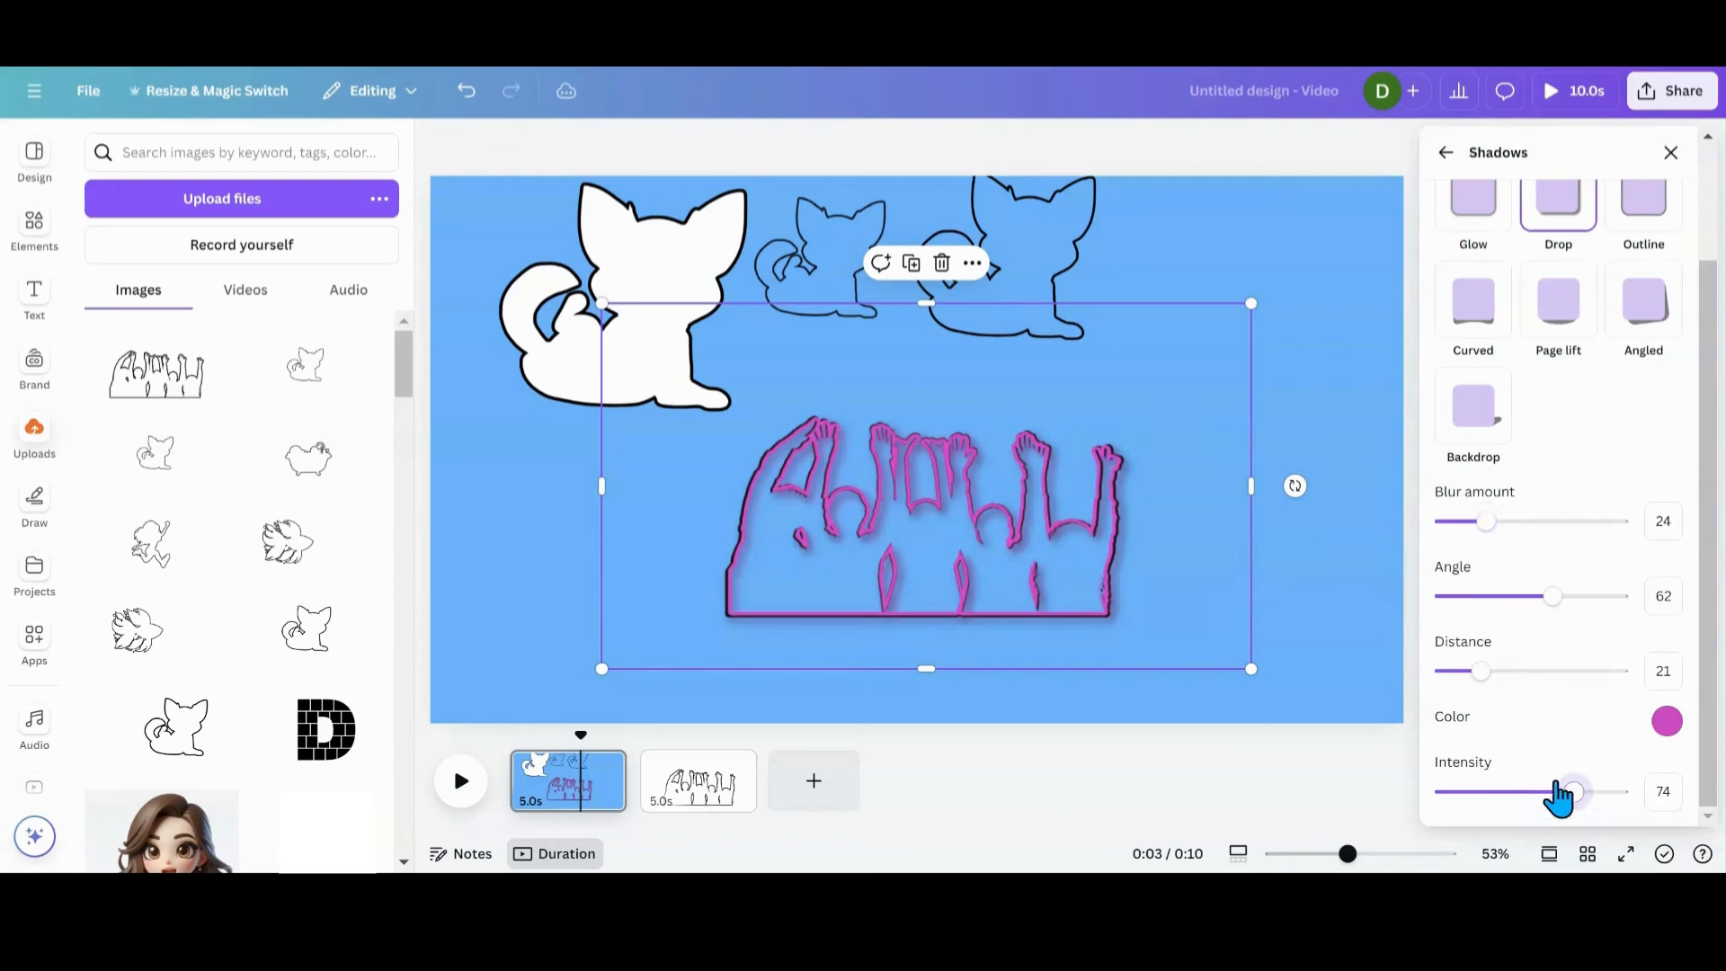
drag(1107, 599, 1100, 586)
drag(1251, 672, 1258, 675)
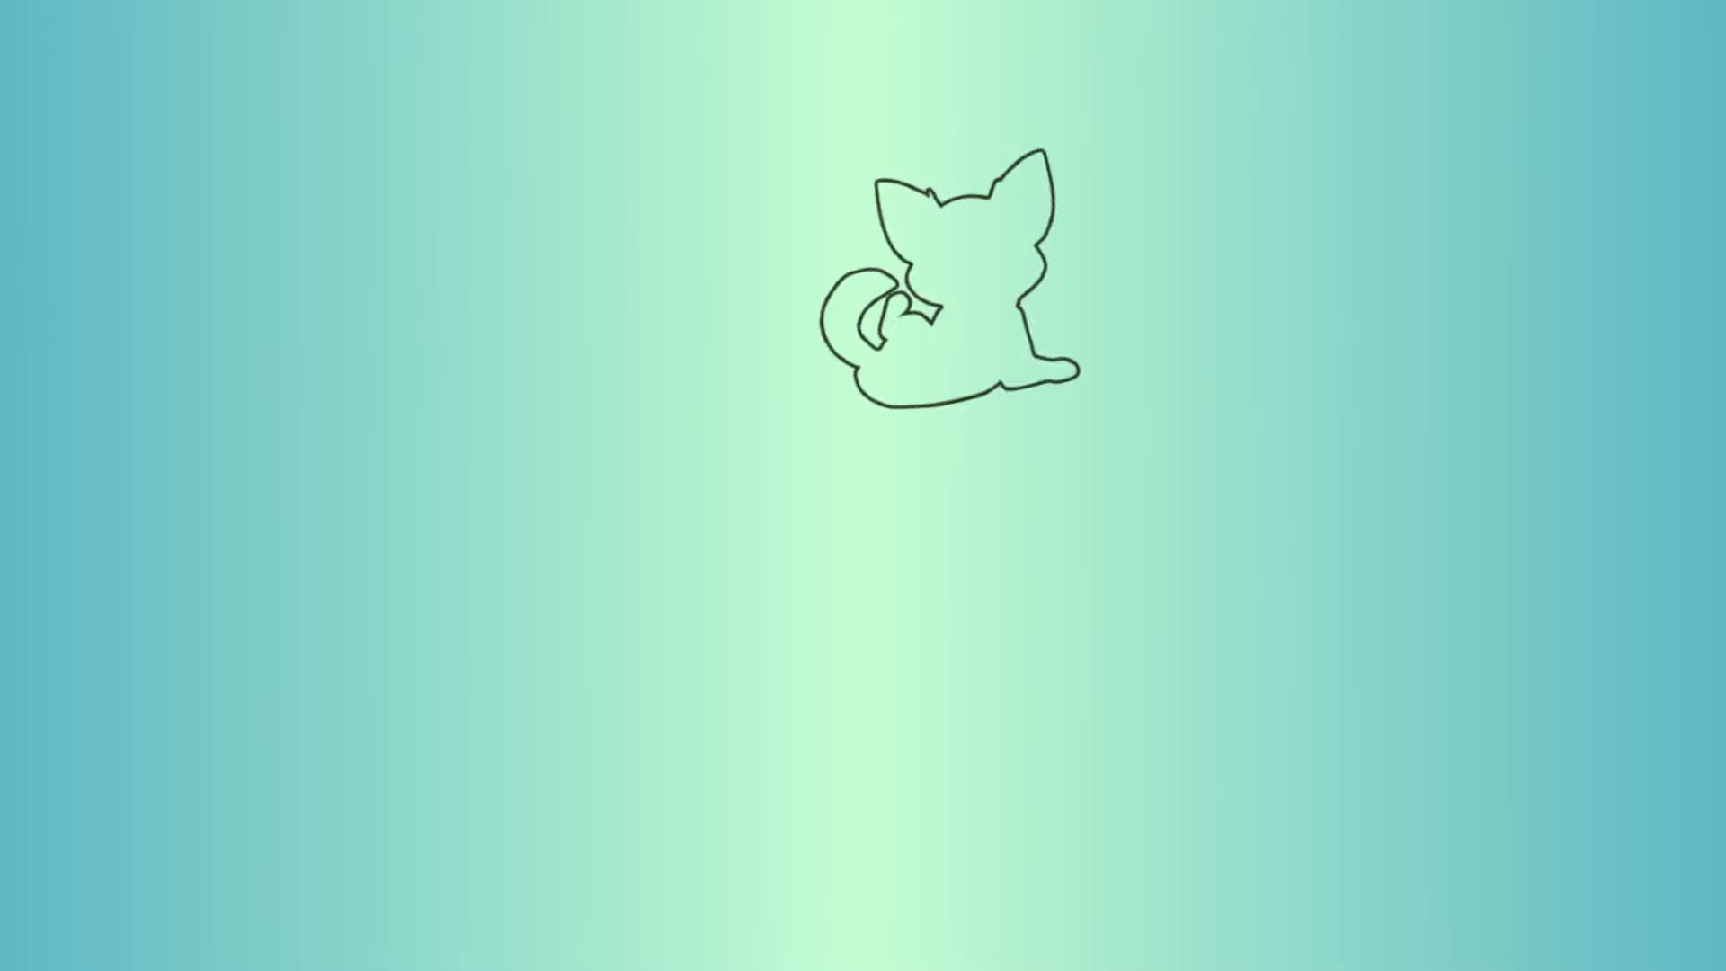